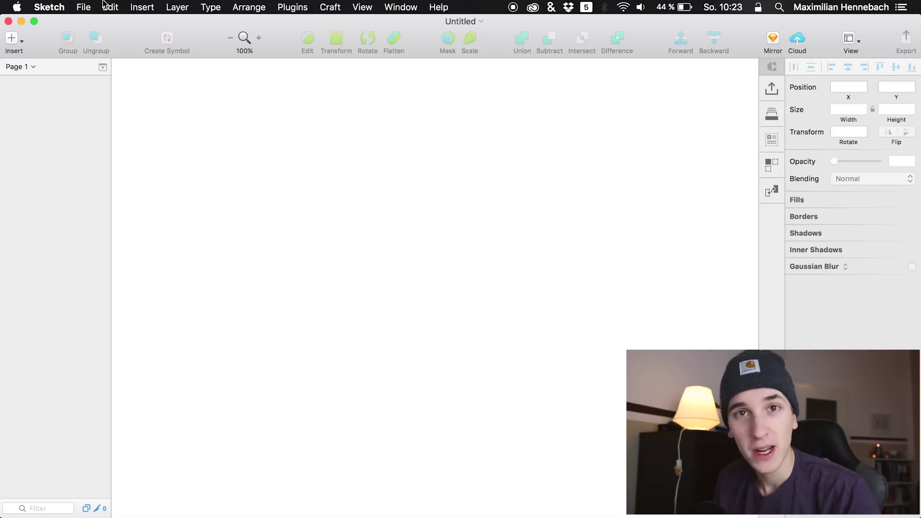
pyautogui.click(83, 6)
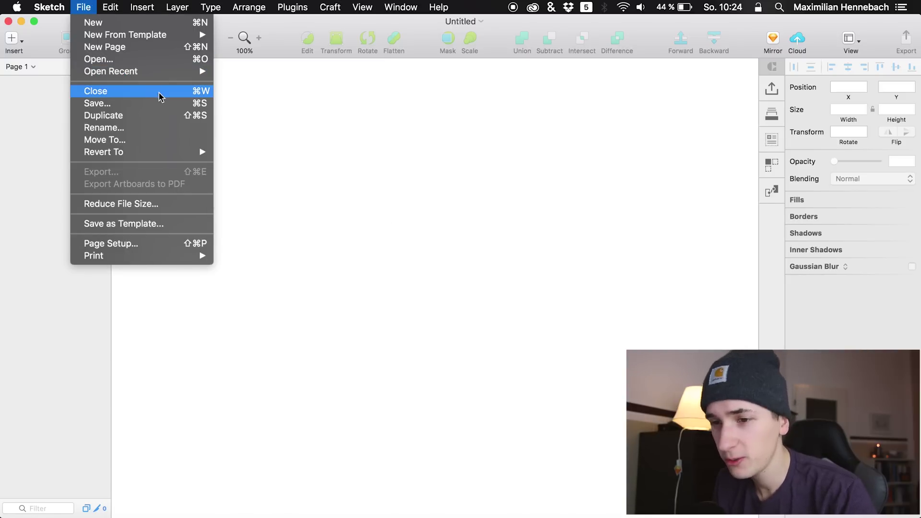
pyautogui.click(85, 4)
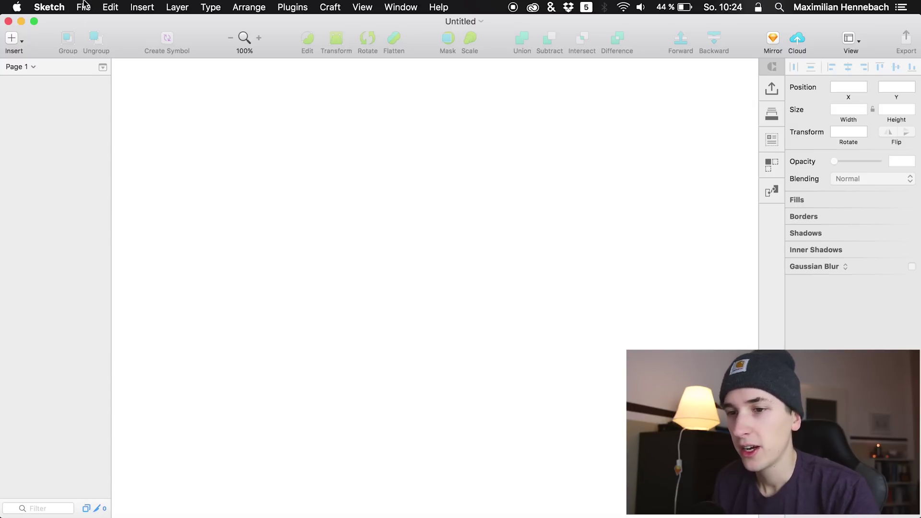
pyautogui.click(84, 6)
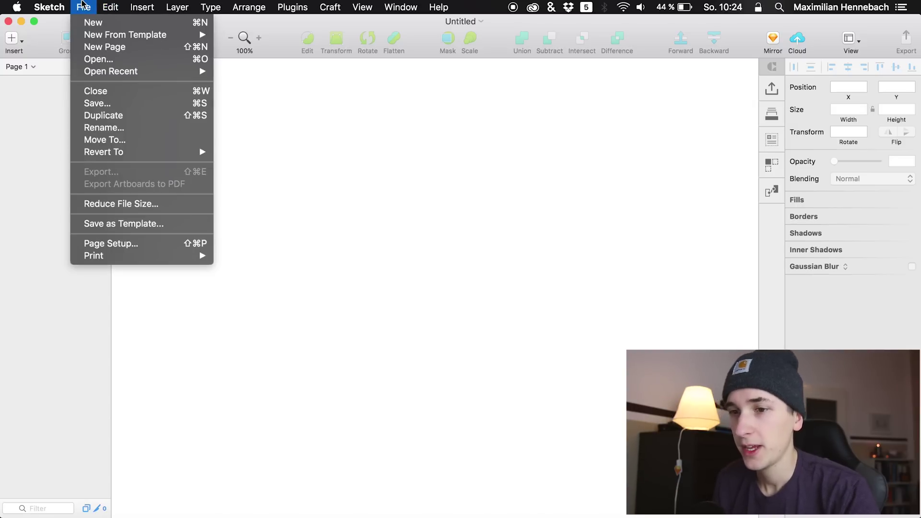
pyautogui.click(106, 5)
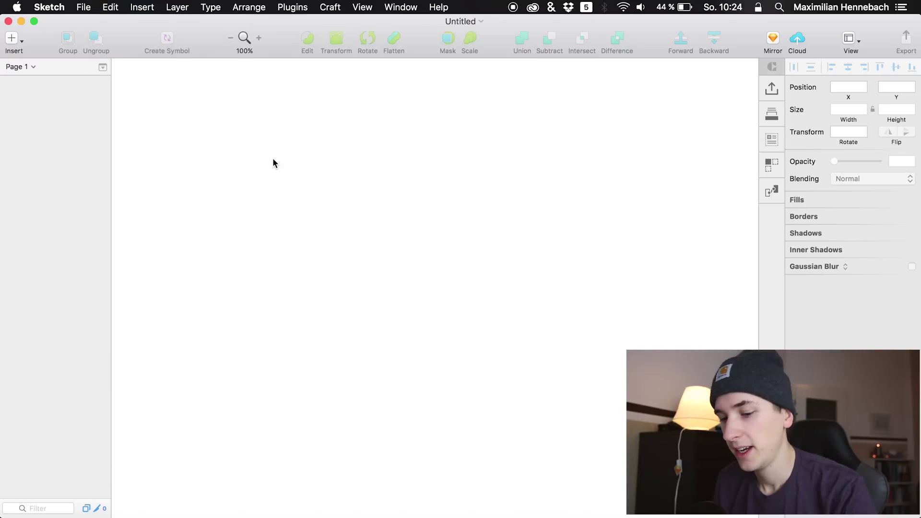
pyautogui.press('a')
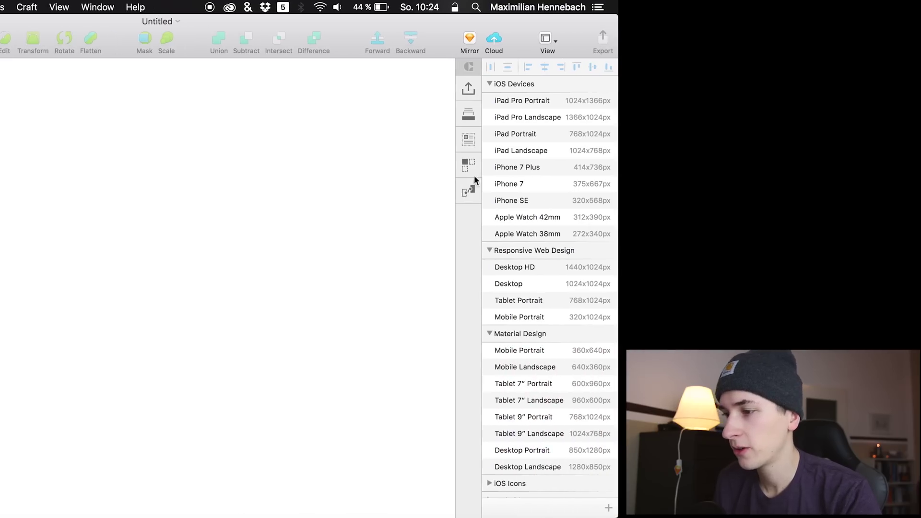
pyautogui.click(483, 178)
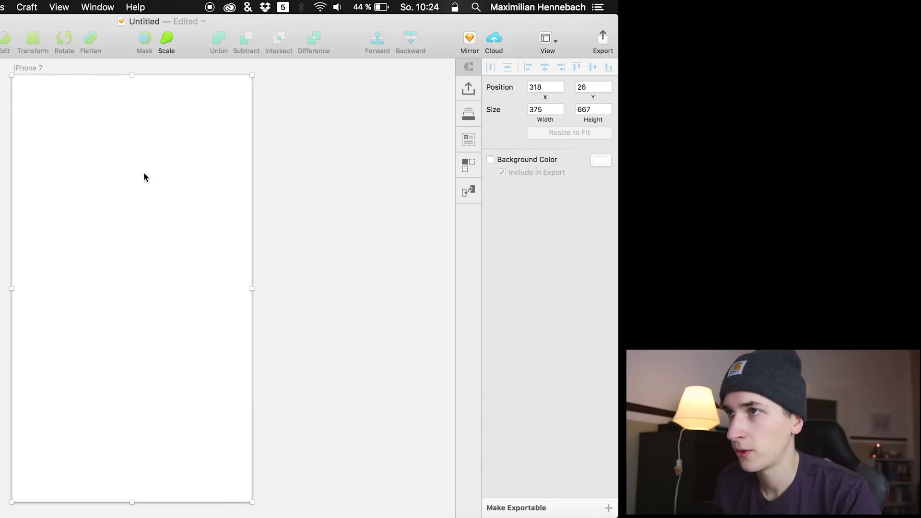
pyautogui.scroll(1, 143, 172)
pyautogui.scroll(3, 227, 288)
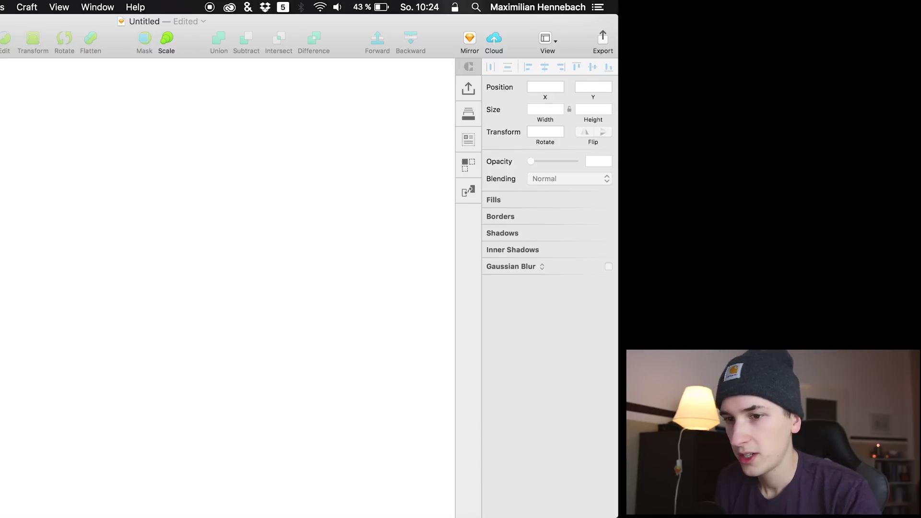
# Add a Mobile Portrait artboard from the Material Design presets and set its position to X 0, Y 0.
pyautogui.press('a')
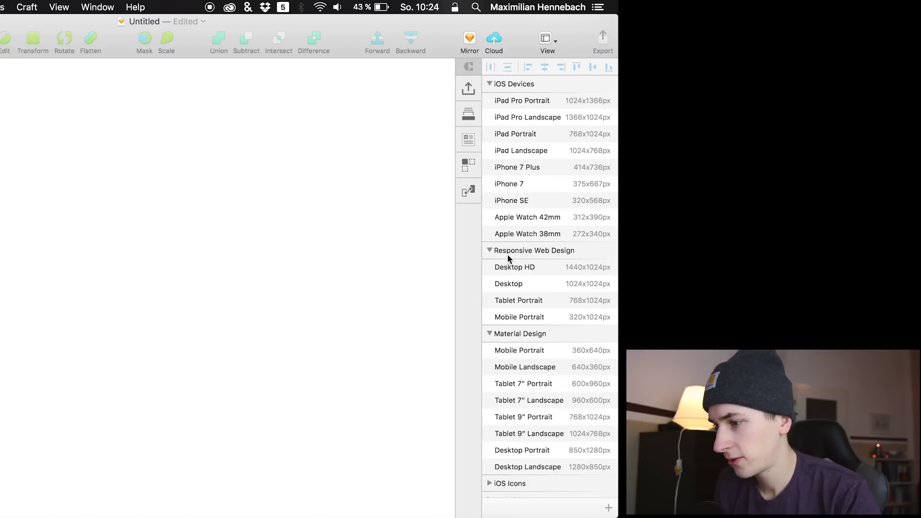
pyautogui.click(520, 351)
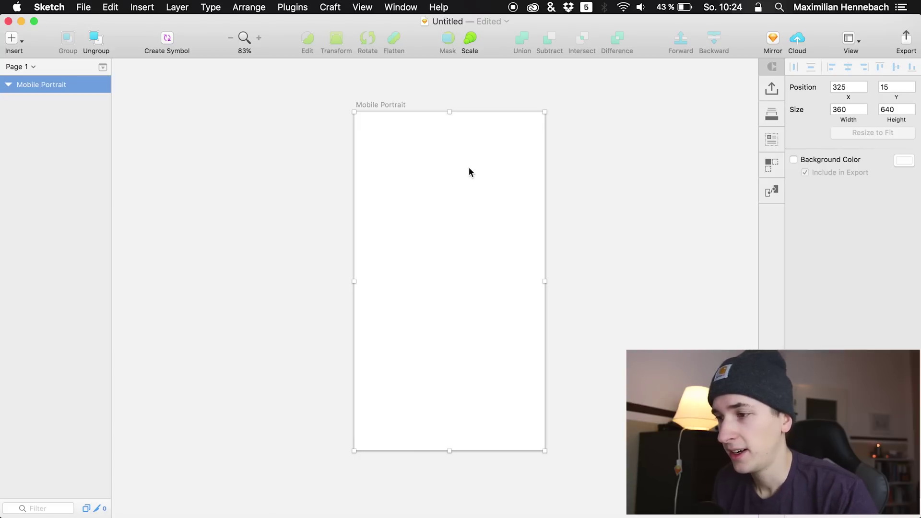
pyautogui.click(850, 86)
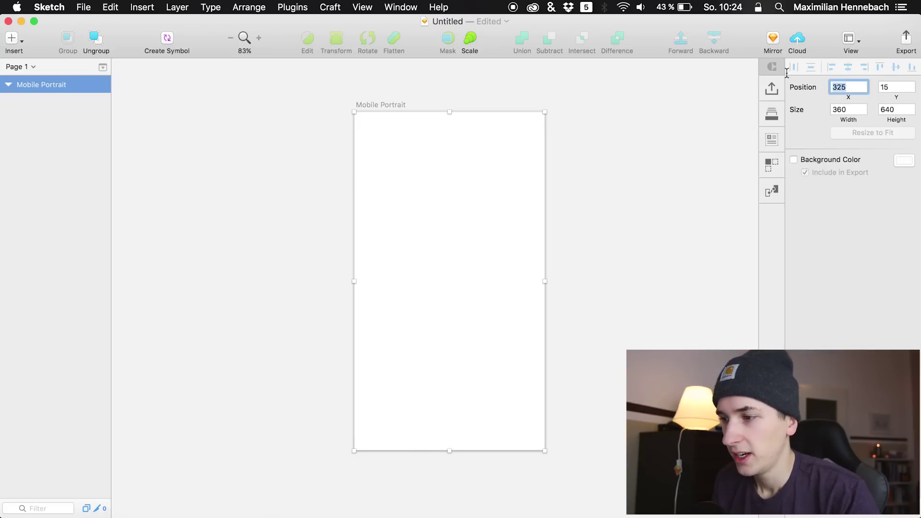
pyautogui.write('0')
pyautogui.press('Tab')
pyautogui.write('0')
pyautogui.press('Return')
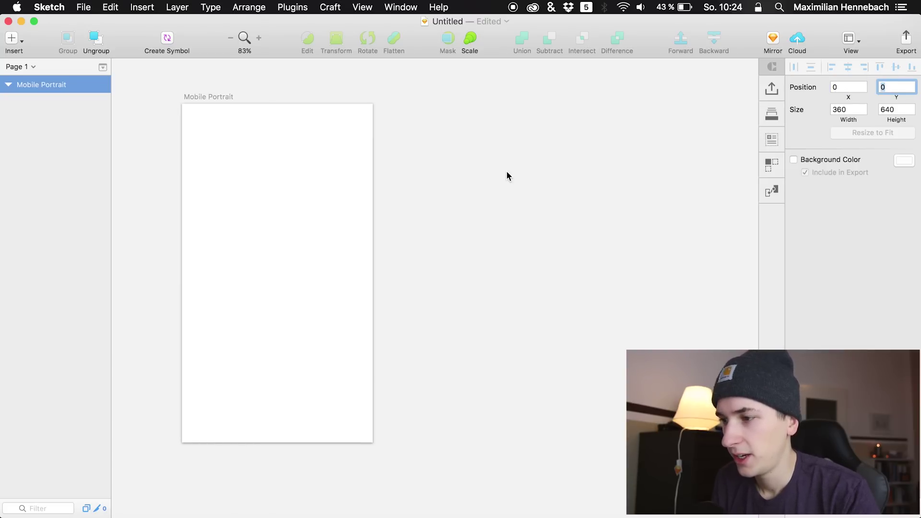
# Enable the Mobile Portrait artboard's background color and set it to a dark slate blue.
pyautogui.hscroll(-3, 506, 176)
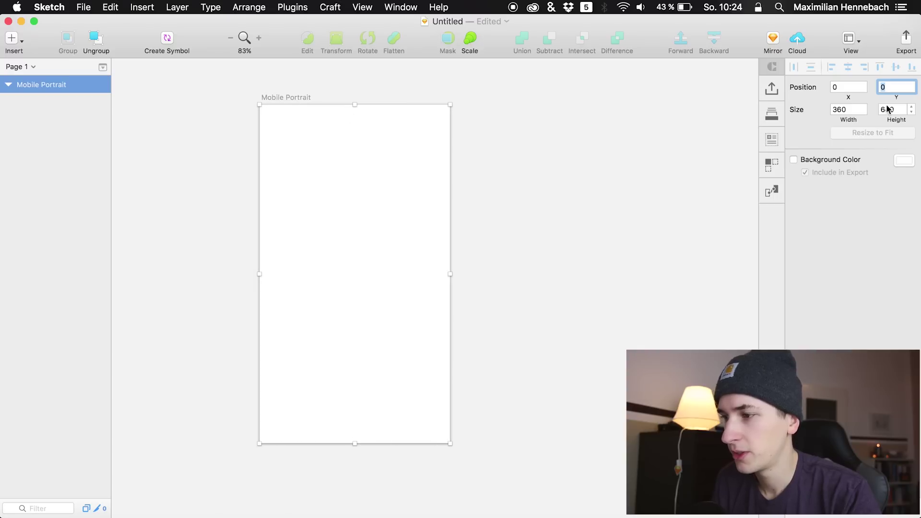
pyautogui.hscroll(-3, 146, 335)
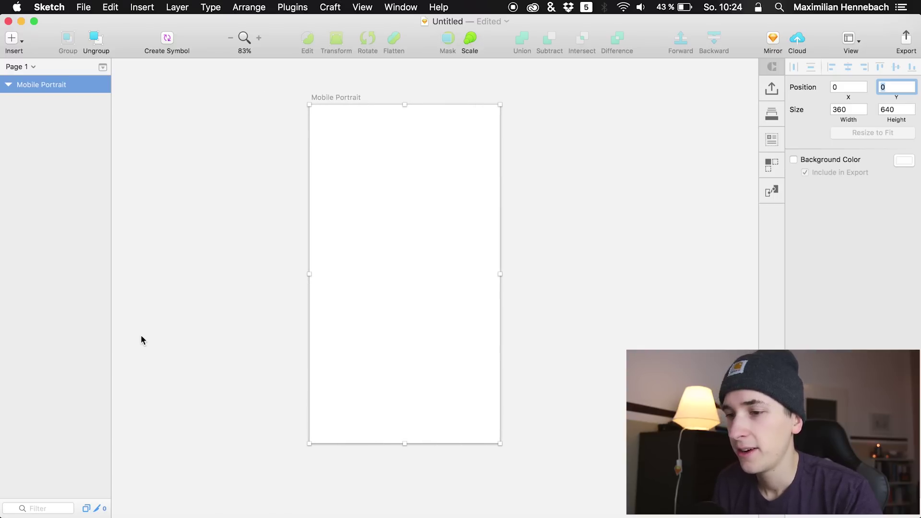
pyautogui.hscroll(2, 236, 299)
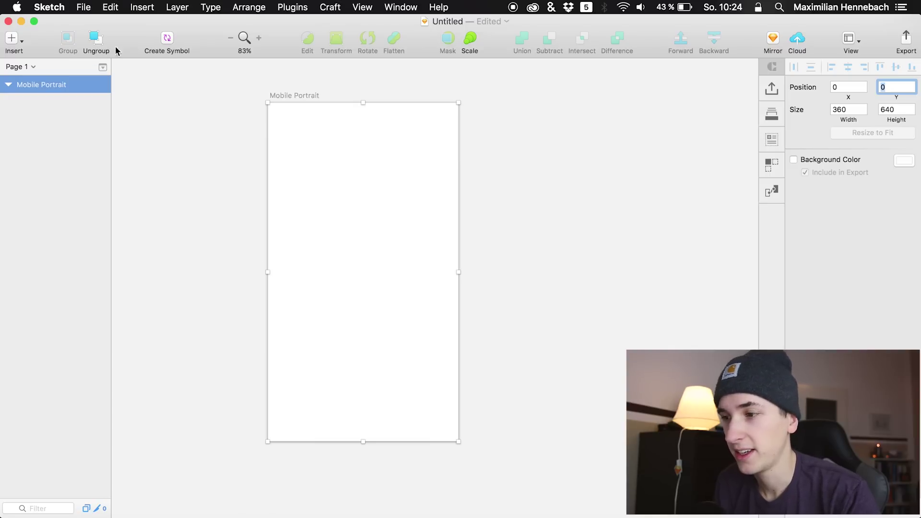
pyautogui.click(856, 160)
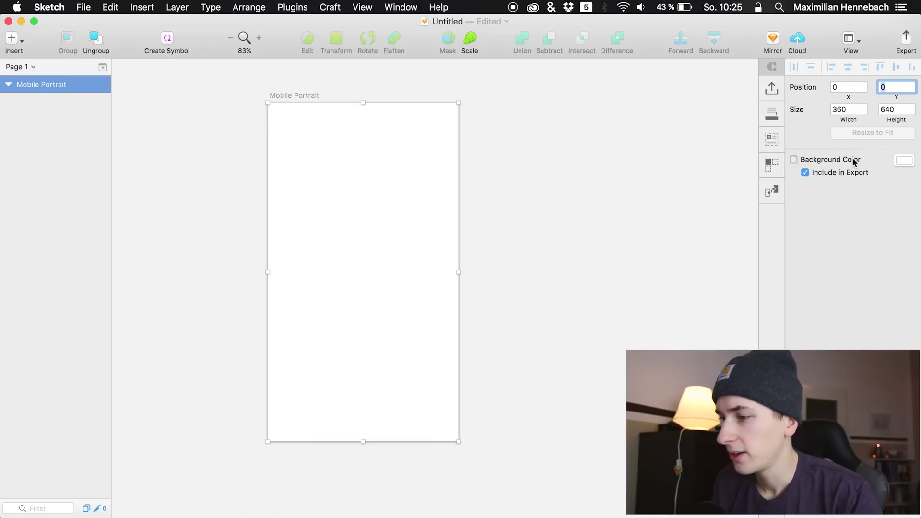
pyautogui.click(911, 165)
pyautogui.click(807, 250)
pyautogui.moveTo(787, 253); pyautogui.dragTo(790, 251)
pyautogui.click(870, 287)
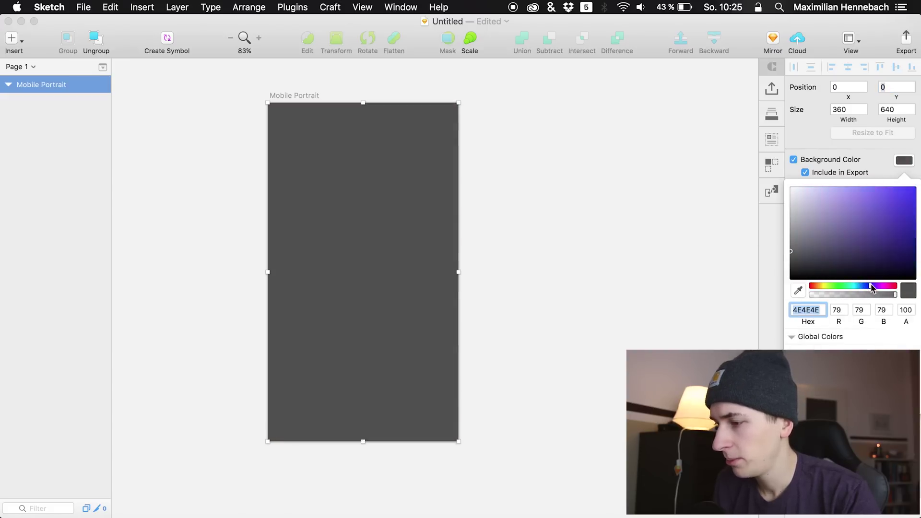
pyautogui.moveTo(867, 287); pyautogui.dragTo(859, 287)
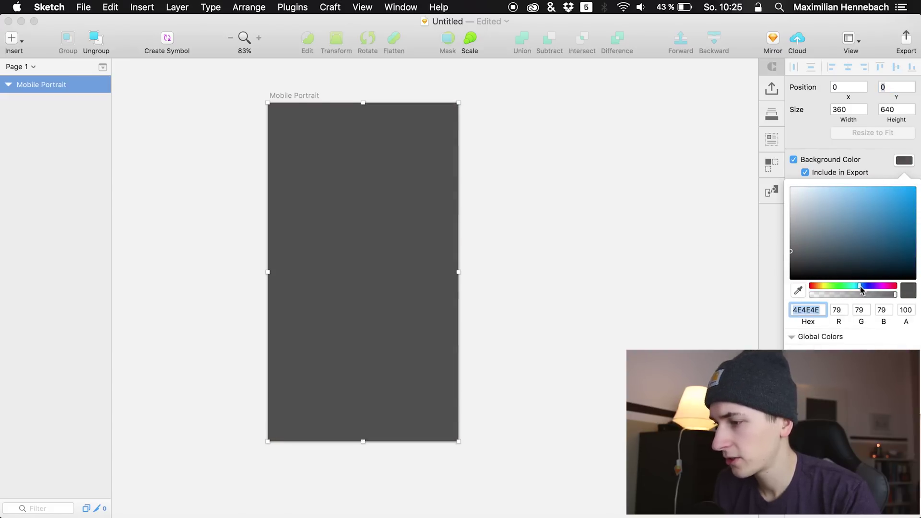
pyautogui.moveTo(858, 245); pyautogui.dragTo(832, 253)
pyautogui.click(598, 268)
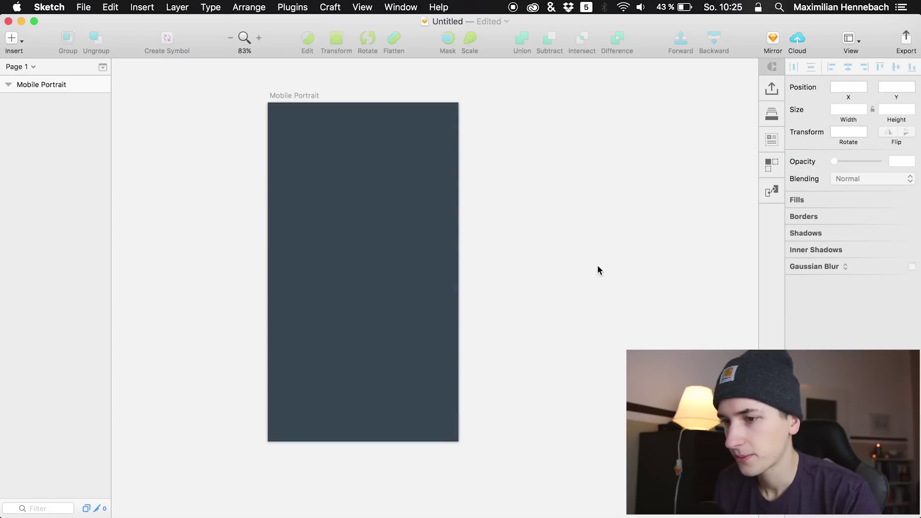
# Open the recent document Material Design Icons.sketch and move its window up to fill the screen.
pyautogui.hscroll(-2, 598, 270)
pyautogui.hscroll(-3, 597, 265)
pyautogui.hscroll(2, 597, 265)
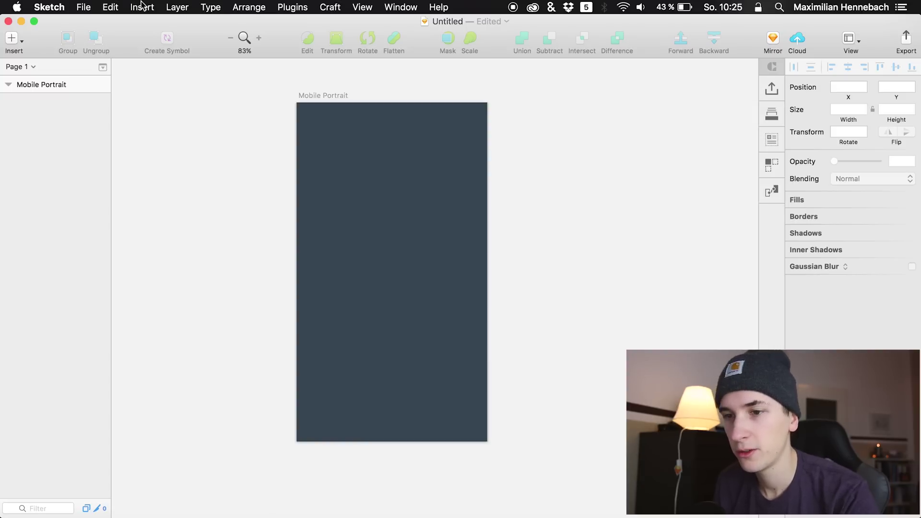
pyautogui.click(73, 3)
pyautogui.moveTo(96, 71)
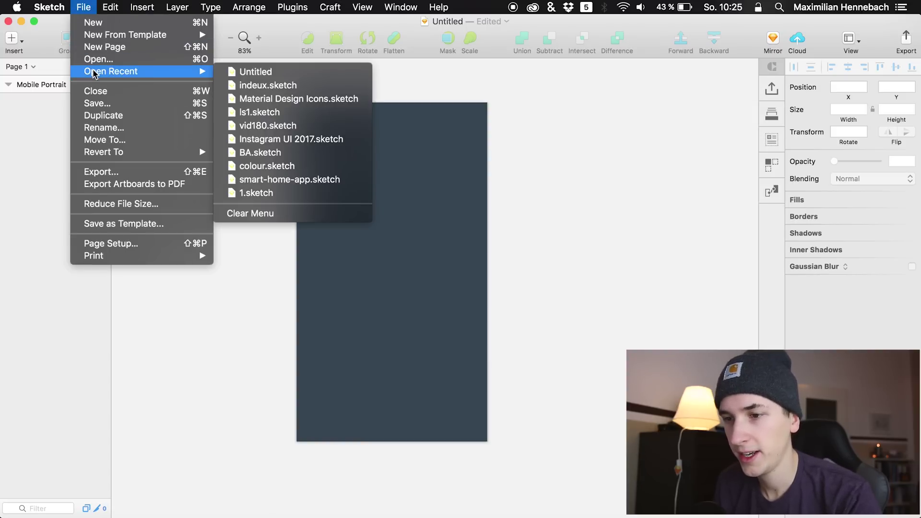
pyautogui.click(261, 99)
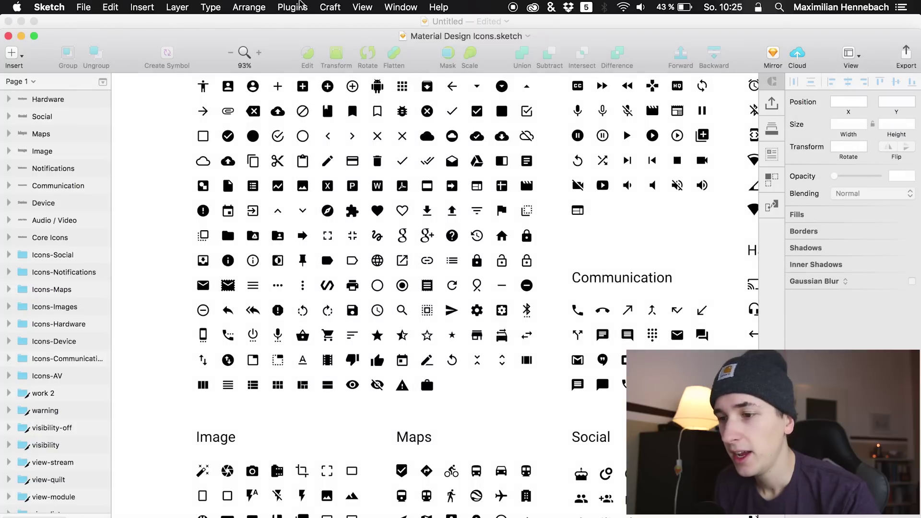
pyautogui.moveTo(323, 39); pyautogui.dragTo(322, 24)
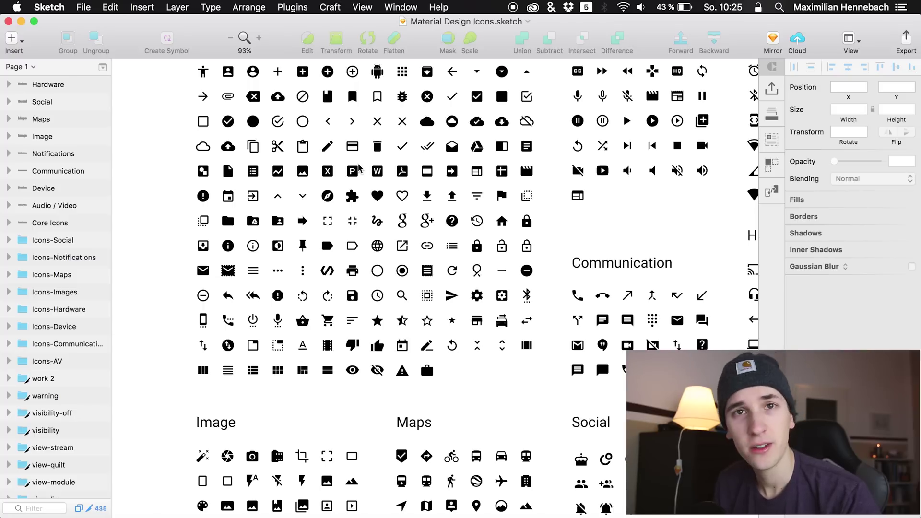
# Copy the Shape layer from inside the three-line menu icon group in the Core Icons set.
pyautogui.scroll(-5, 427, 219)
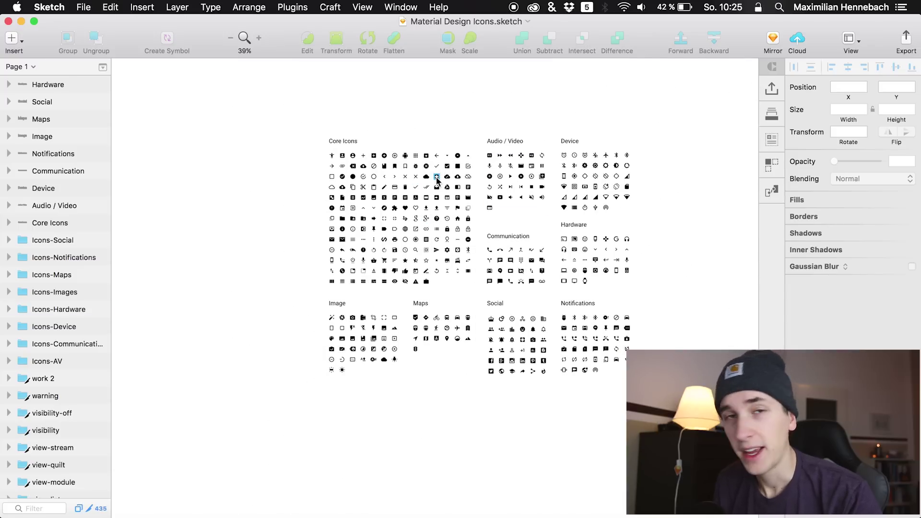
pyautogui.scroll(3, 432, 180)
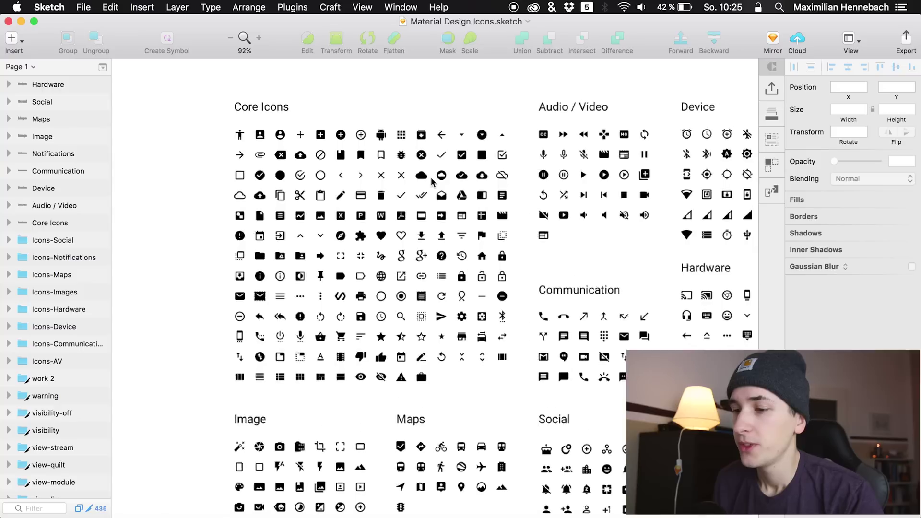
pyautogui.hscroll(2, 432, 180)
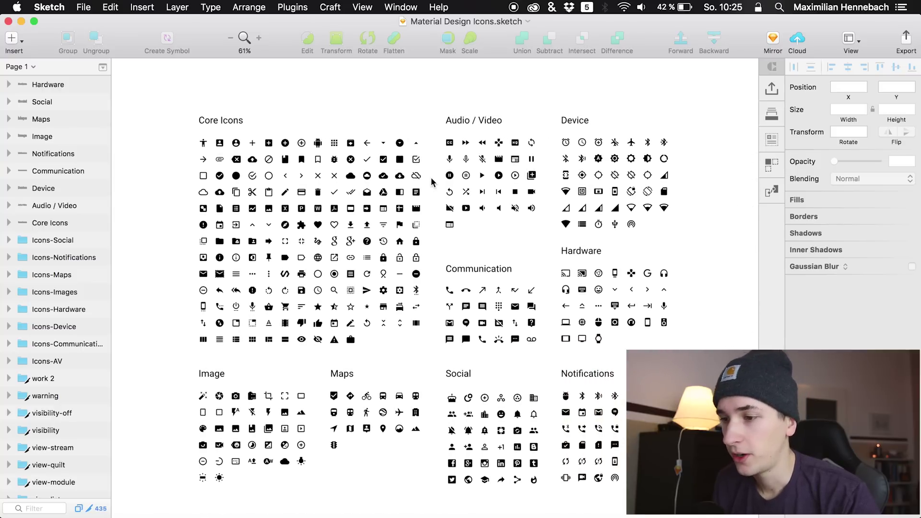
pyautogui.scroll(-3, 423, 154)
pyautogui.hscroll(1, 422, 153)
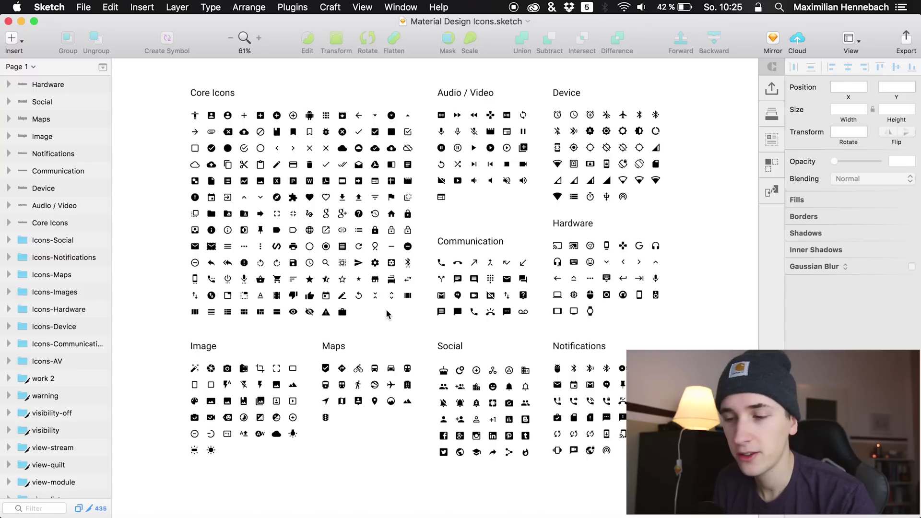
pyautogui.scroll(3, 331, 197)
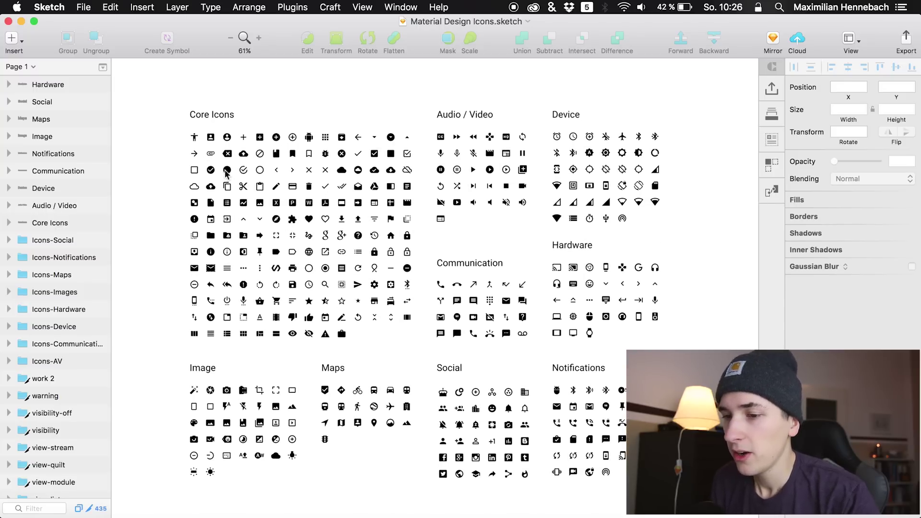
pyautogui.scroll(5, 309, 238)
pyautogui.hscroll(-3, 196, 311)
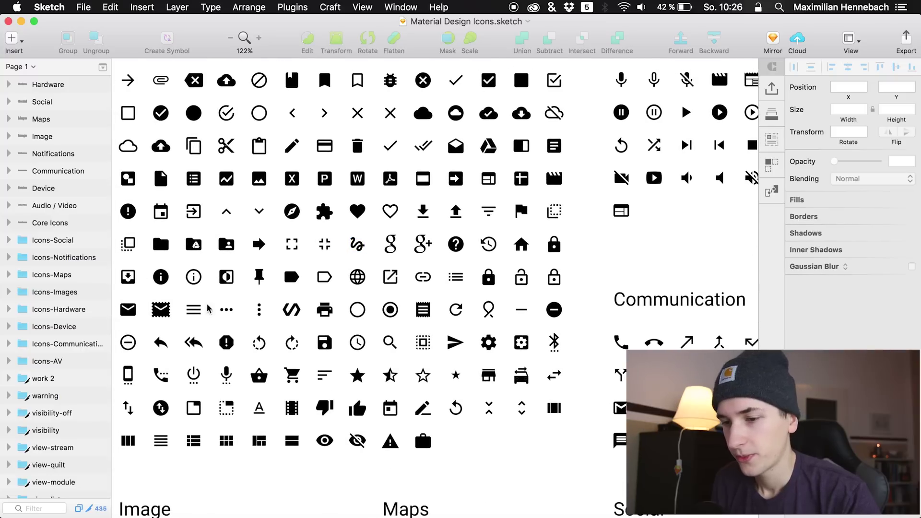
pyautogui.click(196, 311)
pyautogui.scroll(-4, 12, 374)
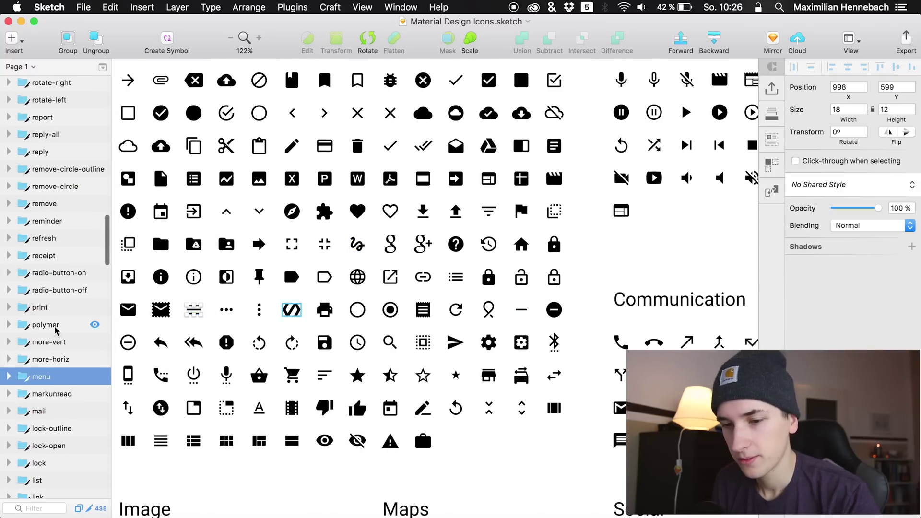
pyautogui.click(9, 377)
pyautogui.click(46, 393)
pyautogui.press('super+c')
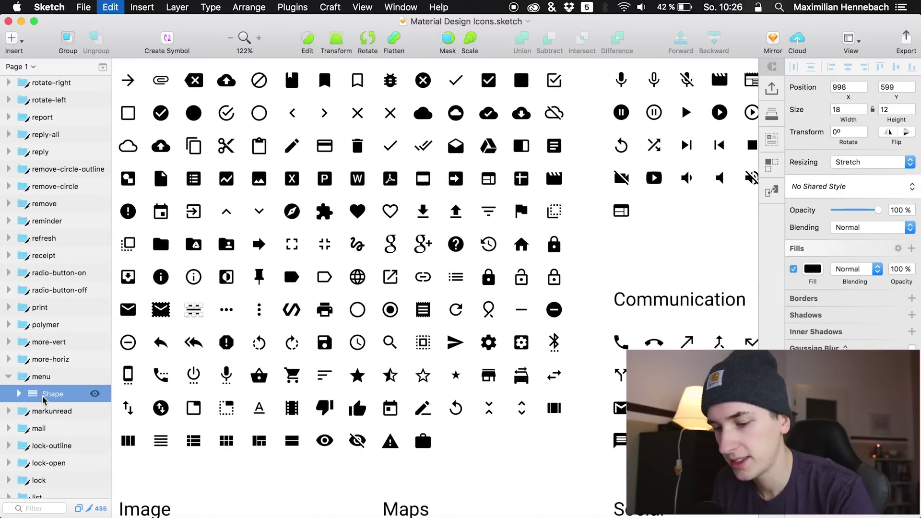
# Switch back to the Untitled document and paste the copied menu icon shape into the Mobile Portrait artboard.
pyautogui.hotkey('ctrl', 'Up')
pyautogui.click(175, 295)
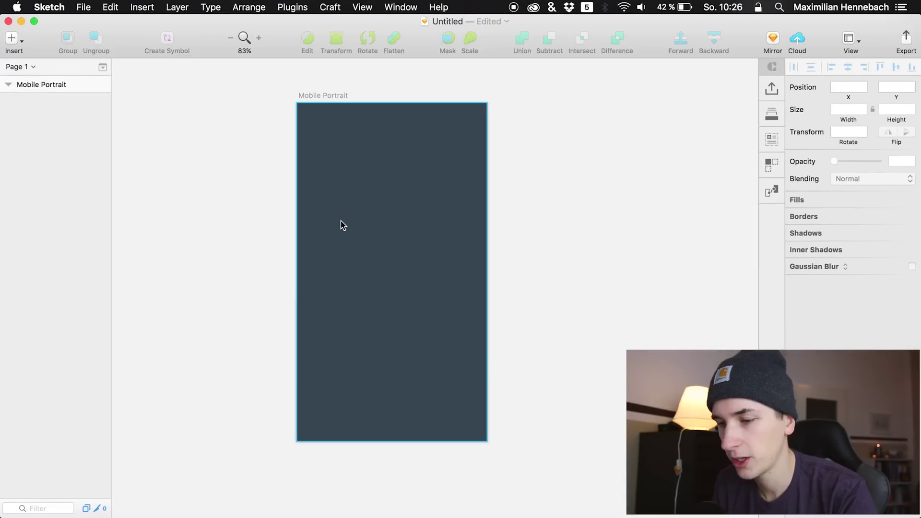
pyautogui.press('super+v')
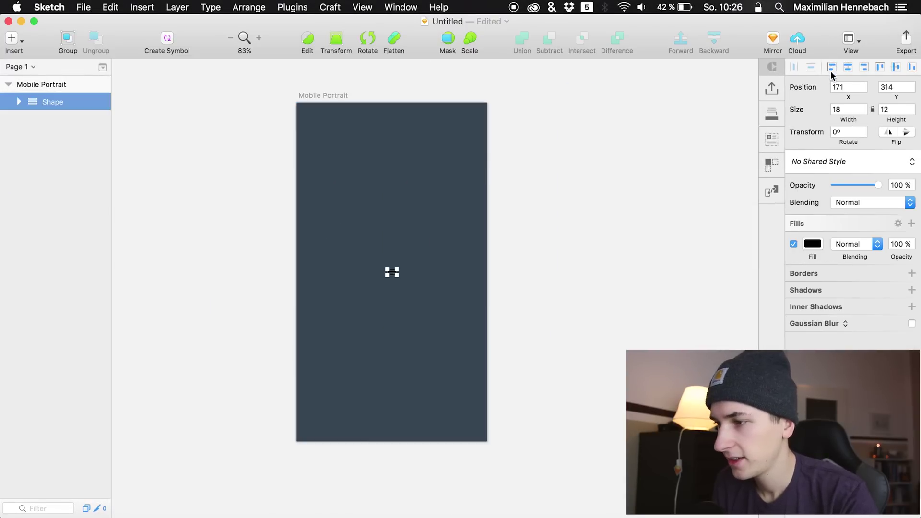
# Align the menu icon to the artboard's top-left corner and offset it inward to about X 18, Y 25.
pyautogui.click(885, 67)
pyautogui.click(835, 67)
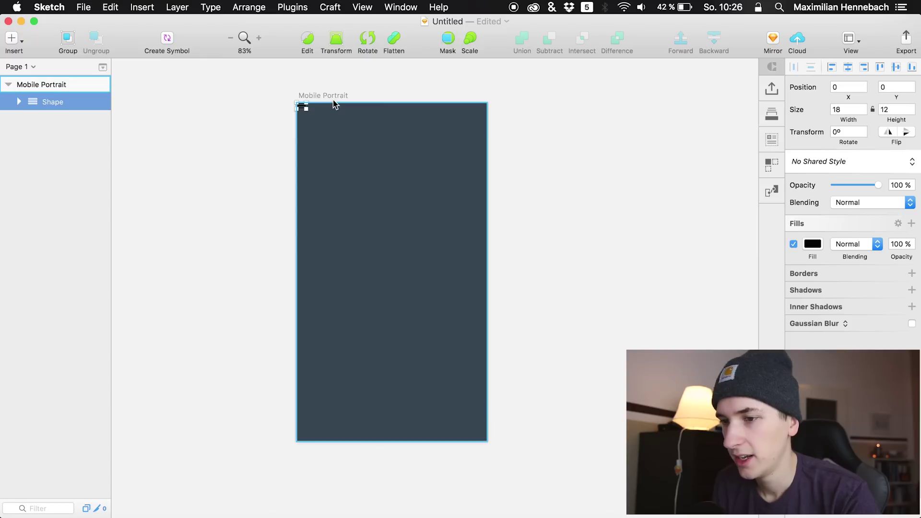
pyautogui.scroll(5, 333, 102)
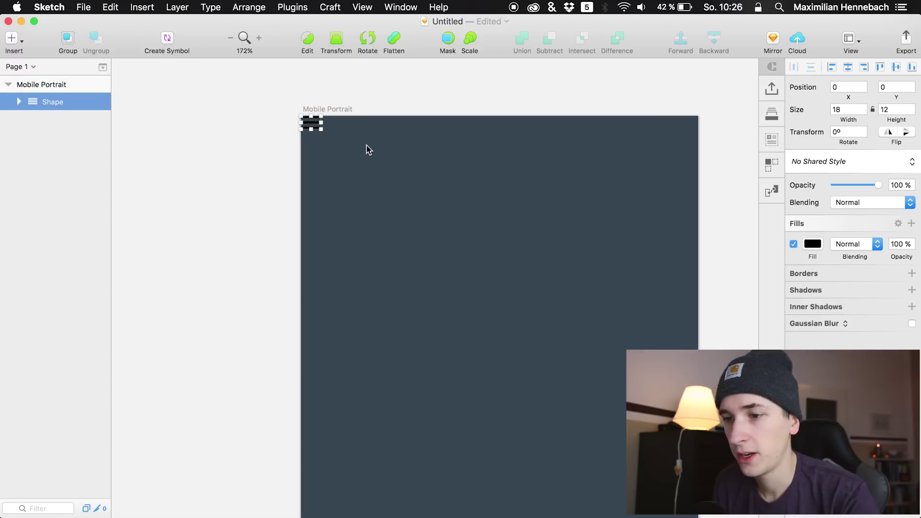
pyautogui.moveTo(314, 125); pyautogui.dragTo(331, 149)
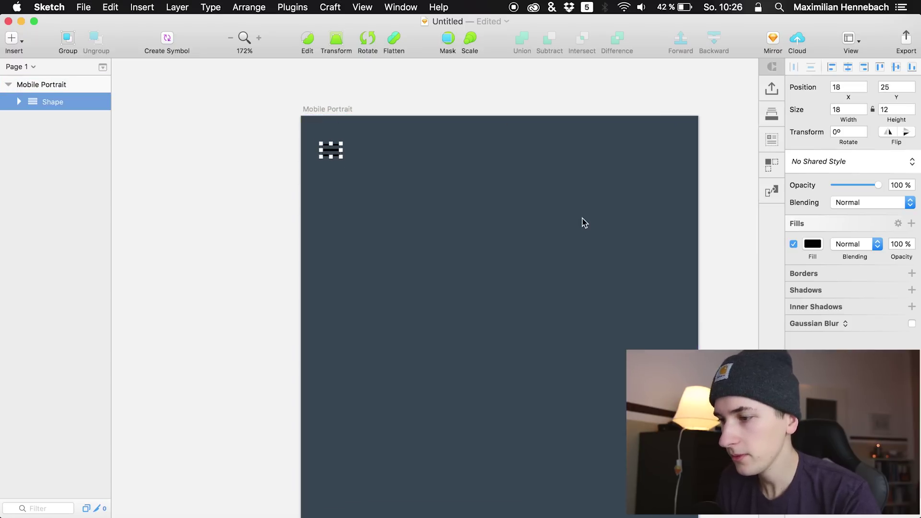
# Change the menu icon's fill to white.
pyautogui.click(813, 243)
pyautogui.moveTo(799, 295); pyautogui.dragTo(741, 239)
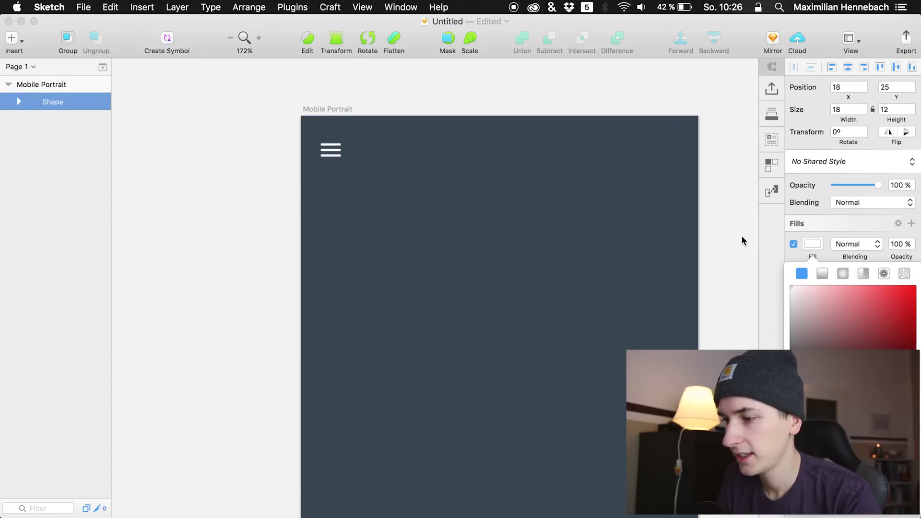
pyautogui.click(468, 191)
# Create a new document from the Material Design template.
pyautogui.click(84, 6)
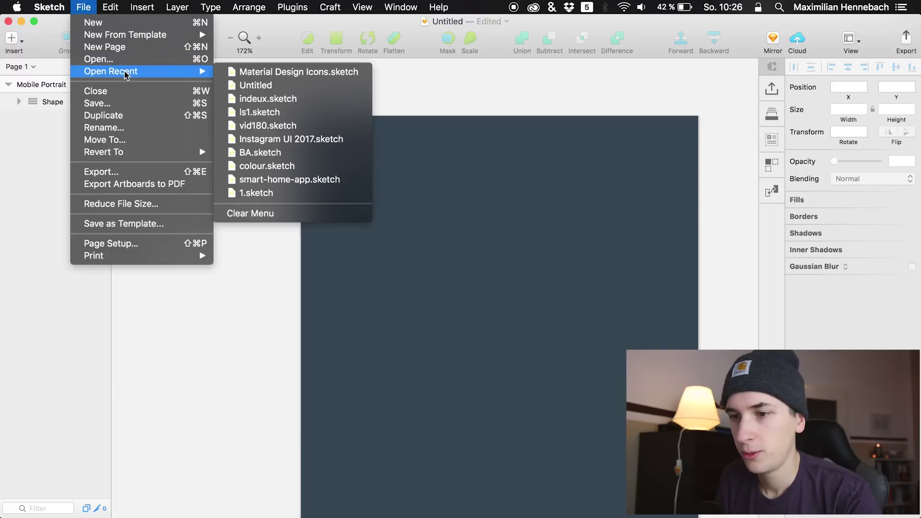
pyautogui.moveTo(155, 38)
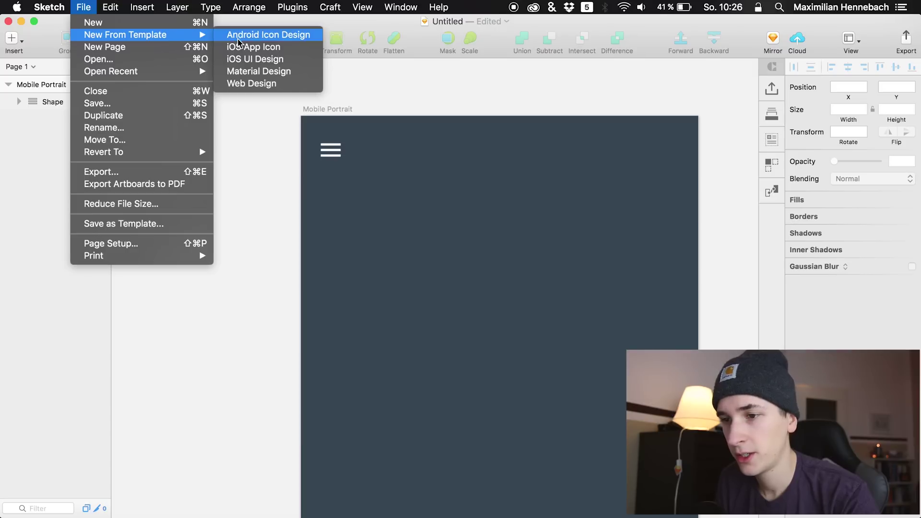
pyautogui.click(244, 71)
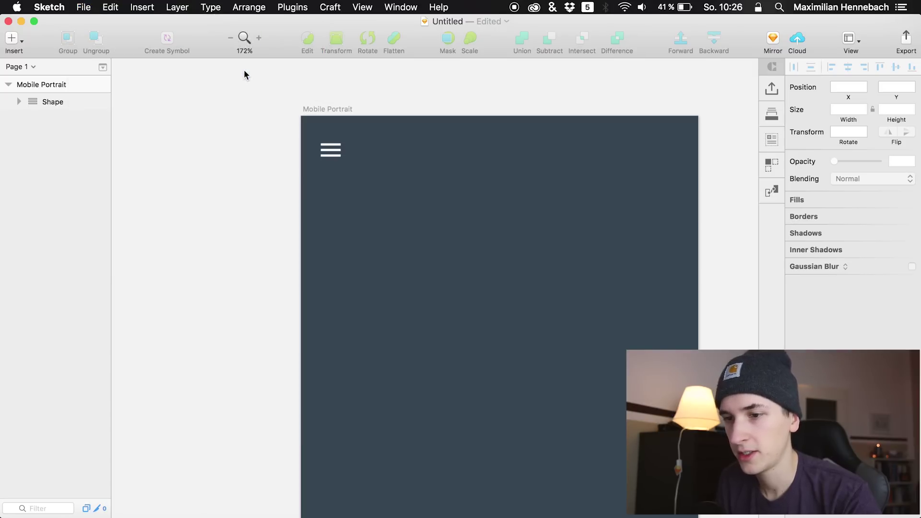
# Look through the Material Design sticker sheet for reusable bars and screen elements, ending at the Default Themes section.
pyautogui.scroll(-3, 287, 180)
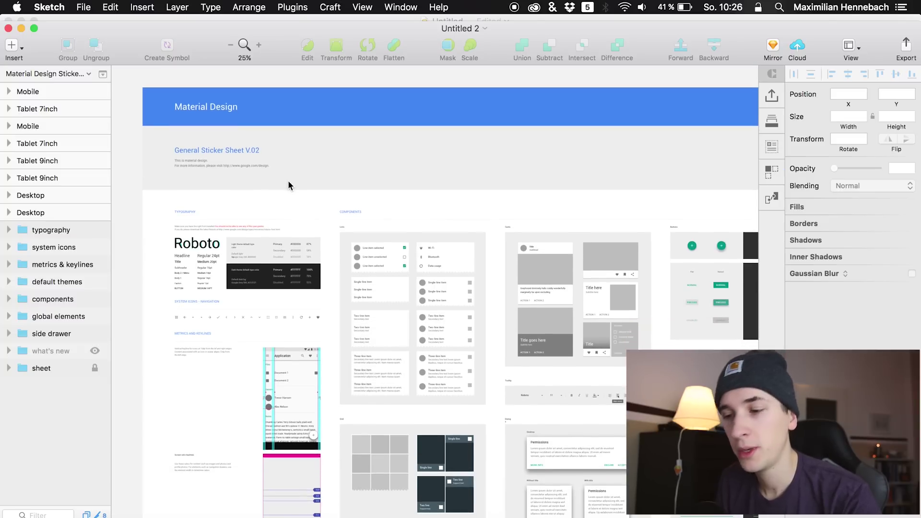
pyautogui.scroll(-2, 361, 293)
pyautogui.scroll(3, 257, 250)
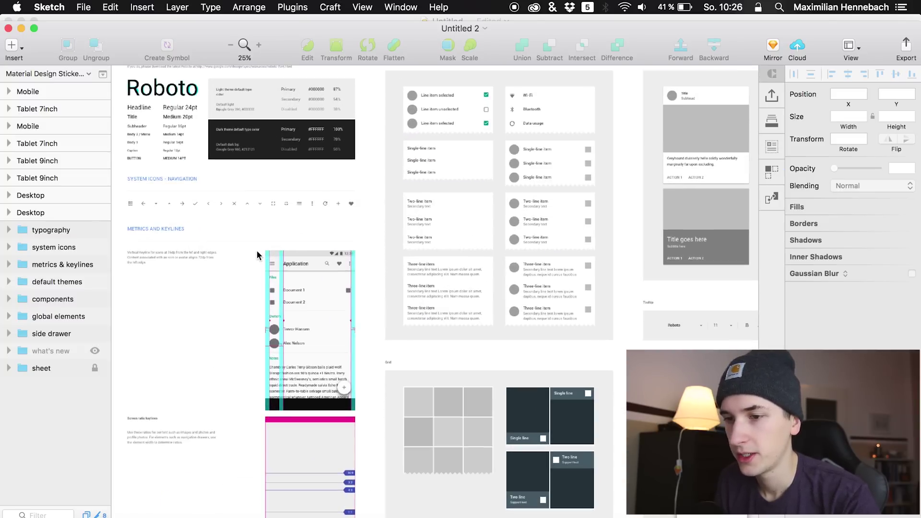
pyautogui.scroll(-5, 364, 279)
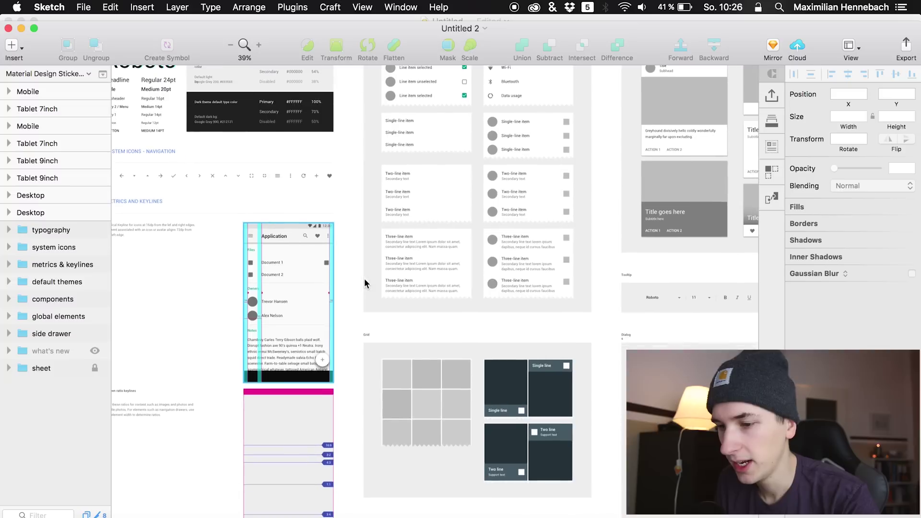
pyautogui.scroll(-5, 360, 278)
pyautogui.hscroll(3, 361, 279)
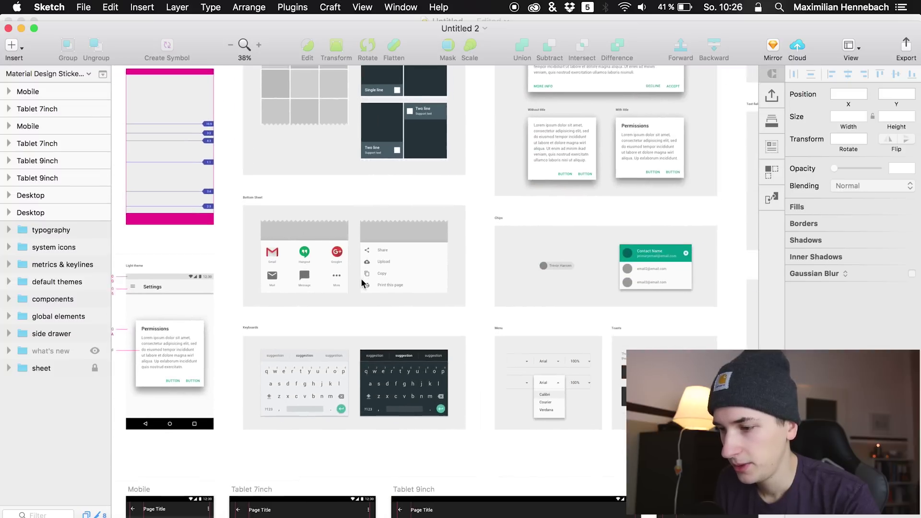
pyautogui.scroll(-6, 419, 277)
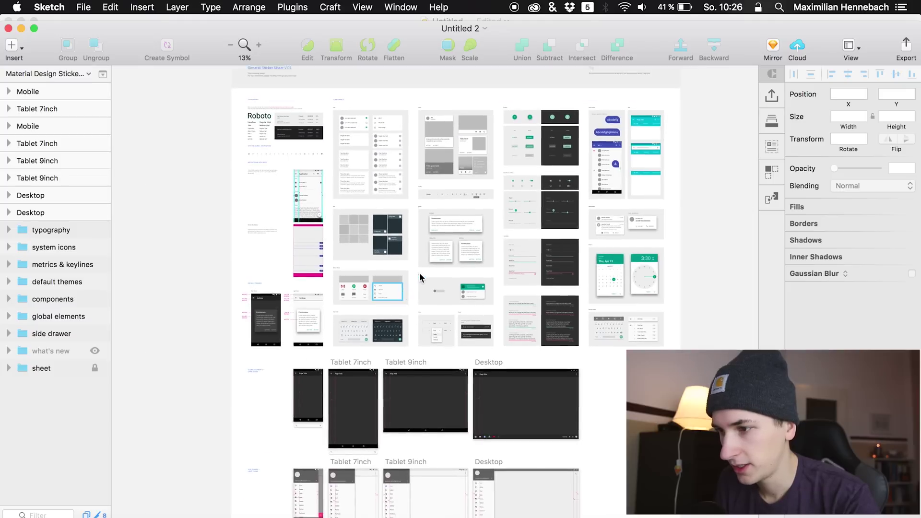
pyautogui.scroll(6, 420, 272)
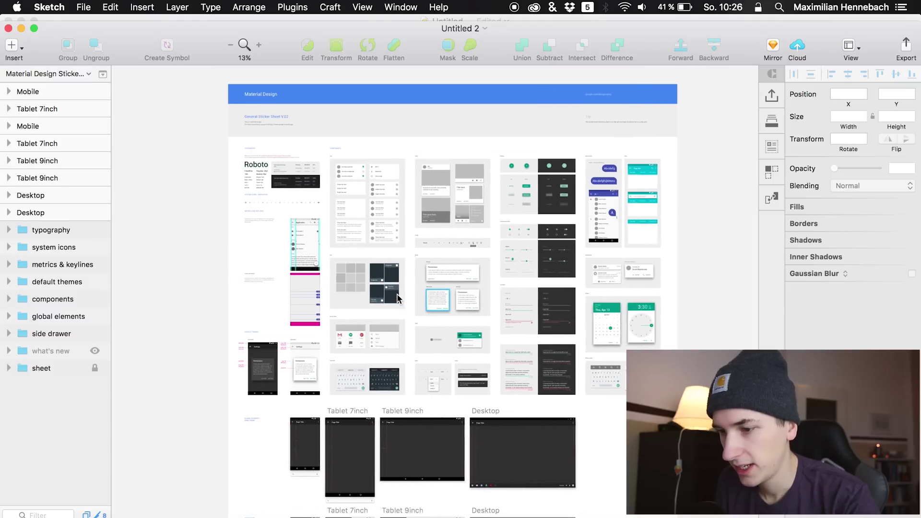
pyautogui.scroll(4, 397, 294)
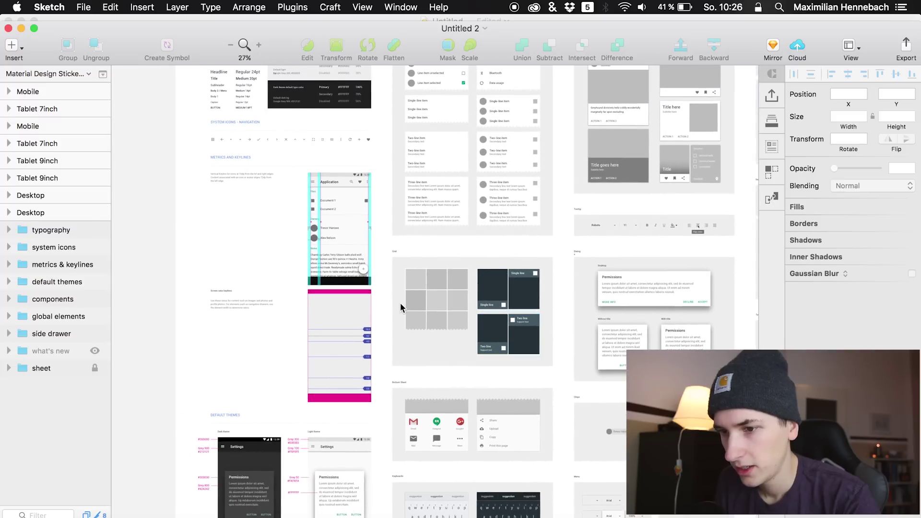
pyautogui.scroll(-15, 400, 303)
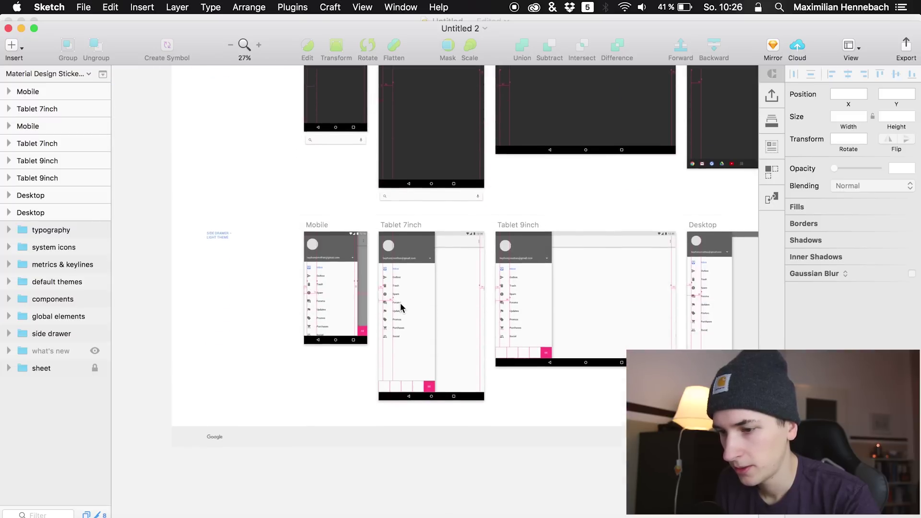
pyautogui.hscroll(5, 400, 304)
pyautogui.scroll(10, 400, 303)
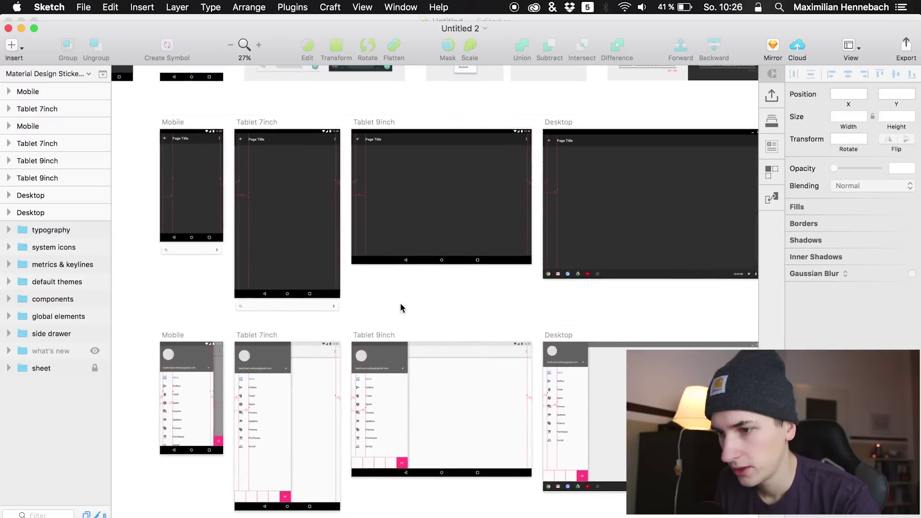
pyautogui.scroll(3, 401, 308)
pyautogui.scroll(4, 341, 231)
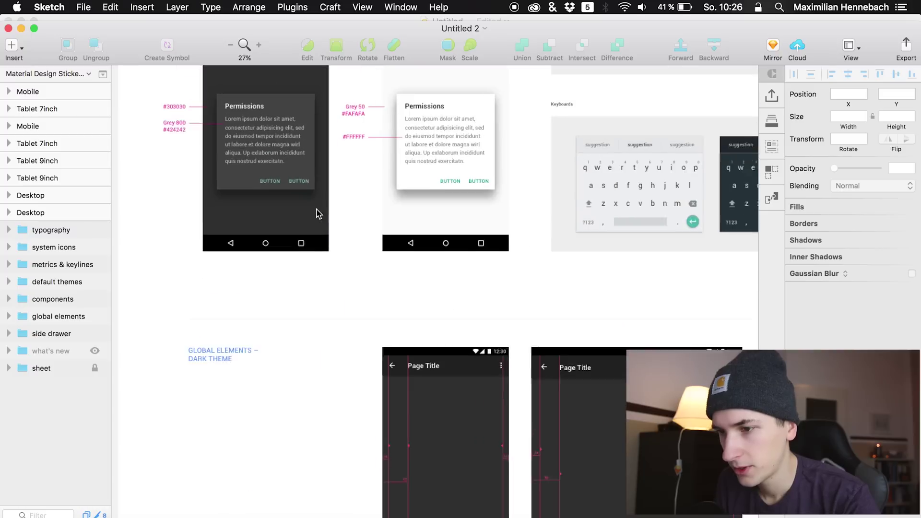
pyautogui.scroll(3, 350, 201)
pyautogui.hscroll(1, 351, 201)
# Copy the navbar, status bar and app bar from the light theme's screen group in the Default Themes section.
pyautogui.click(387, 194)
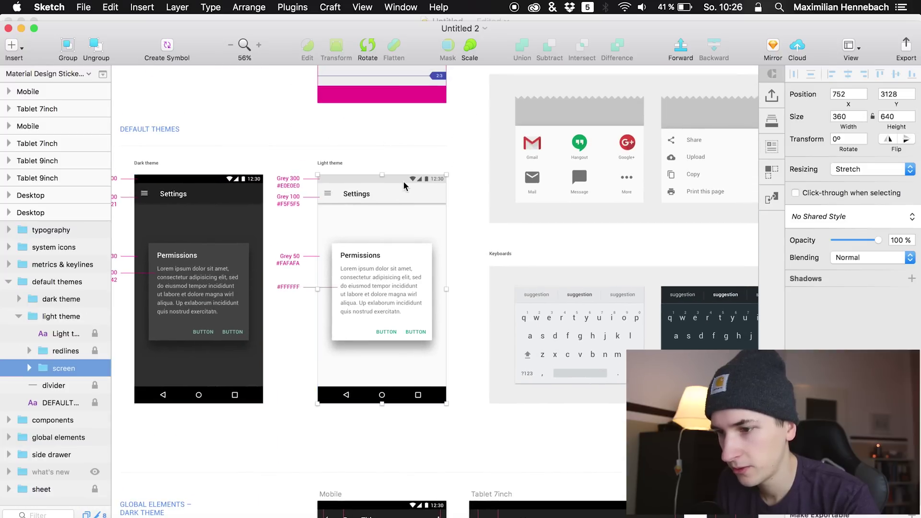
pyautogui.doubleClick(403, 183)
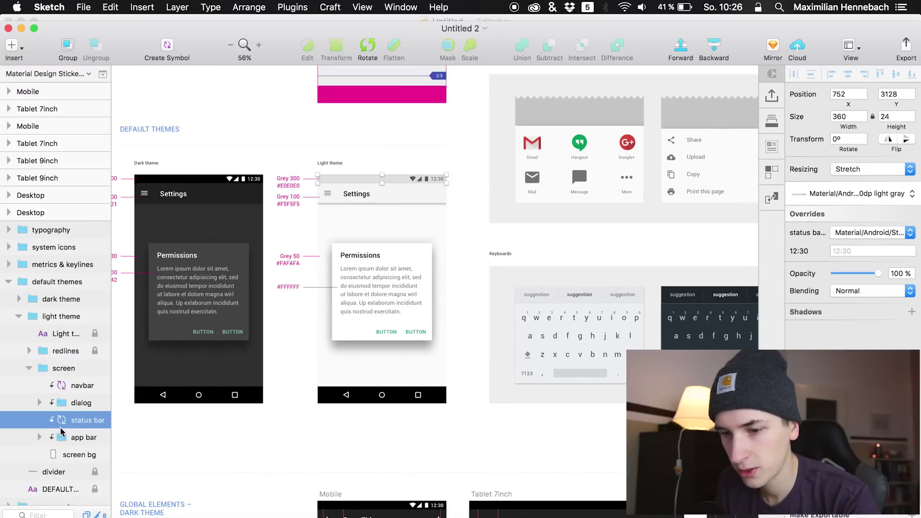
pyautogui.keyDown('shift'); pyautogui.click(76, 385); pyautogui.keyUp('shift')
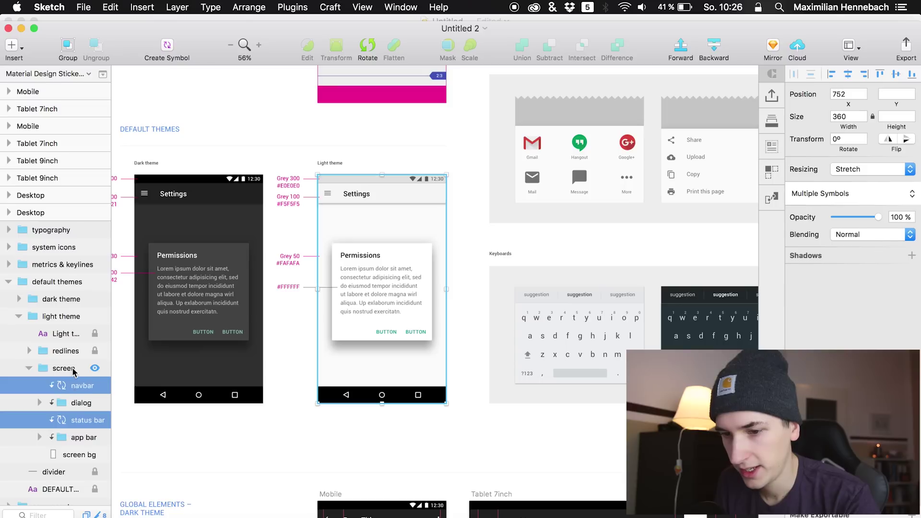
pyautogui.click(72, 369)
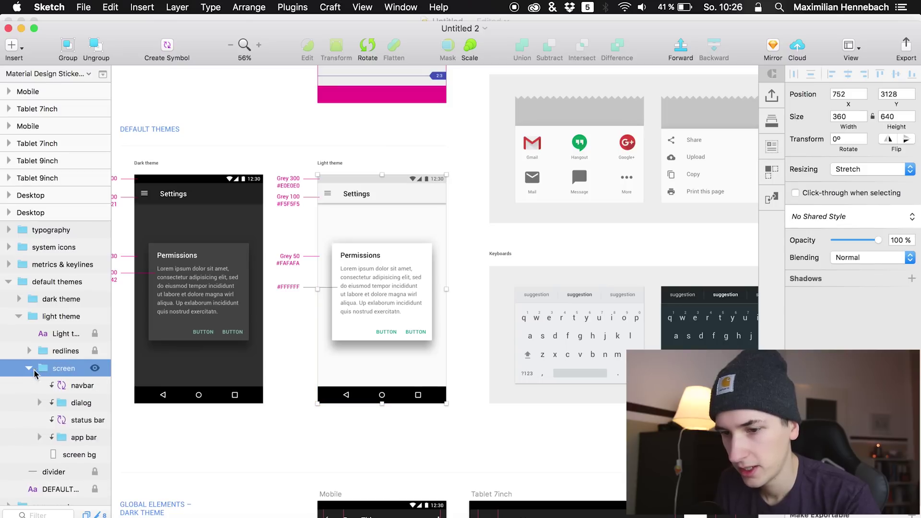
pyautogui.click(72, 386)
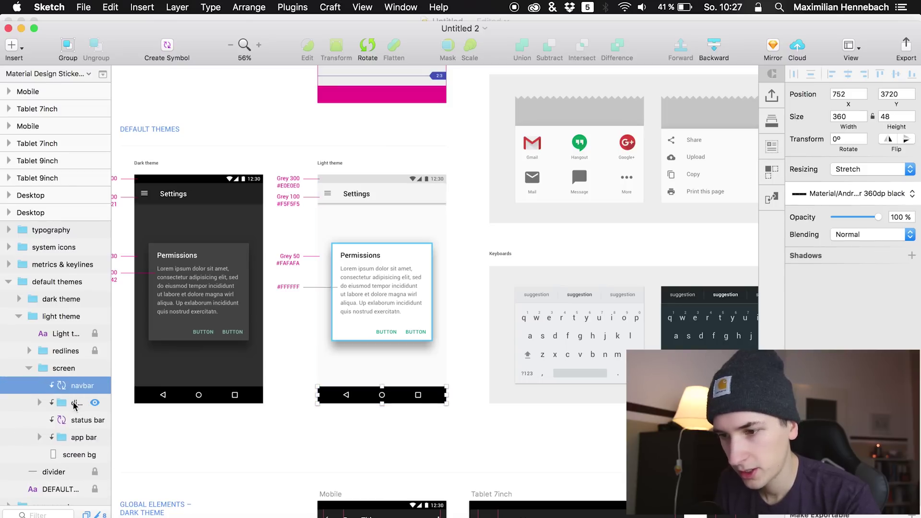
pyautogui.keyDown('super'); pyautogui.click(77, 421); pyautogui.keyUp('super')
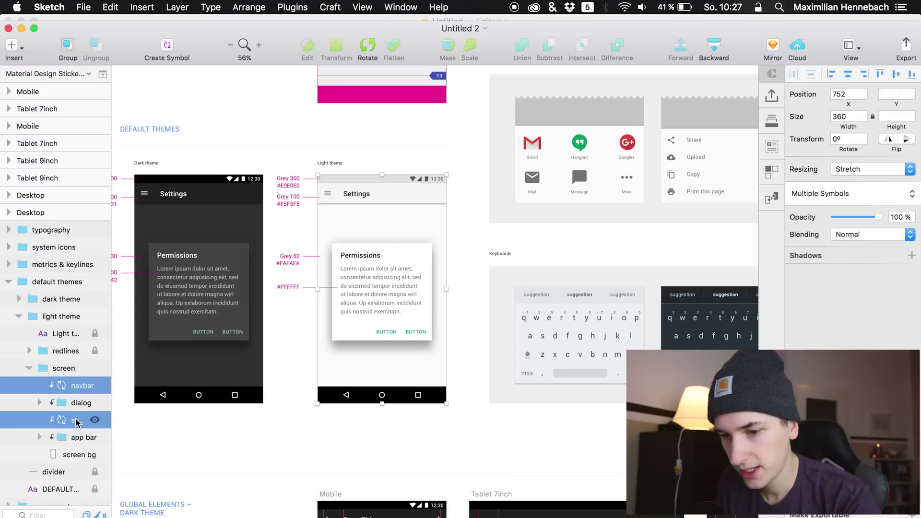
pyautogui.keyDown('super'); pyautogui.click(78, 438); pyautogui.keyUp('super')
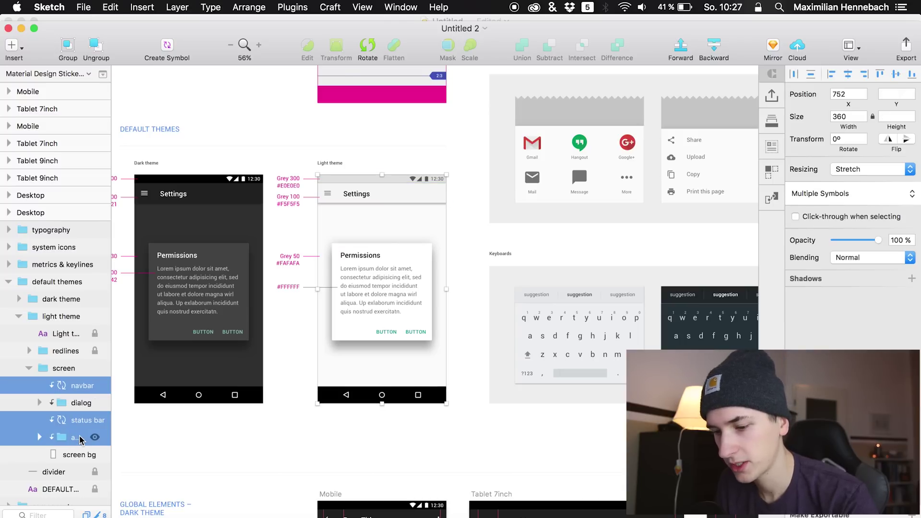
# Switch back to the Untitled document, paste the copied bars, and move the status bar and app bar layers into the Mobile Portrait artboard.
pyautogui.hotkey('ctrl', 'Up')
pyautogui.click(552, 336)
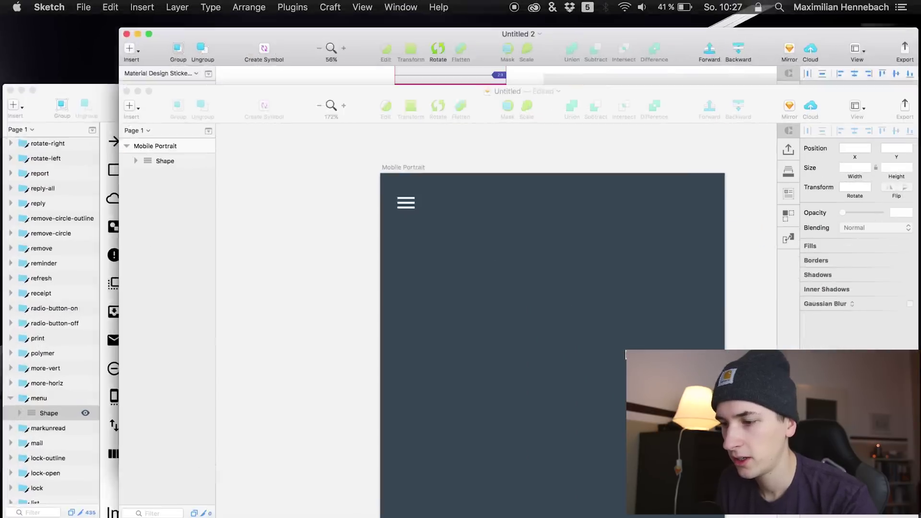
pyautogui.click(43, 100)
pyautogui.press('super+v')
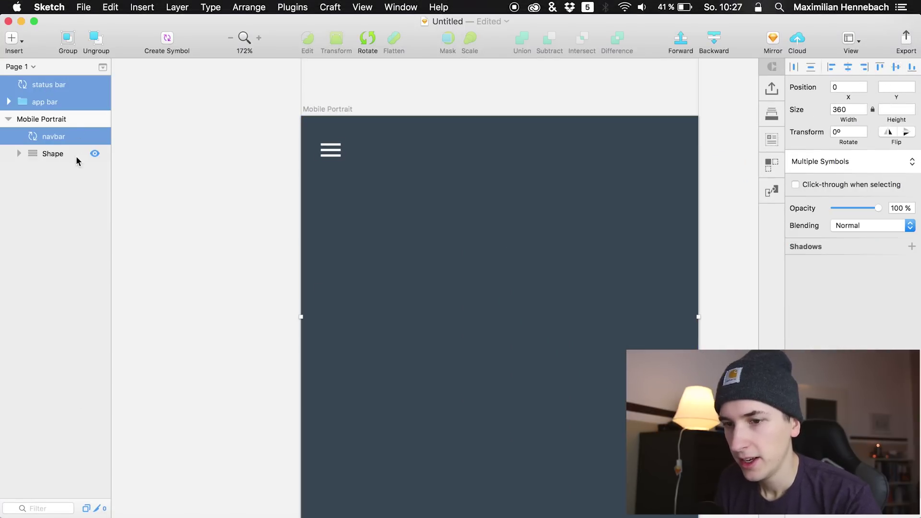
pyautogui.moveTo(38, 86); pyautogui.dragTo(41, 119)
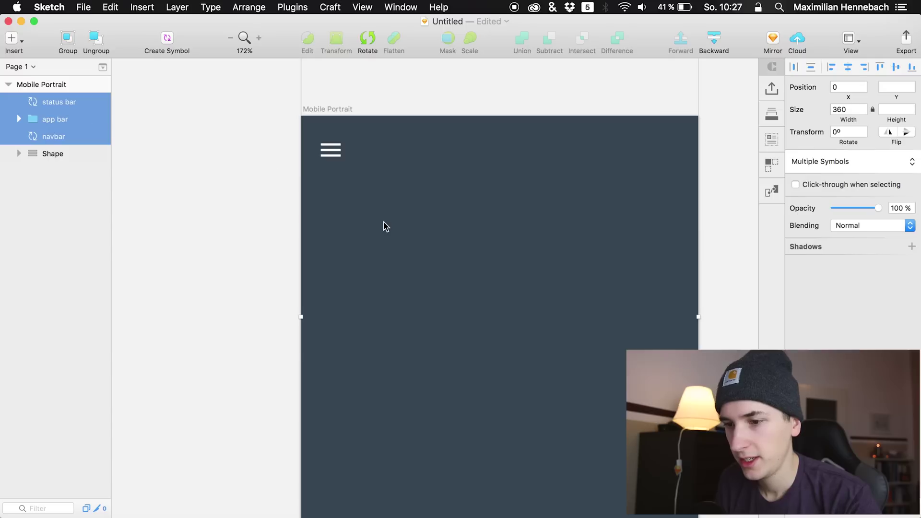
pyautogui.click(138, 202)
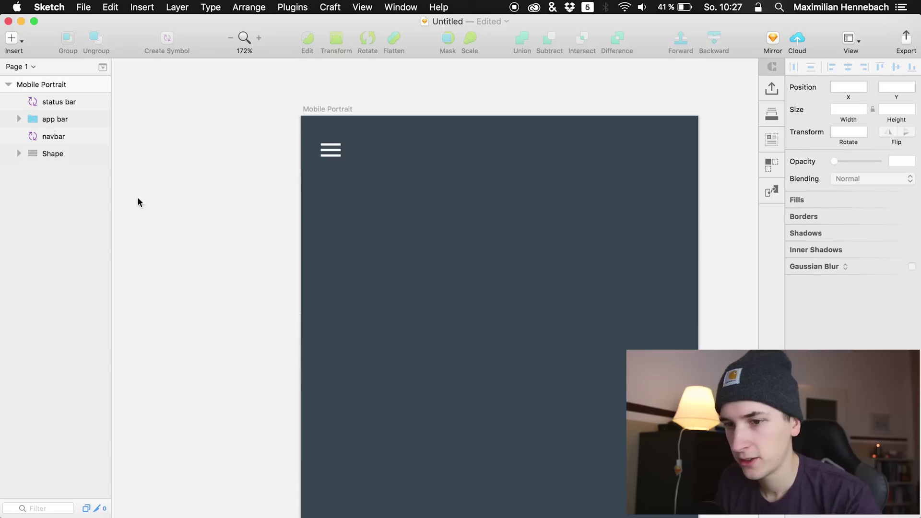
# Align the status bar and app bar to the top edge of the artboard and the navbar to its bottom edge.
pyautogui.click(50, 102)
pyautogui.click(894, 70)
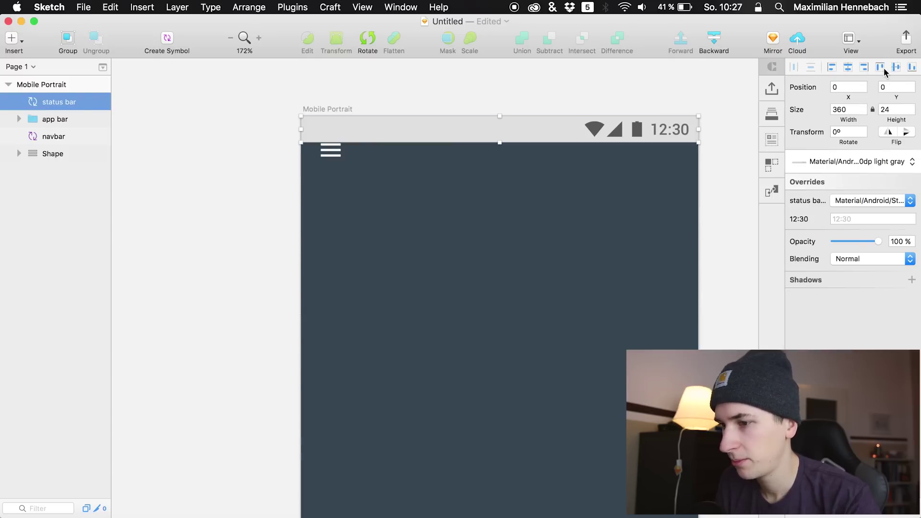
pyautogui.click(57, 120)
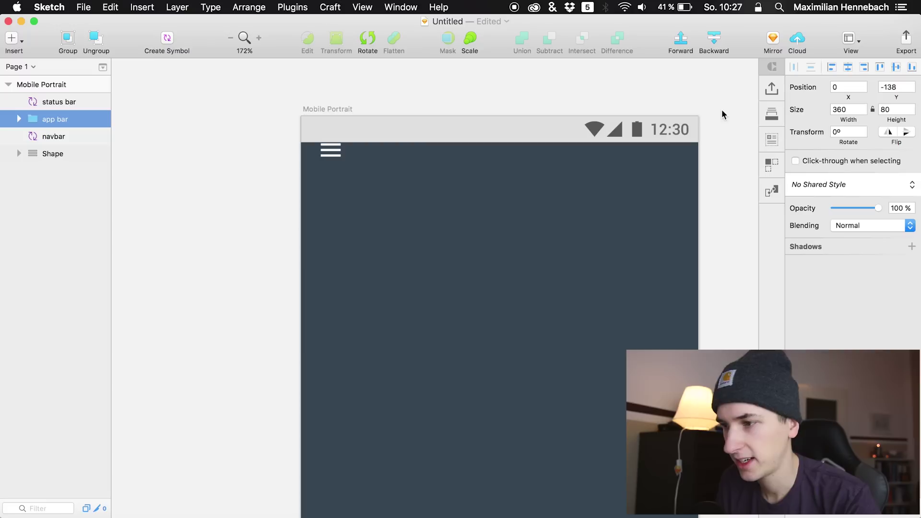
pyautogui.click(876, 69)
pyautogui.click(53, 139)
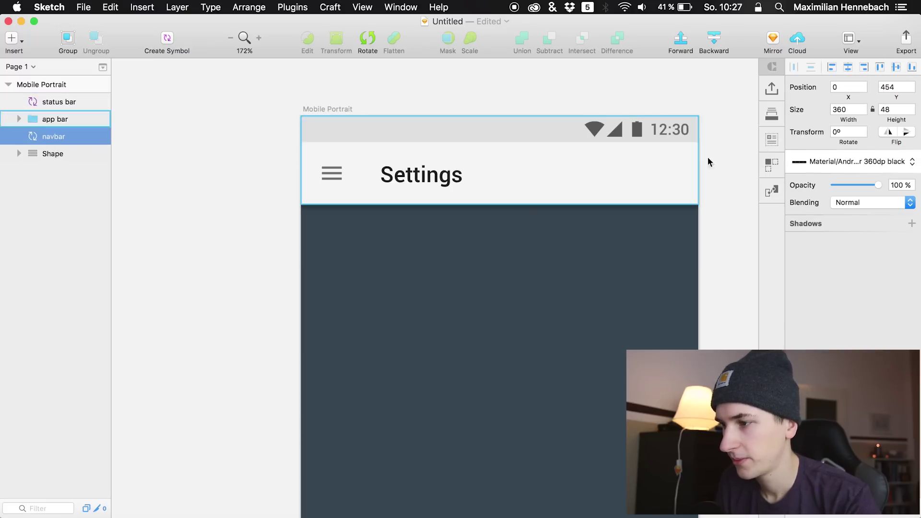
pyautogui.click(911, 68)
pyautogui.scroll(-3, 512, 258)
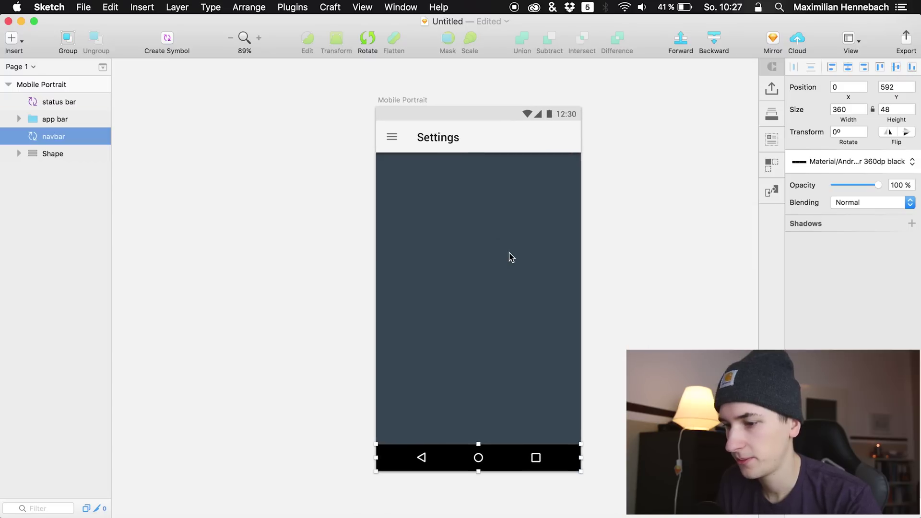
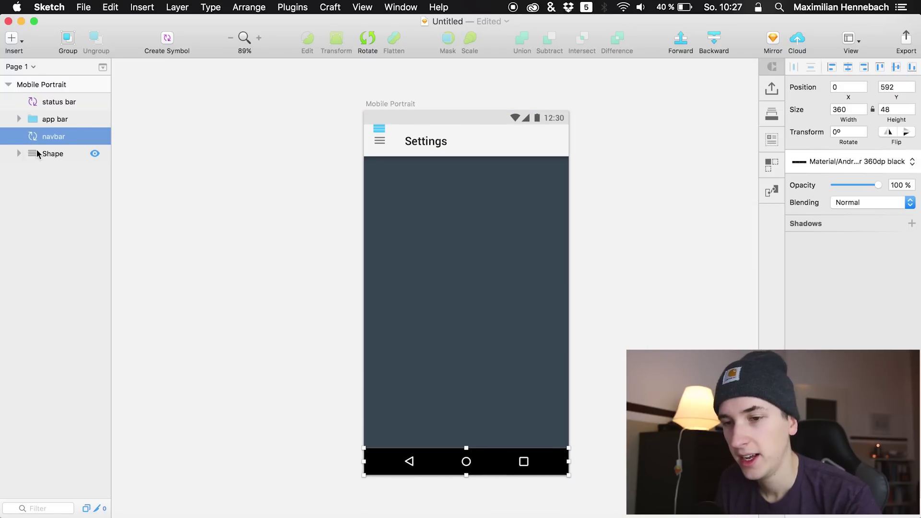
# Delete the separately pasted menu icon's Shape layer from the Mobile Portrait artboard.
pyautogui.press('Delete')
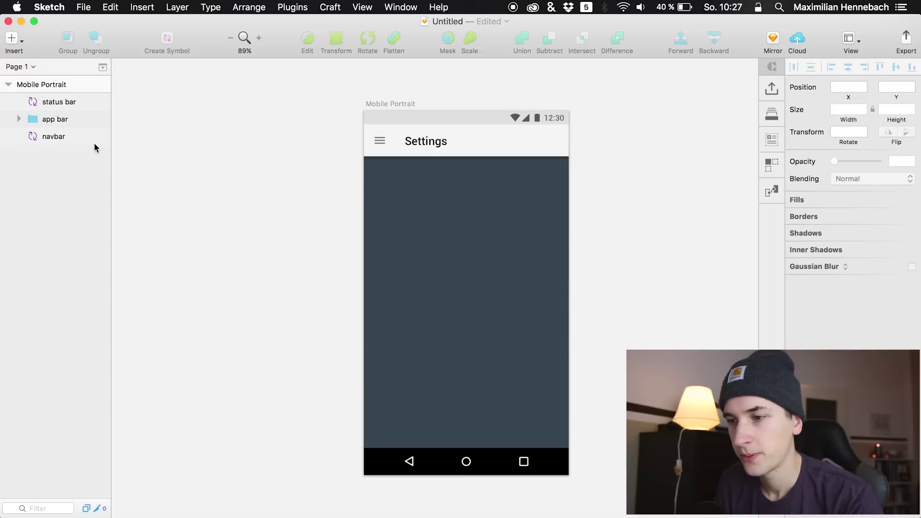
pyautogui.click(45, 134)
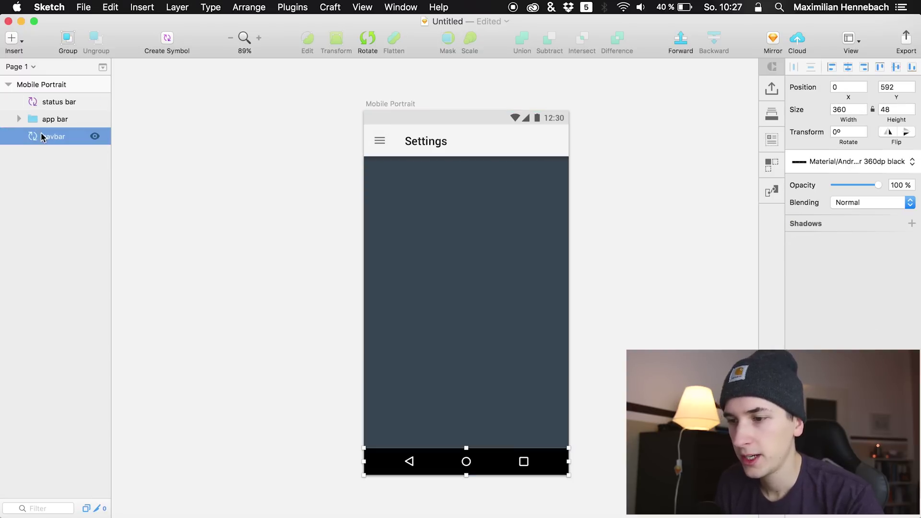
# Fill the app bar bg layer inside the app bar group with the dark blue-grey sampled from the artboard background.
pyautogui.click(54, 122)
pyautogui.click(20, 120)
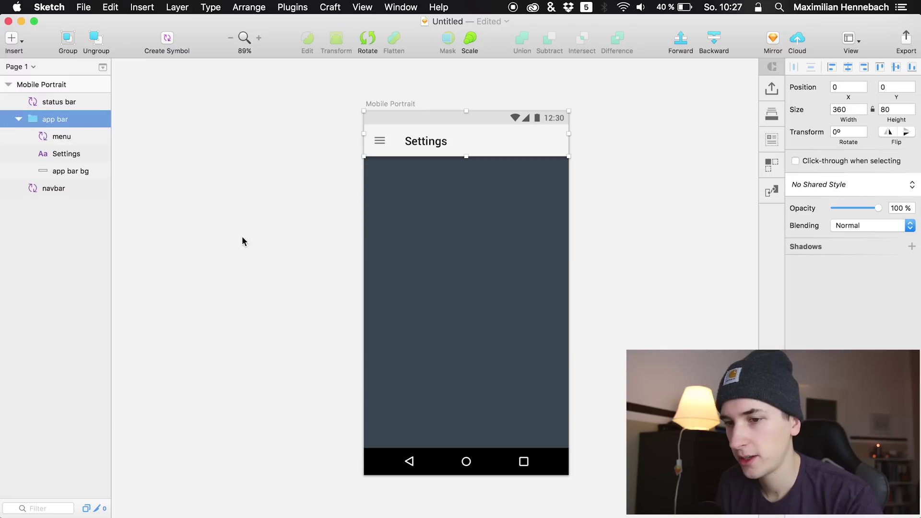
pyautogui.click(72, 171)
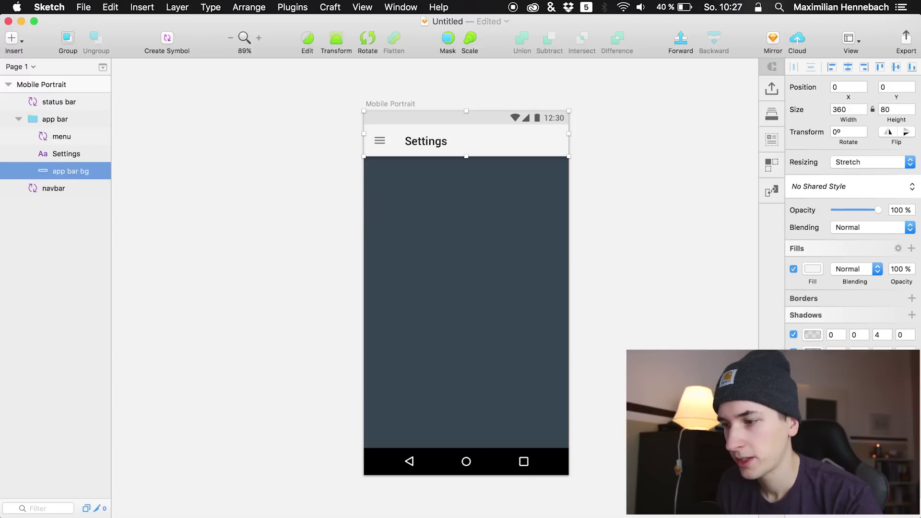
pyautogui.click(812, 269)
pyautogui.hotkey('ctrl', 'c')
pyautogui.click(491, 309)
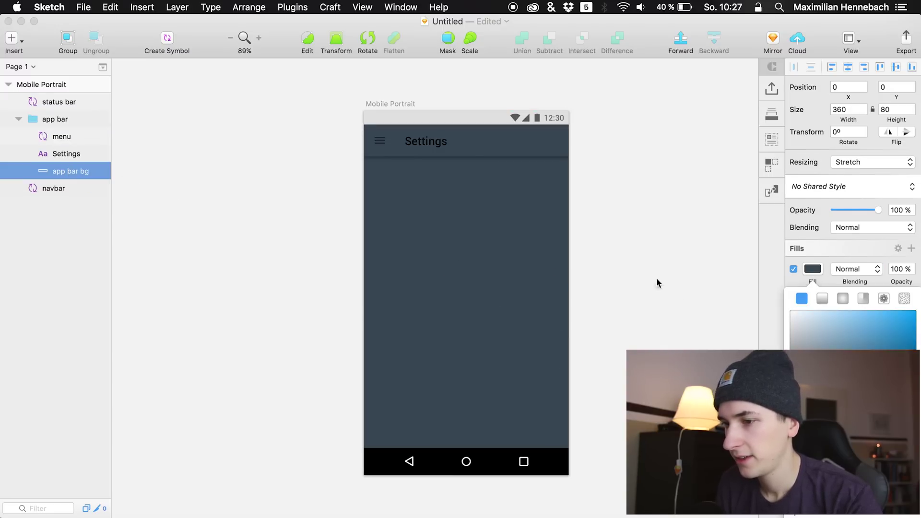
# Disable the shadow on the app bar bg layer and change the Settings title's text color to white.
pyautogui.click(811, 268)
pyautogui.click(793, 334)
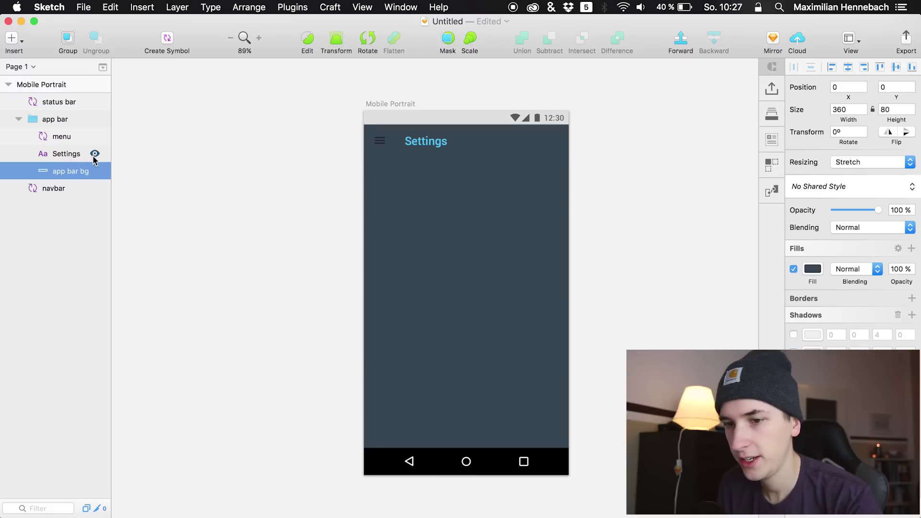
pyautogui.click(84, 154)
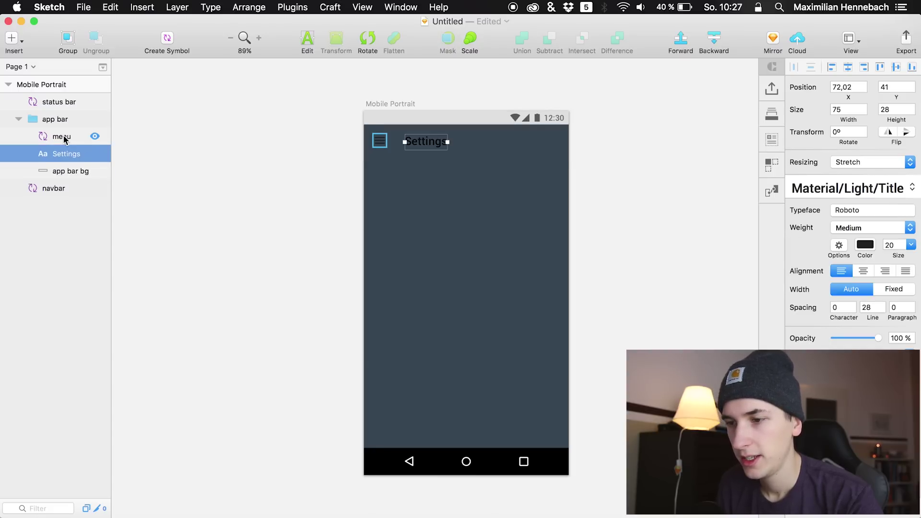
pyautogui.click(62, 138)
pyautogui.keyDown('shift'); pyautogui.click(69, 155); pyautogui.keyUp('shift')
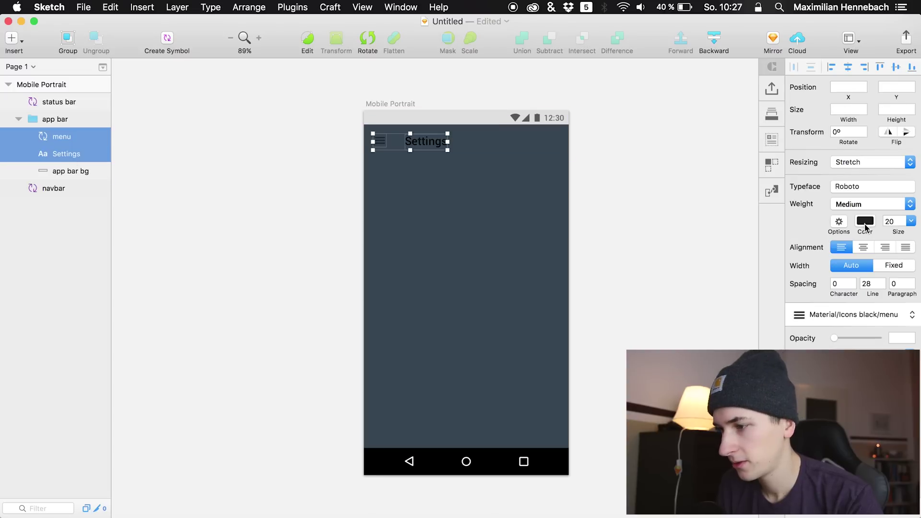
pyautogui.click(867, 221)
pyautogui.moveTo(799, 283); pyautogui.dragTo(680, 197)
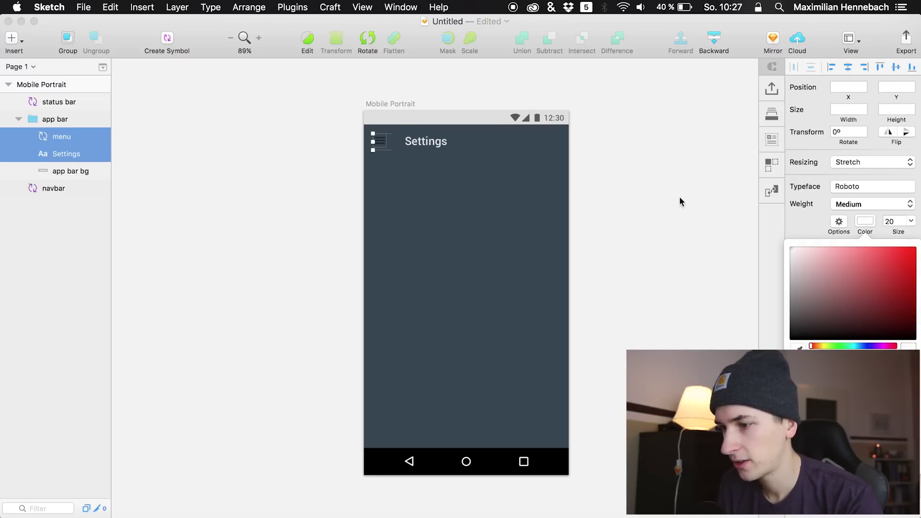
pyautogui.click(865, 220)
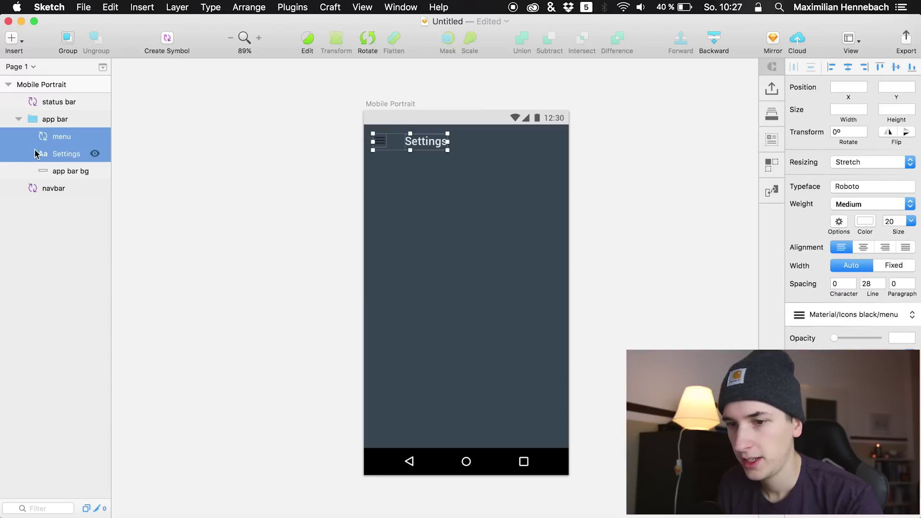
pyautogui.click(46, 171)
pyautogui.click(60, 136)
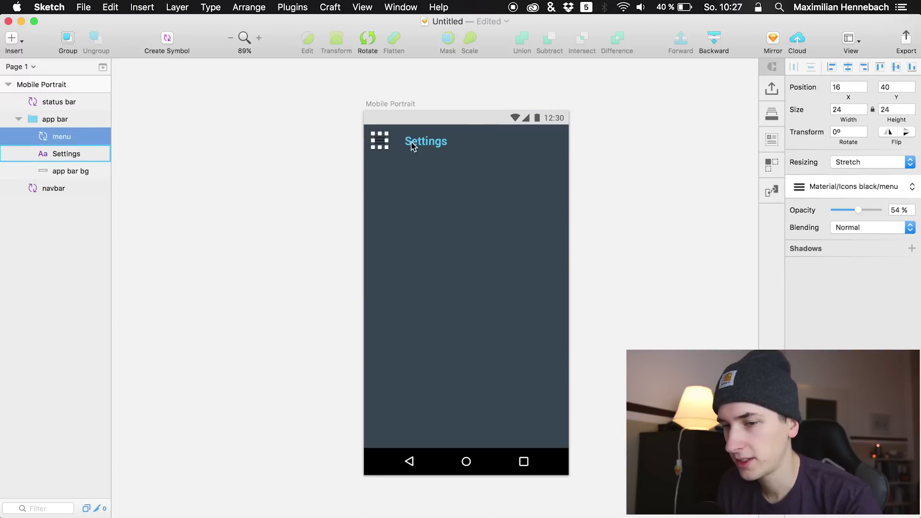
pyautogui.click(810, 191)
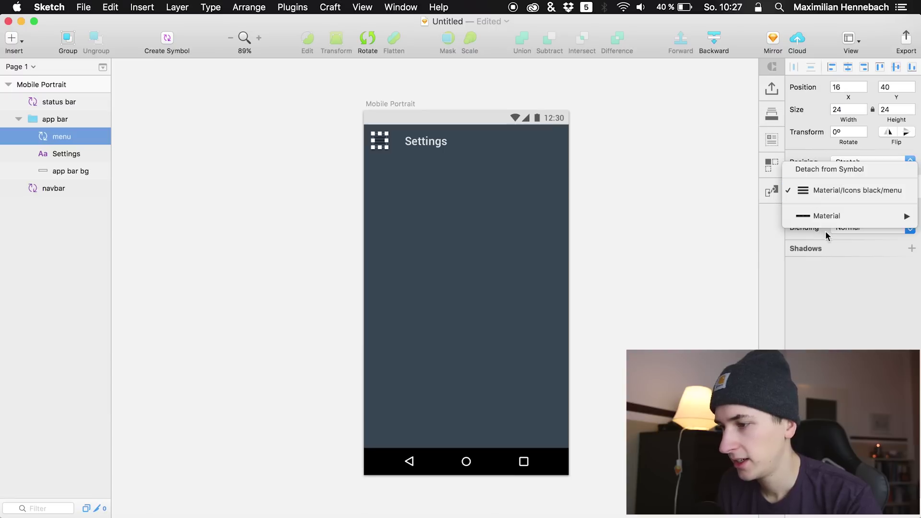
pyautogui.click(822, 169)
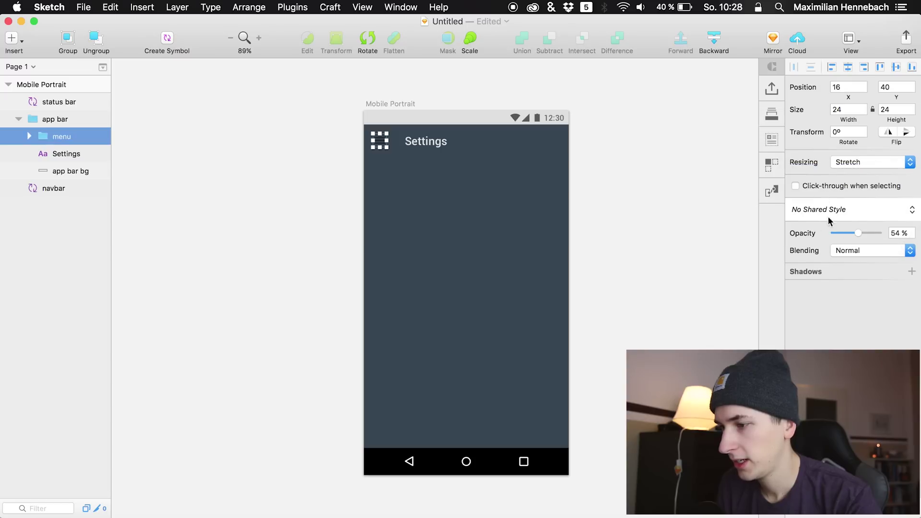
pyautogui.press('super+z')
pyautogui.doubleClick(47, 139)
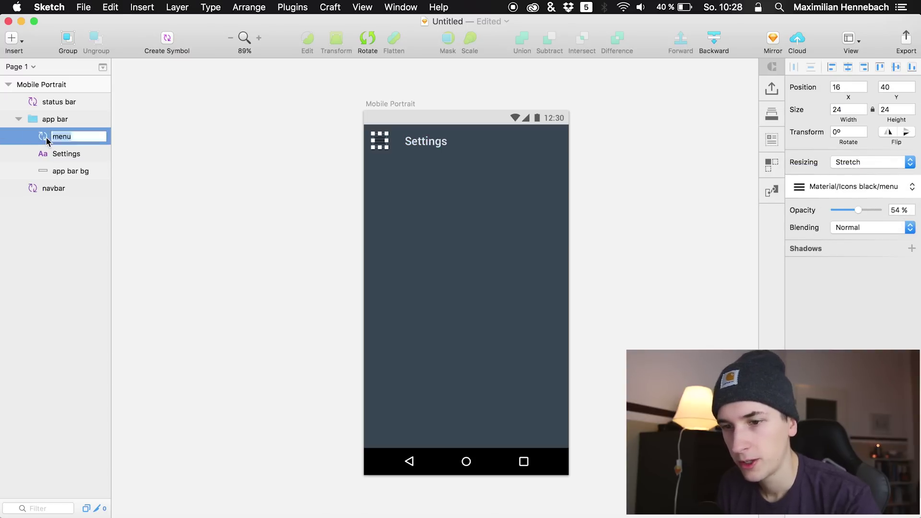
pyautogui.press('Return')
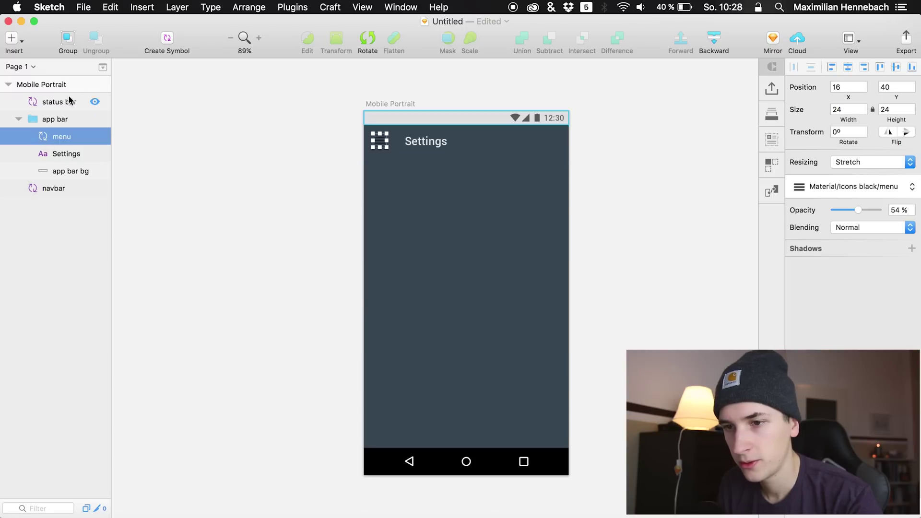
# Detach the app bar's menu icon from its symbol and select the Shape layer inside the resulting group.
pyautogui.click(849, 184)
pyautogui.click(830, 167)
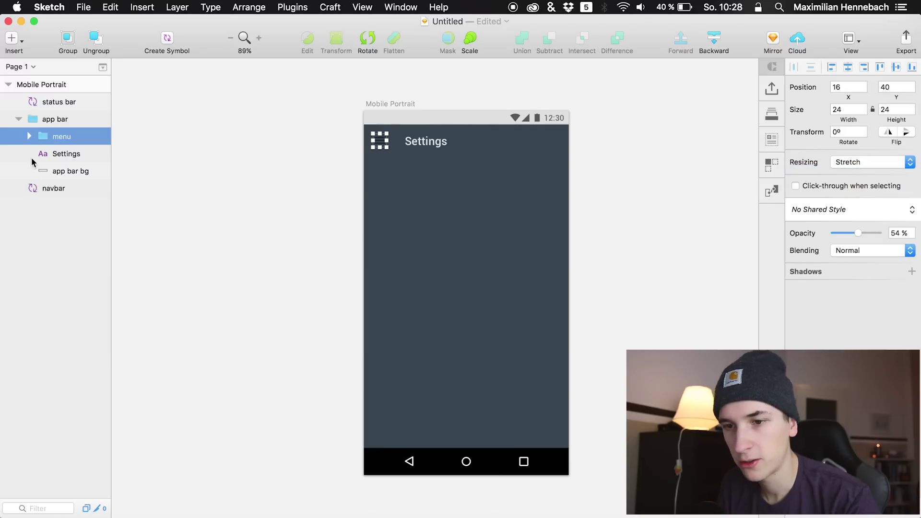
pyautogui.click(30, 137)
pyautogui.click(53, 157)
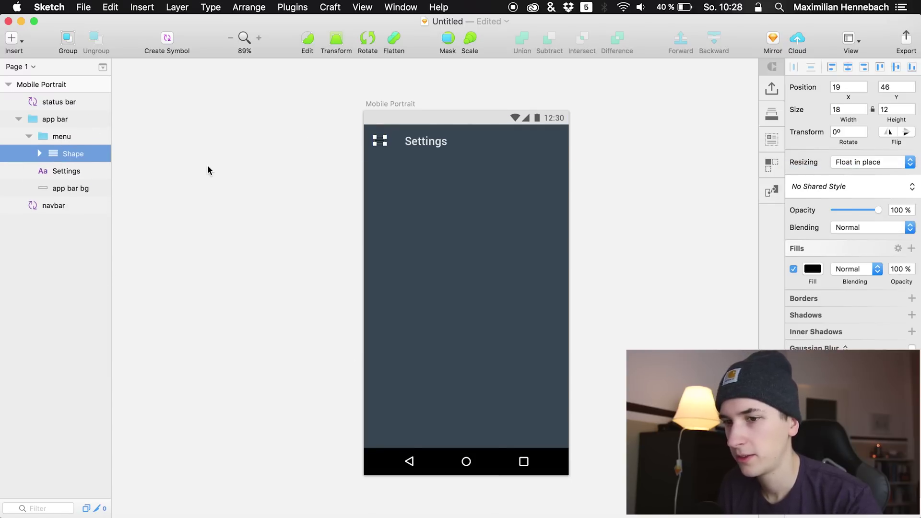
# Ungroup the menu folder in the app bar and fill its Shape layer with white.
pyautogui.click(22, 133)
pyautogui.press('super+shift+g')
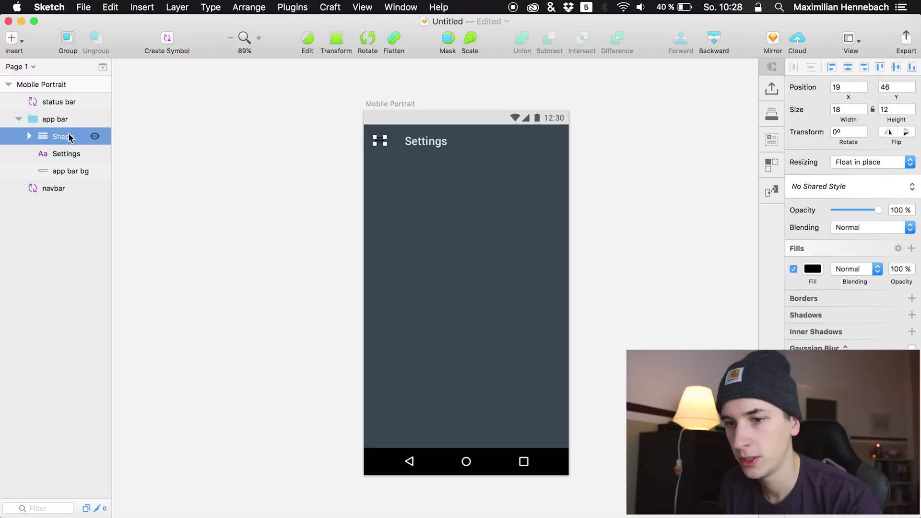
pyautogui.click(812, 269)
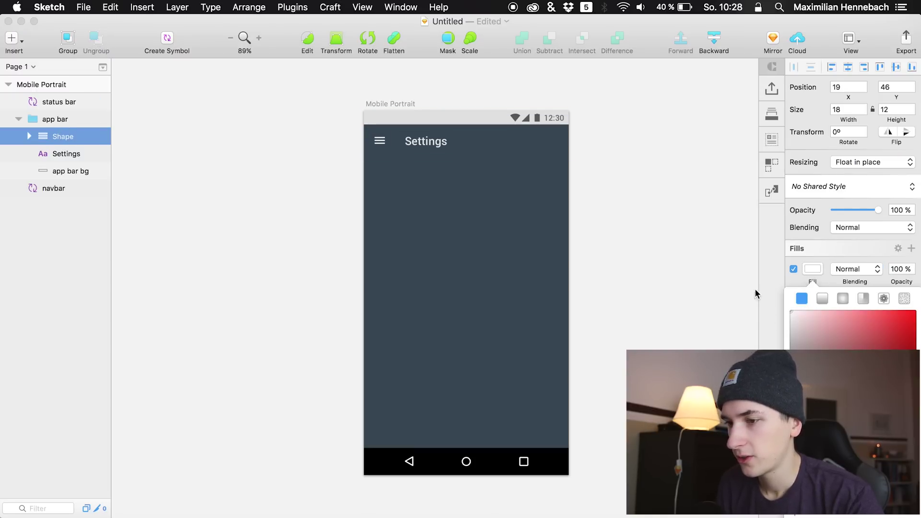
# Try setting the status bar symbol's content override to None.
pyautogui.click(60, 103)
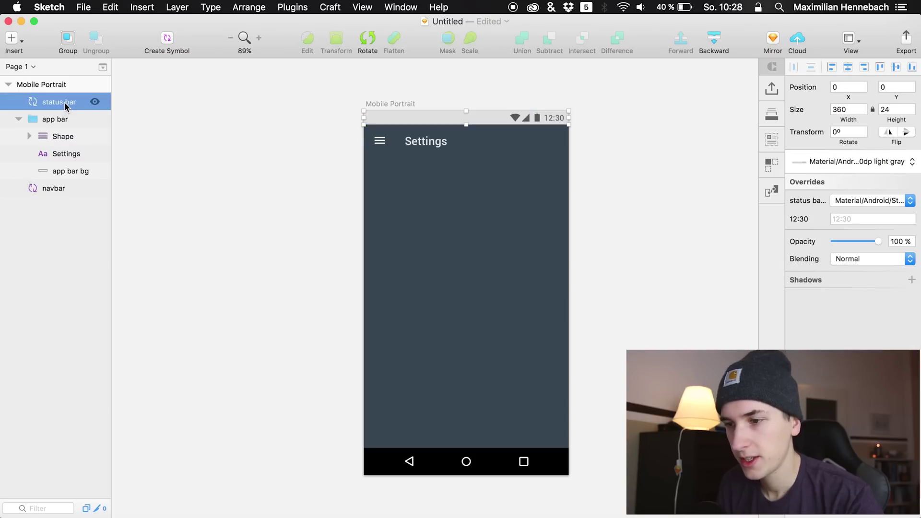
pyautogui.click(852, 202)
pyautogui.click(799, 180)
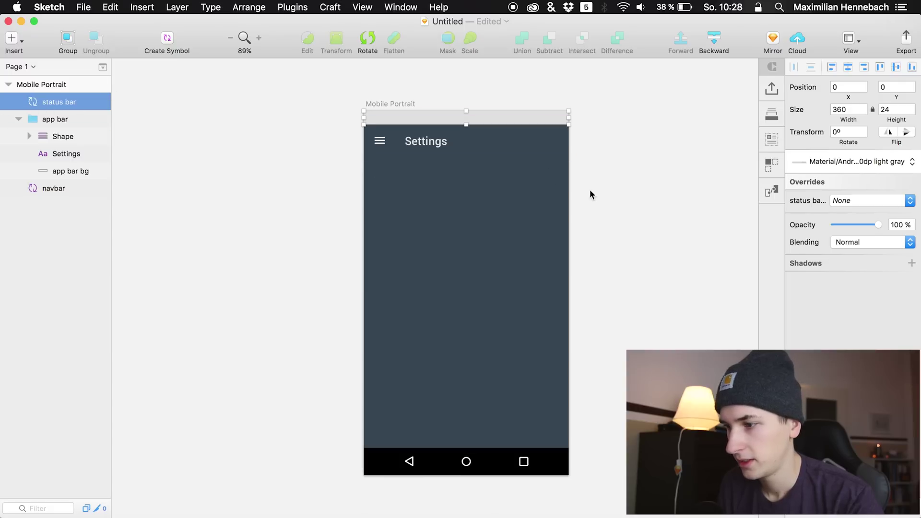
# Detach the status bar from its symbol and expand the resulting group in the layer list.
pyautogui.click(816, 168)
pyautogui.click(805, 143)
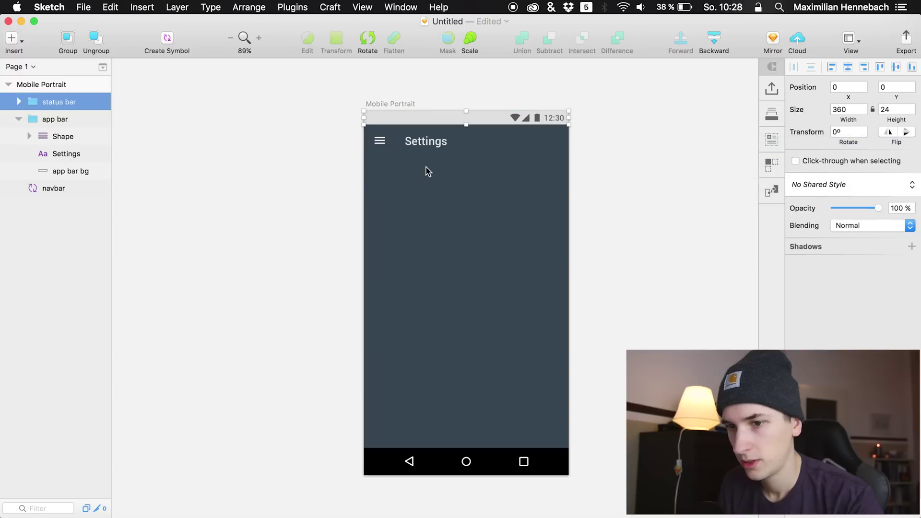
pyautogui.click(15, 101)
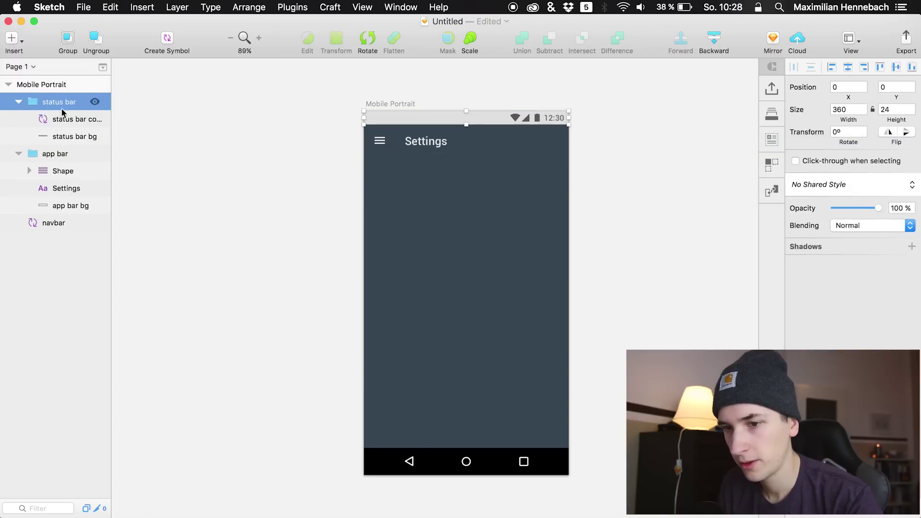
# Fill the status bar bg layer with the dark blue-grey #384652 sampled from the artboard background.
pyautogui.click(72, 121)
pyautogui.click(65, 136)
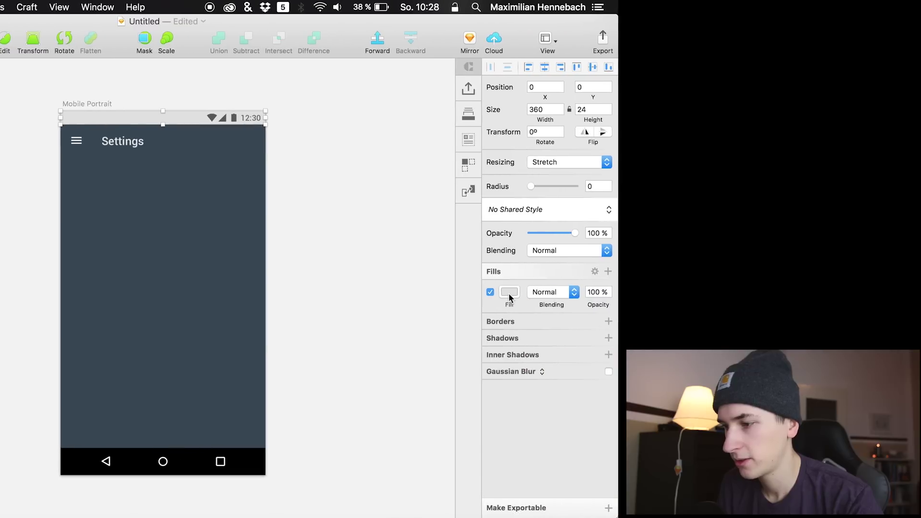
pyautogui.click(813, 292)
pyautogui.moveTo(802, 339); pyautogui.dragTo(745, 307)
pyautogui.click(497, 400)
pyautogui.click(494, 434)
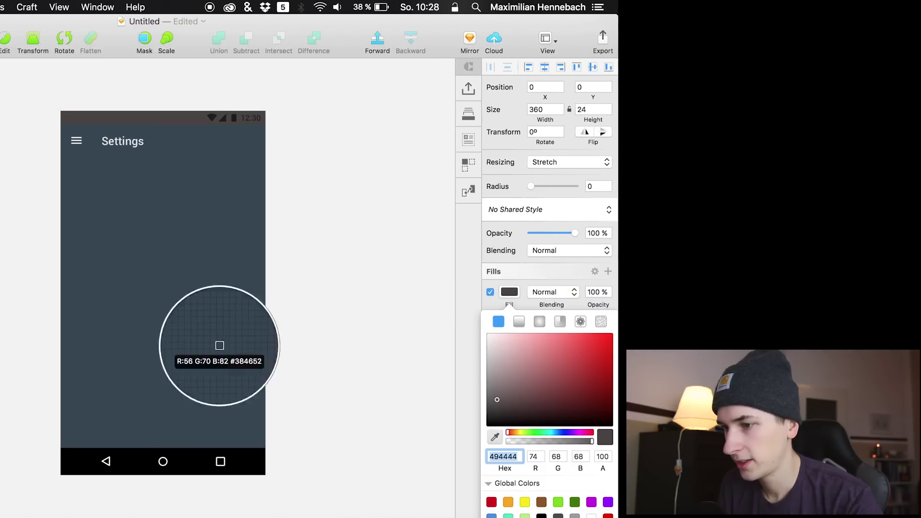
pyautogui.click(124, 298)
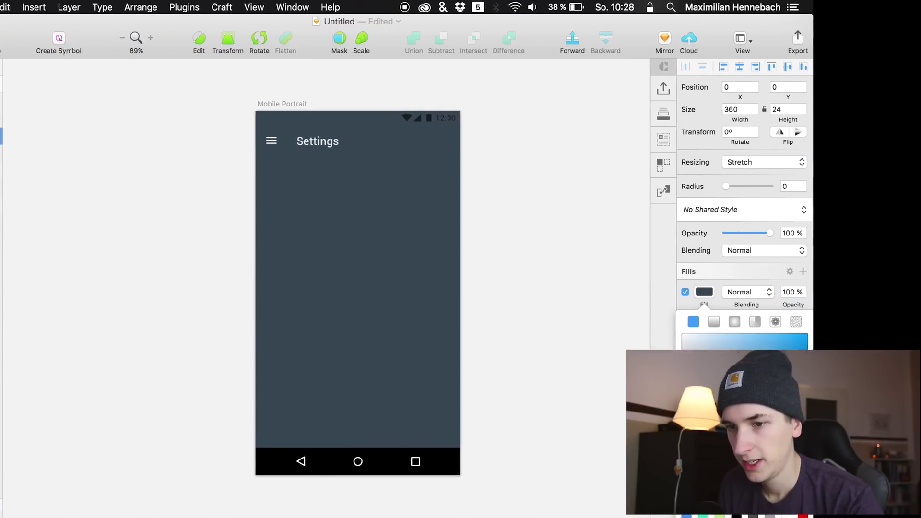
# Detach the status bar content from its symbol and expand its wifi, cellular, battery and time groups.
pyautogui.click(226, 118)
pyautogui.press('super+r')
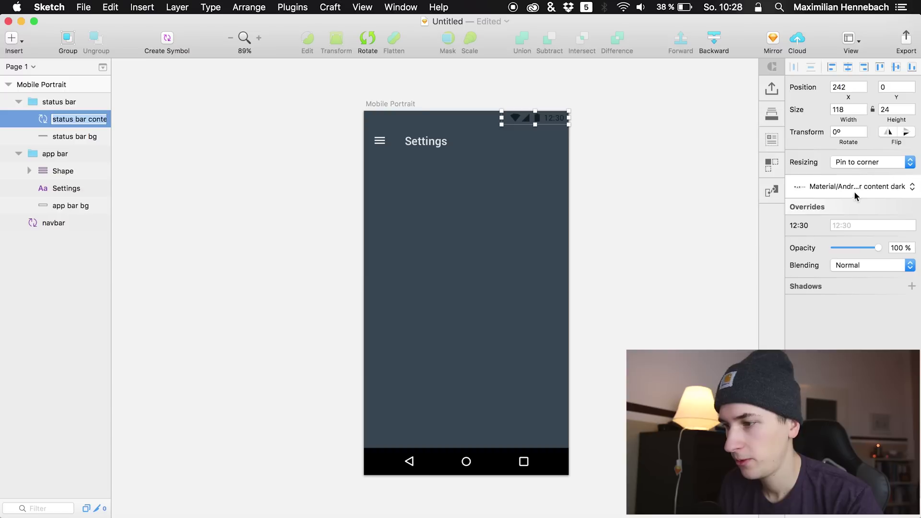
pyautogui.click(854, 188)
pyautogui.click(835, 168)
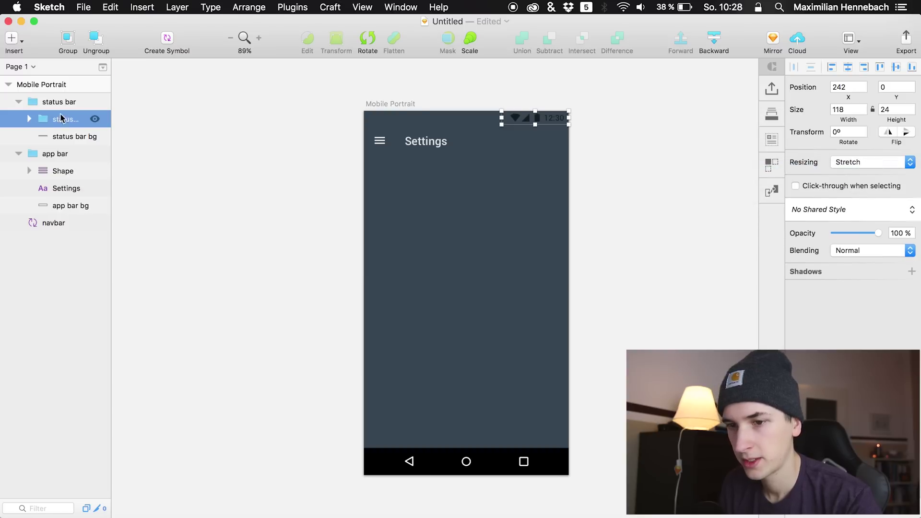
pyautogui.click(29, 119)
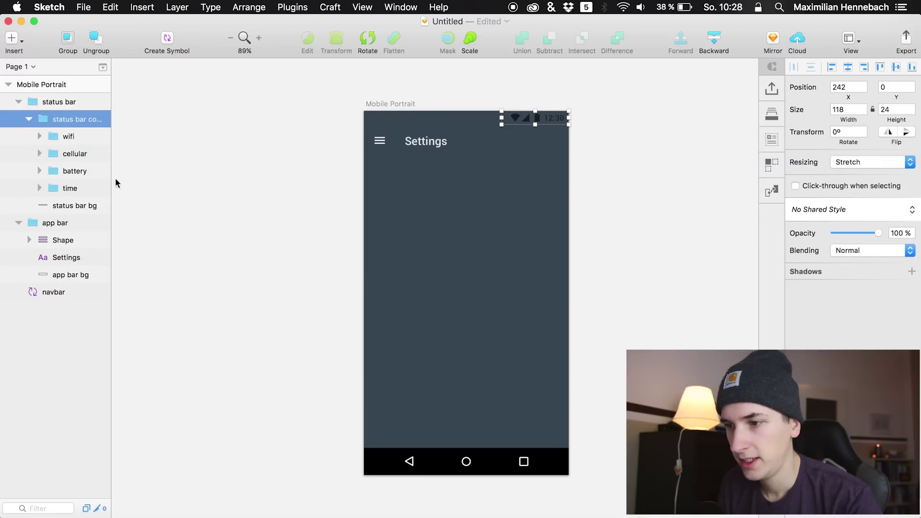
pyautogui.click(33, 189)
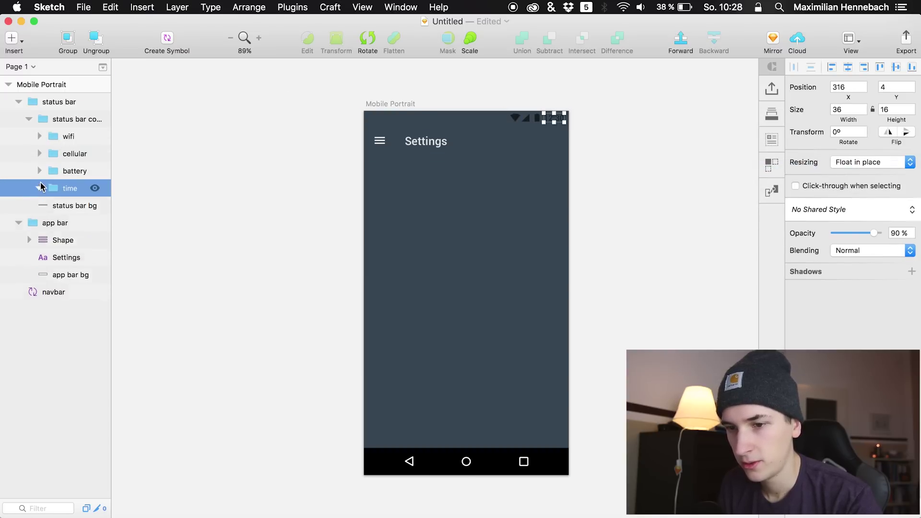
pyautogui.click(39, 188)
pyautogui.click(40, 171)
pyautogui.click(39, 154)
pyautogui.click(39, 137)
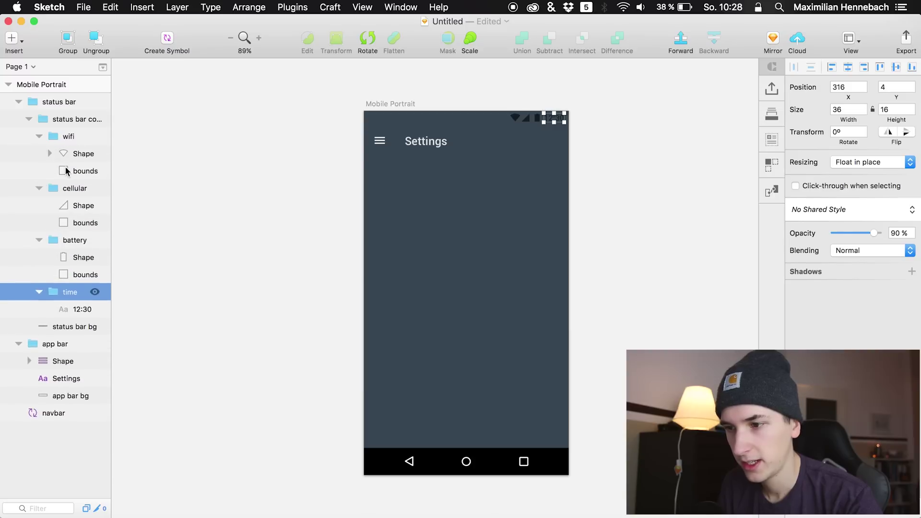
# Change the text color of the 12:30 time layer in the status bar to white.
pyautogui.click(596, 120)
pyautogui.scroll(10, 597, 120)
pyautogui.hscroll(-3, 280, 161)
pyautogui.scroll(-5, 280, 162)
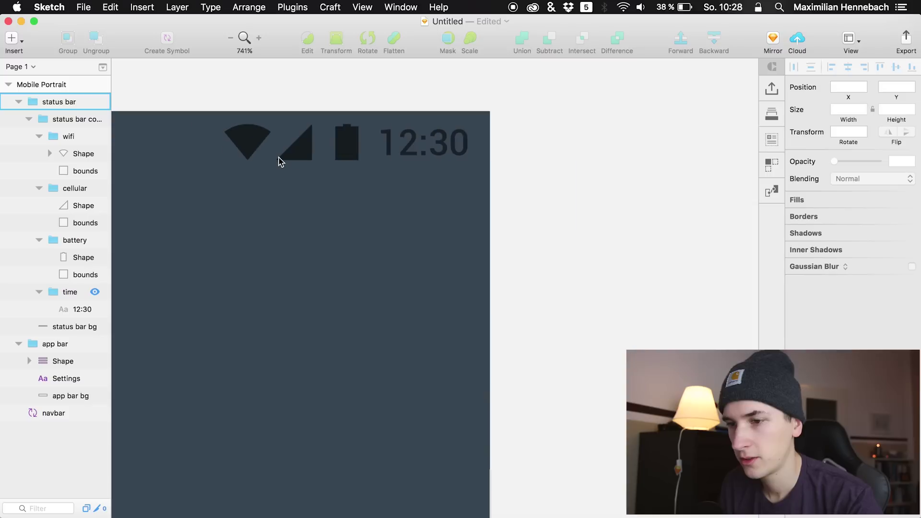
pyautogui.hscroll(-4, 278, 161)
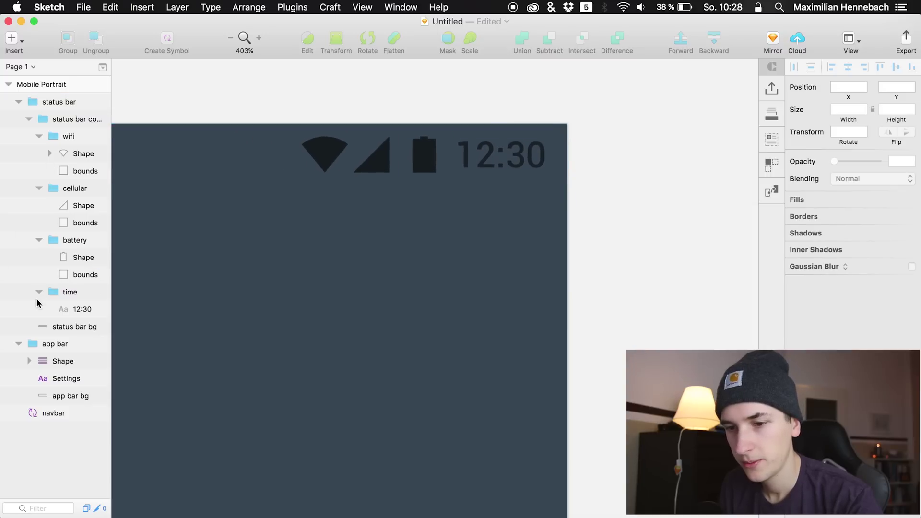
pyautogui.click(77, 309)
pyautogui.click(865, 244)
pyautogui.moveTo(833, 290); pyautogui.dragTo(714, 208)
pyautogui.click(424, 226)
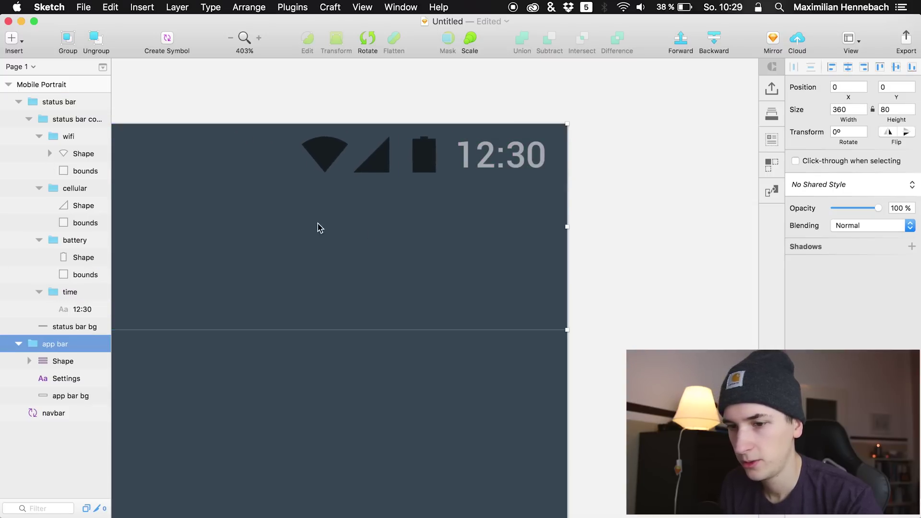
# Fill the Shape layers of the wifi, cellular and battery icons in the status bar with white, keeping 60% fill opacity.
pyautogui.click(423, 154)
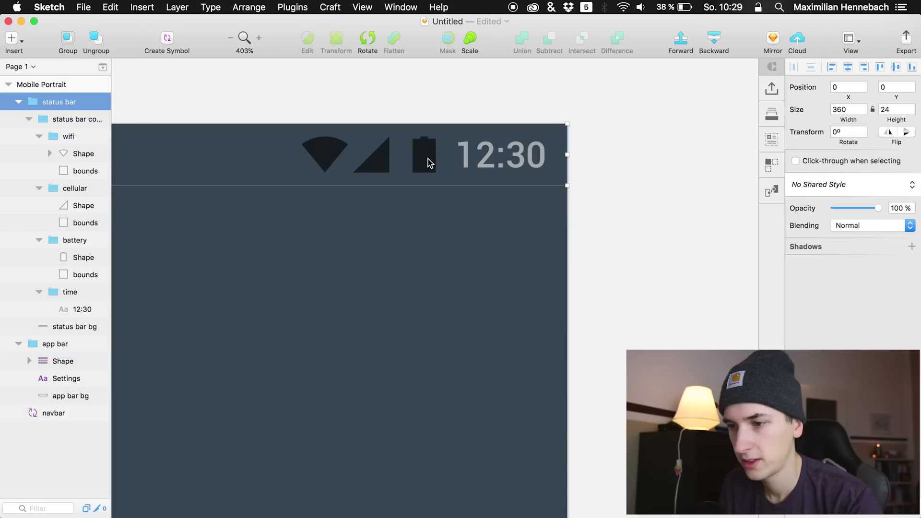
pyautogui.click(79, 154)
pyautogui.click(813, 269)
pyautogui.moveTo(826, 365); pyautogui.dragTo(741, 273)
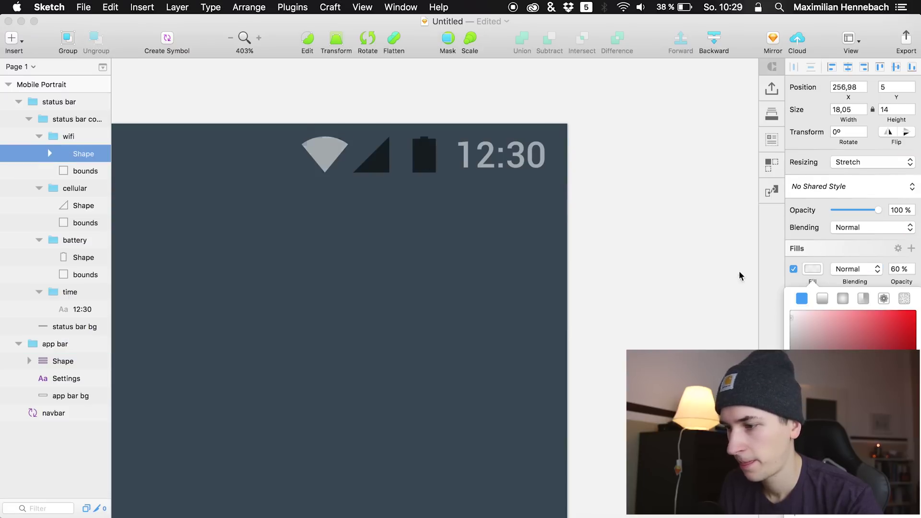
pyautogui.click(78, 205)
pyautogui.moveTo(825, 365); pyautogui.dragTo(692, 242)
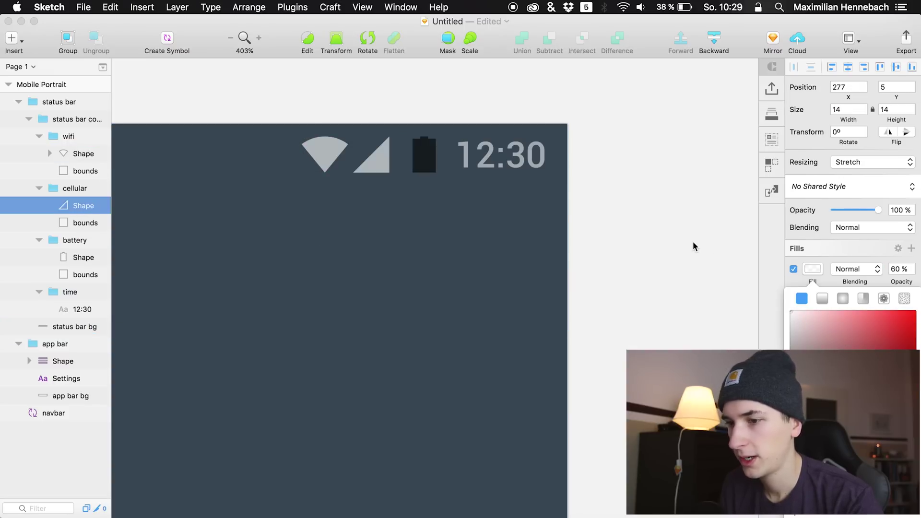
pyautogui.click(72, 257)
pyautogui.click(815, 273)
pyautogui.moveTo(816, 336); pyautogui.dragTo(704, 223)
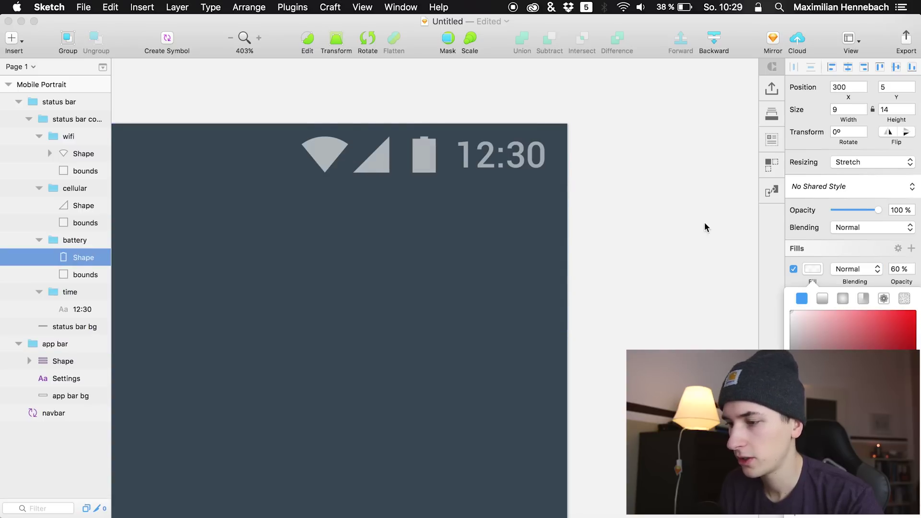
pyautogui.click(694, 223)
# Change the app bar title text from Settings to "Onboarding".
pyautogui.scroll(-3, 349, 185)
pyautogui.scroll(-5, 349, 185)
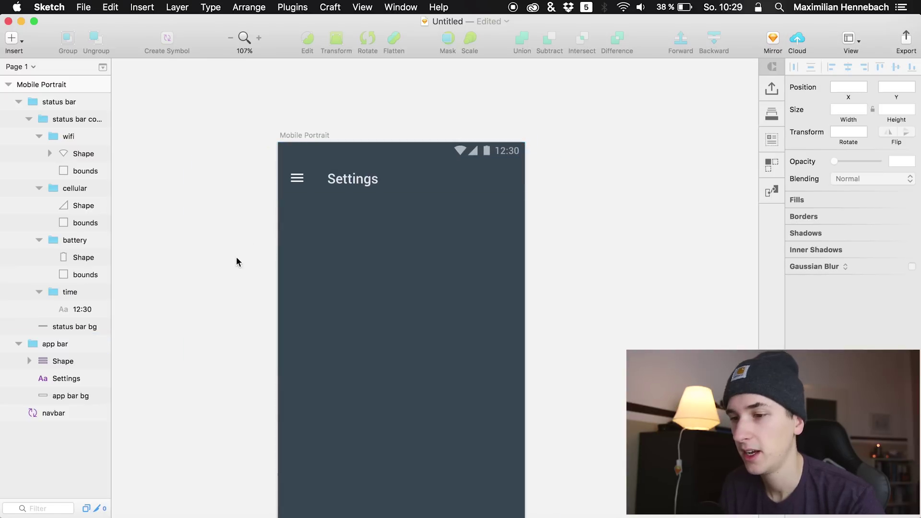
pyautogui.click(360, 184)
pyautogui.doubleClick(360, 185)
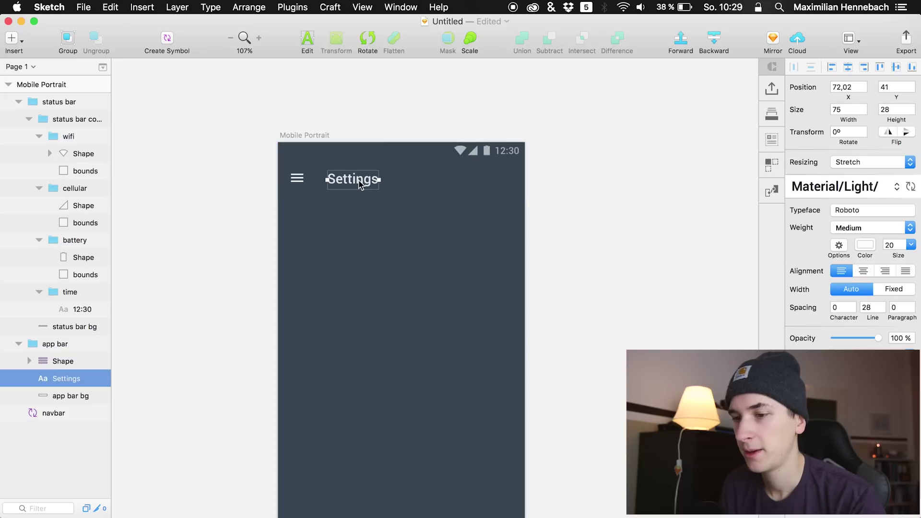
pyautogui.doubleClick(358, 182)
pyautogui.write('Onboarding')
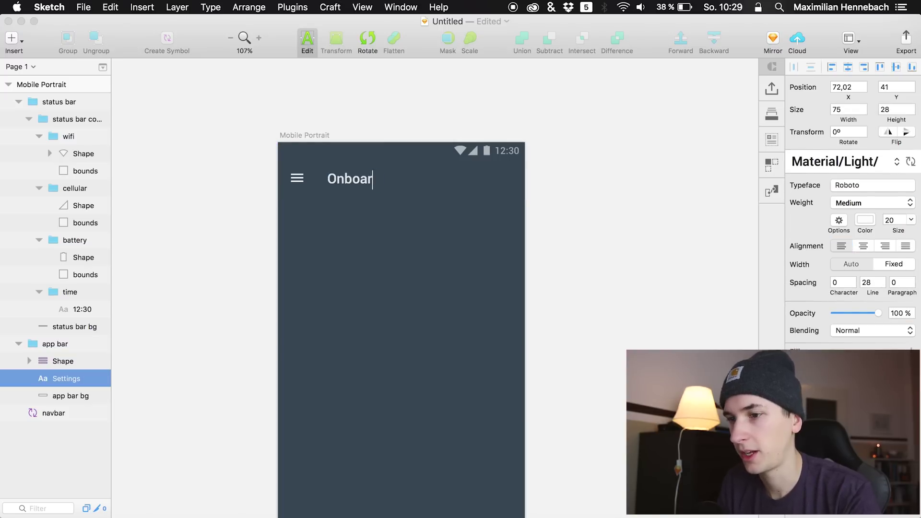
pyautogui.press('Escape')
pyautogui.click(206, 238)
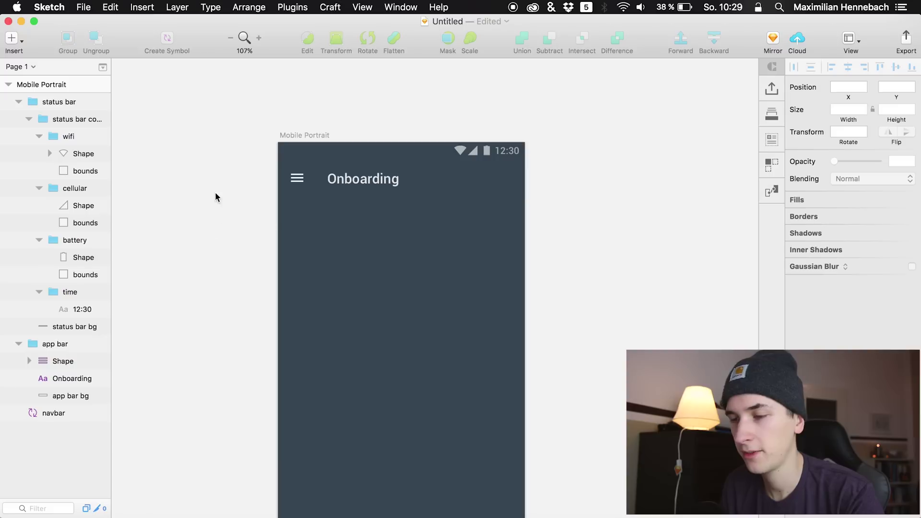
# Darken the fill of the status bar bg layer to a deeper blue-grey than the app bar.
pyautogui.click(86, 326)
pyautogui.click(813, 292)
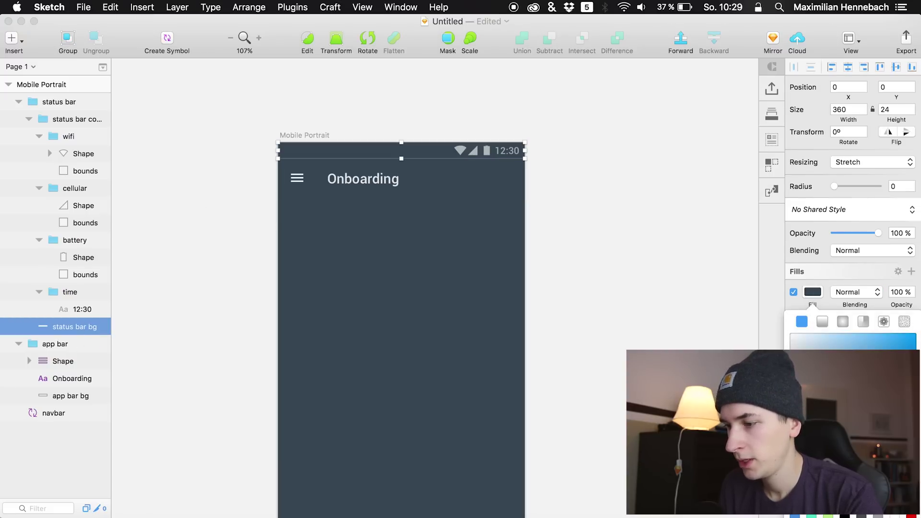
pyautogui.moveTo(845, 379); pyautogui.dragTo(847, 399)
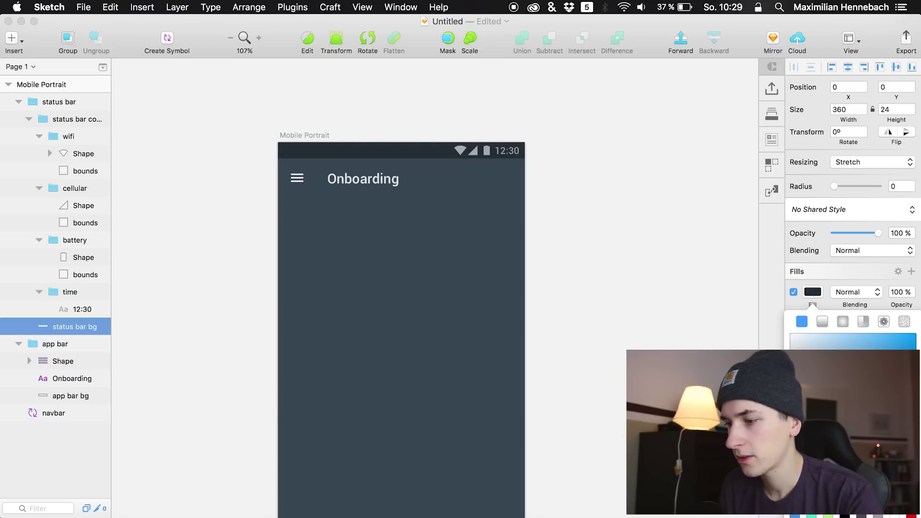
pyautogui.click(638, 327)
pyautogui.press('super+minus')
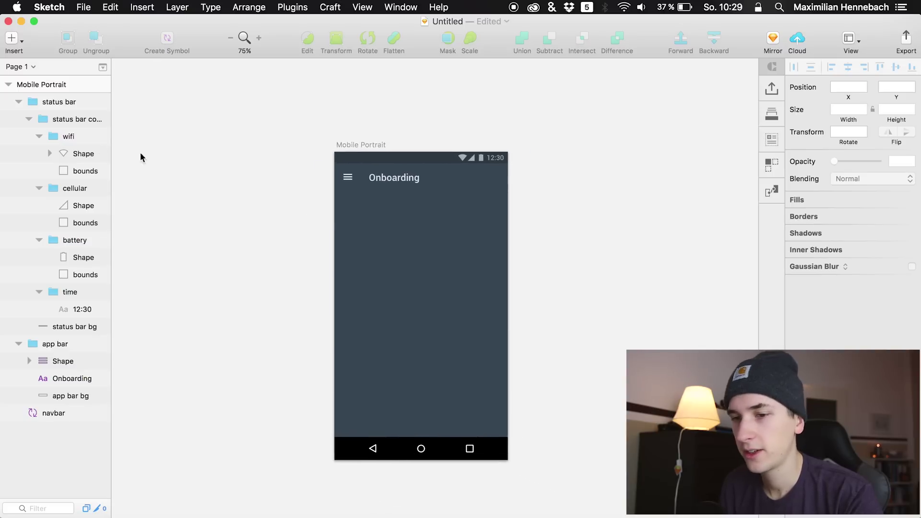
pyautogui.click(19, 101)
pyautogui.click(55, 103)
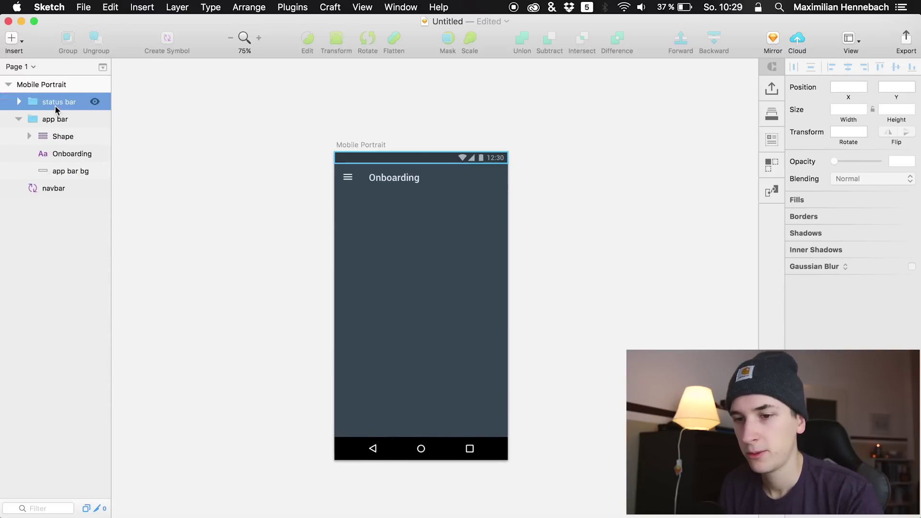
pyautogui.keyDown('shift'); pyautogui.click(54, 188); pyautogui.keyUp('shift')
pyautogui.keyDown('ctrl'); pyautogui.click(37, 118); pyautogui.keyUp('ctrl')
pyautogui.press('super+g')
pyautogui.click(19, 119)
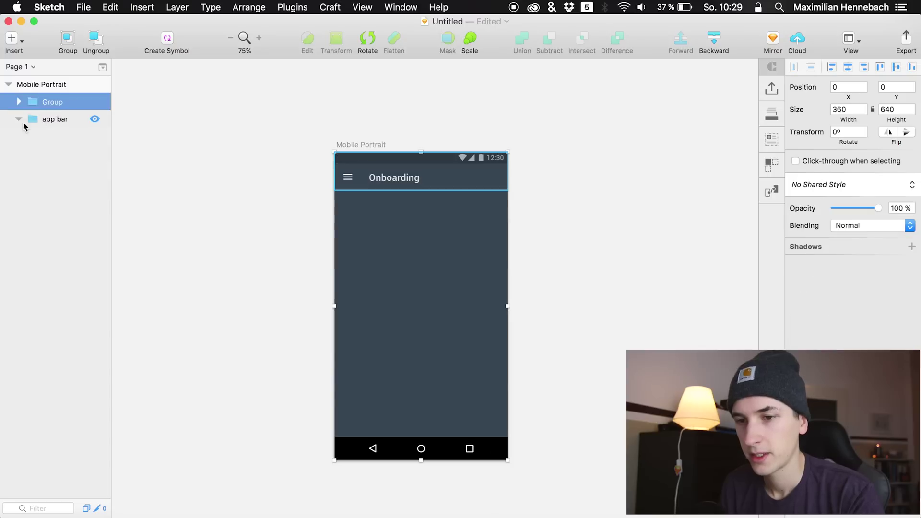
pyautogui.press('super+z')
pyautogui.press('super+z')
pyautogui.press('super+z')
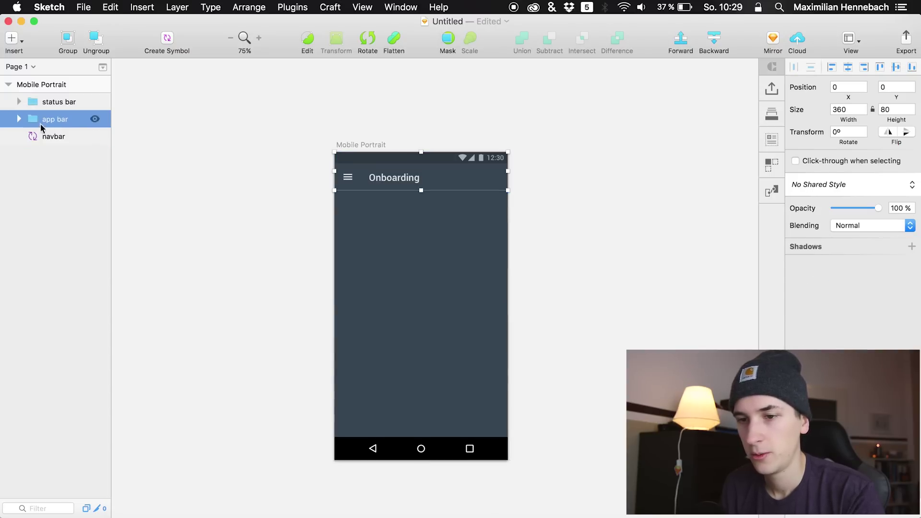
# Group the status bar and app bar layers and name the group "top menu".
pyautogui.click(51, 160)
pyautogui.click(53, 137)
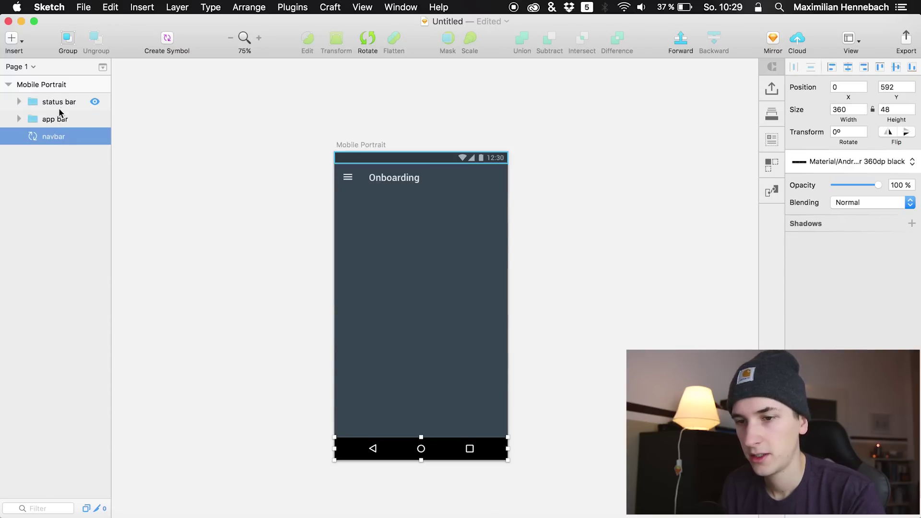
pyautogui.click(58, 116)
pyautogui.keyDown('shift'); pyautogui.click(57, 106); pyautogui.keyUp('shift')
pyautogui.press('super+g')
pyautogui.doubleClick(56, 108)
pyautogui.write('top menu')
pyautogui.press('Return')
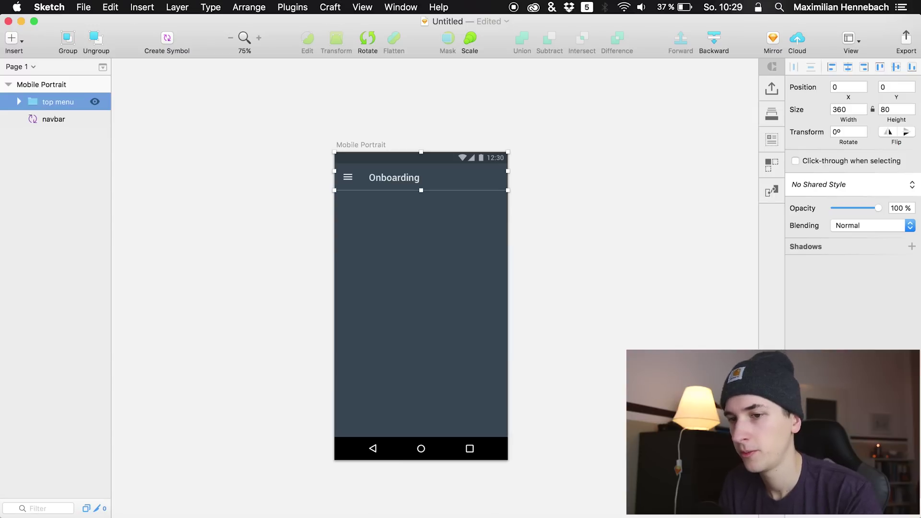
pyautogui.click(43, 120)
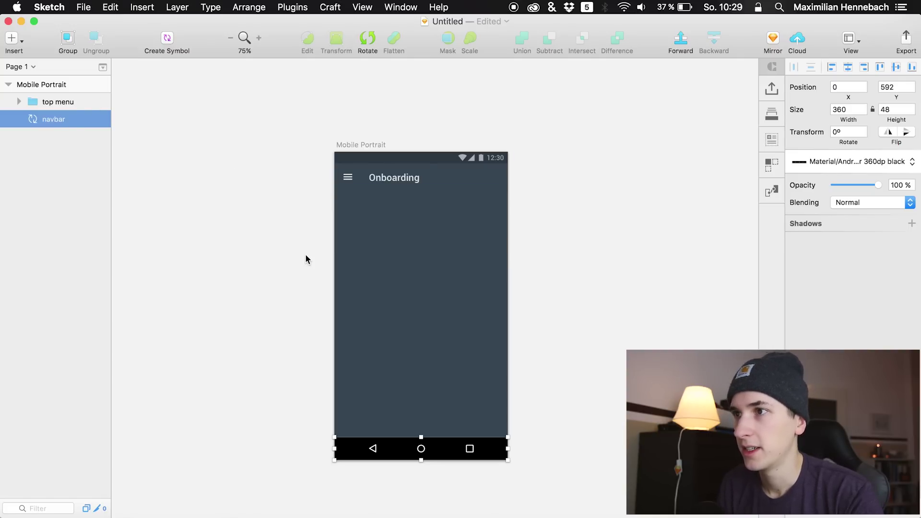
pyautogui.click(53, 186)
pyautogui.click(51, 115)
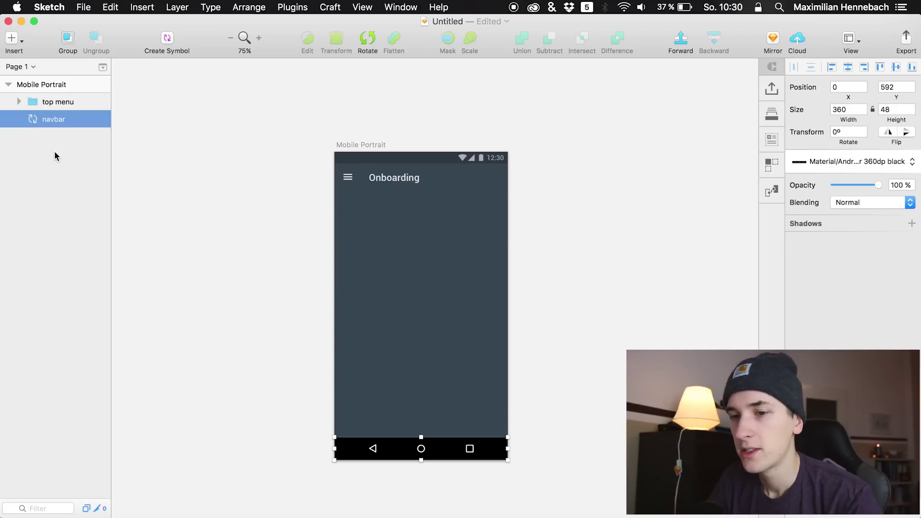
# Draw a rounded rectangle below the app bar as a card and adjust it to about 259 by 384, horizontally centred on the artboard.
pyautogui.click(55, 103)
pyautogui.press('r')
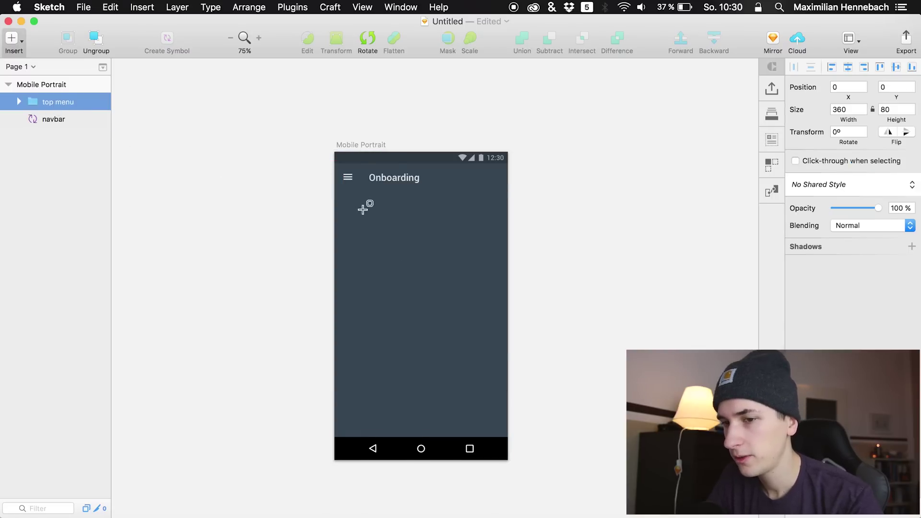
pyautogui.moveTo(363, 209)
pyautogui.mouseDown()
pyautogui.moveTo(500, 387)
pyautogui.moveTo(513, 417)
pyautogui.moveTo(507, 423)
pyautogui.mouseUp()
pyautogui.moveTo(454, 362); pyautogui.dragTo(439, 353)
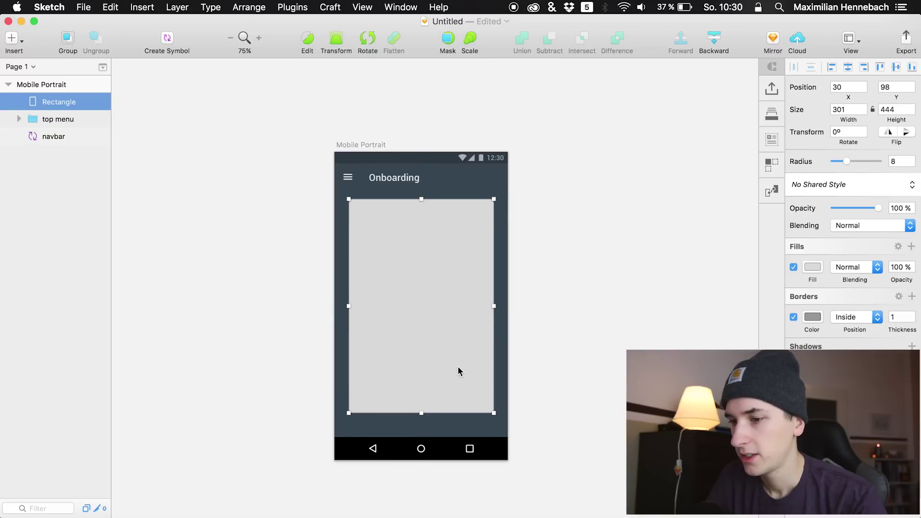
pyautogui.press('Up')
pyautogui.press('Up')
pyautogui.press('Up')
pyautogui.press('Up')
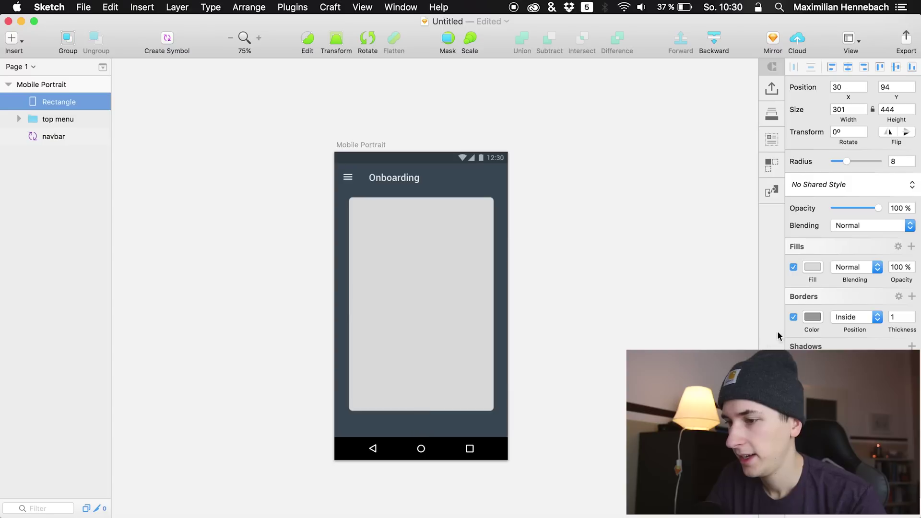
pyautogui.moveTo(493, 411); pyautogui.dragTo(474, 382)
pyautogui.moveTo(417, 322); pyautogui.dragTo(435, 321)
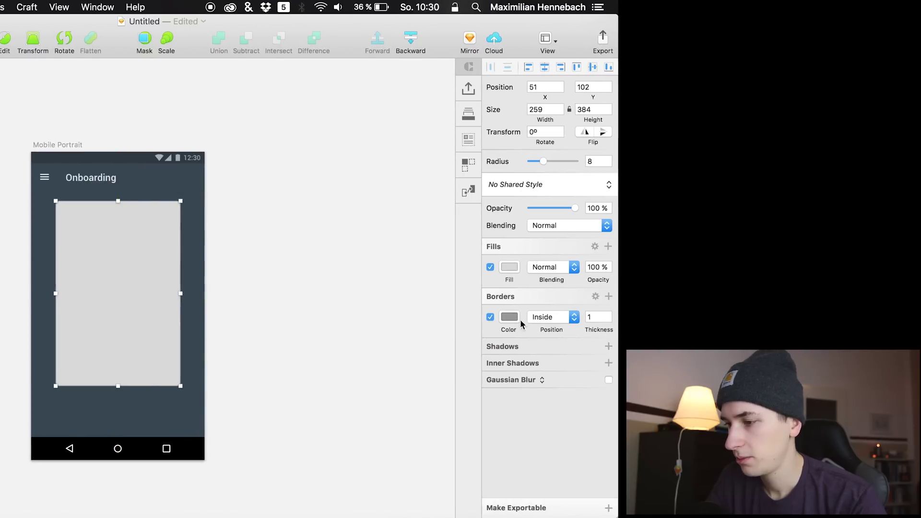
# Remove the card rectangle's border and fill it with #4A5D6E, a lighter shade of the blue-grey sampled from the artboard background.
pyautogui.click(490, 317)
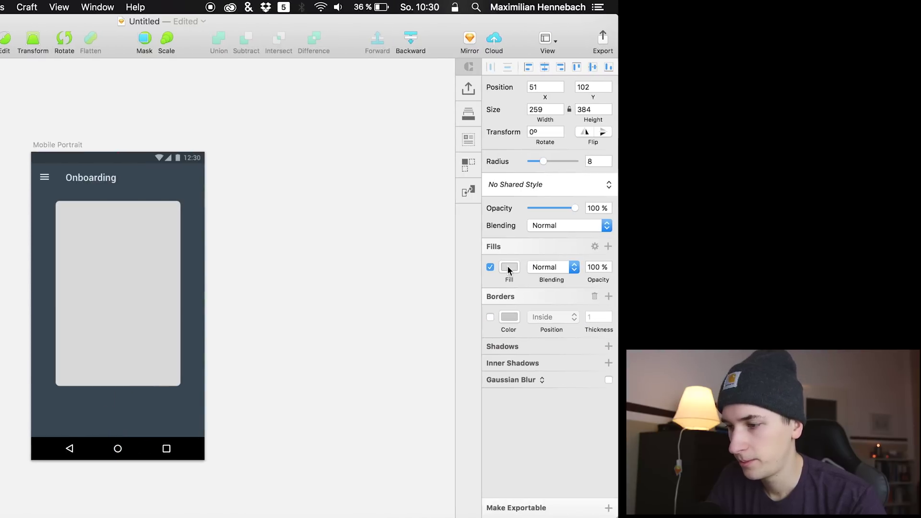
pyautogui.click(509, 269)
pyautogui.write('EBEBEB')
pyautogui.press('Return')
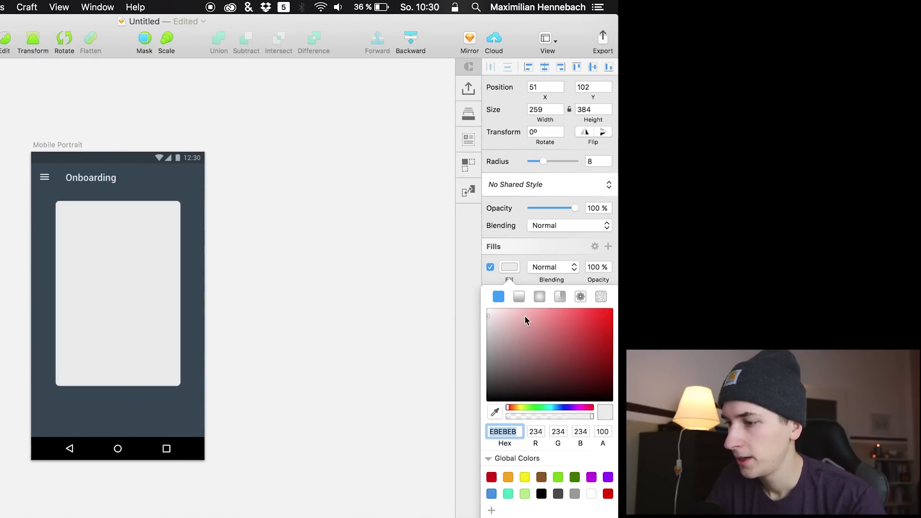
pyautogui.click(495, 412)
pyautogui.click(172, 416)
pyautogui.moveTo(522, 358); pyautogui.dragTo(528, 365)
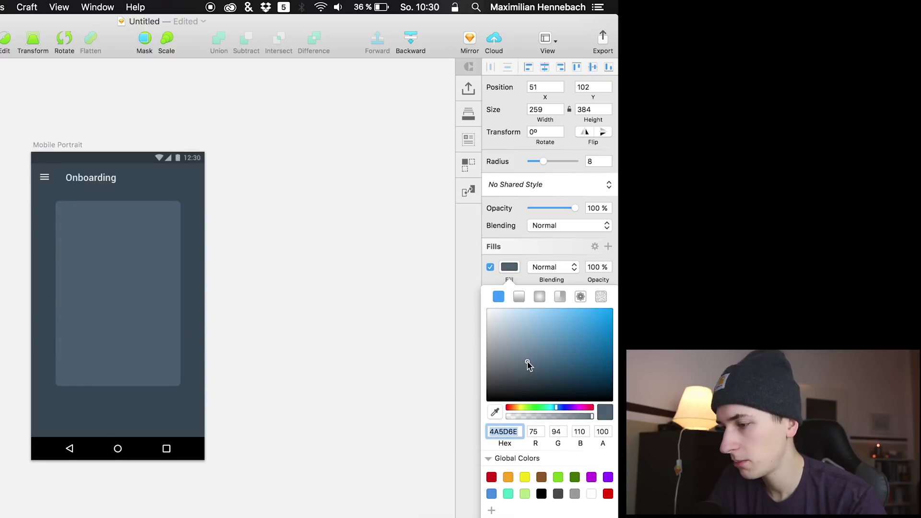
pyautogui.click(35, 189)
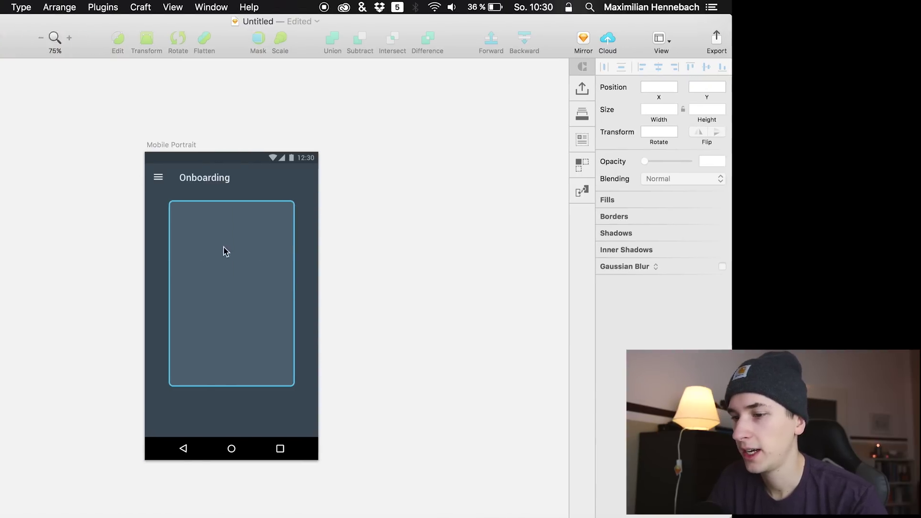
pyautogui.click(112, 251)
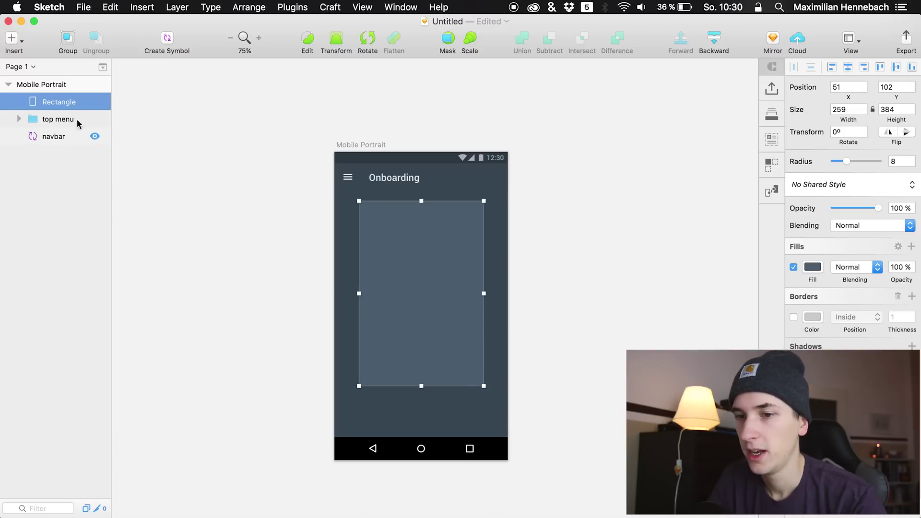
pyautogui.click(46, 119)
pyautogui.click(53, 103)
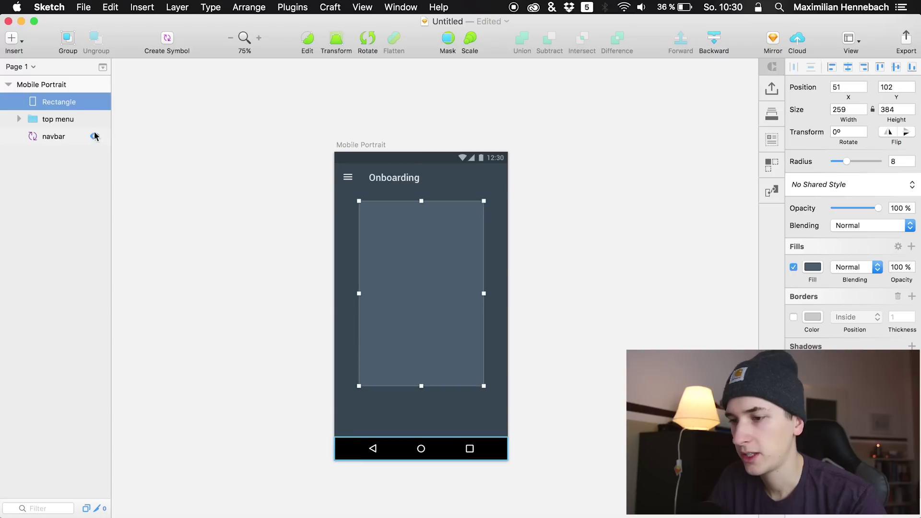
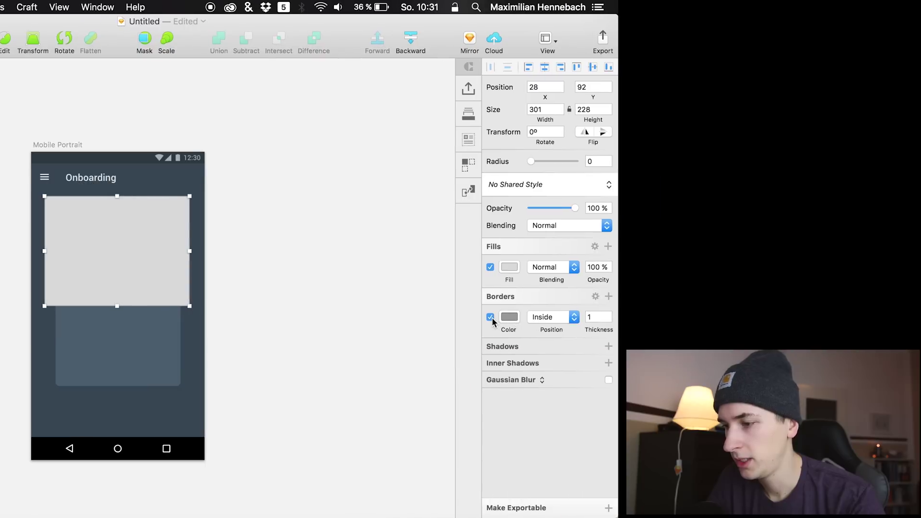
# Fill the rectangle overlapping the upper part of the card with a light green.
pyautogui.click(814, 268)
pyautogui.moveTo(532, 363); pyautogui.dragTo(546, 334)
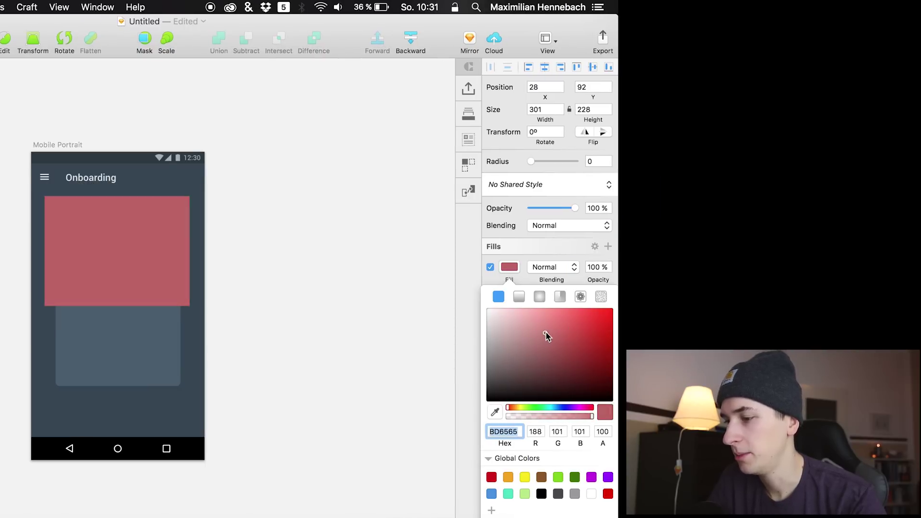
pyautogui.moveTo(556, 410); pyautogui.dragTo(529, 412)
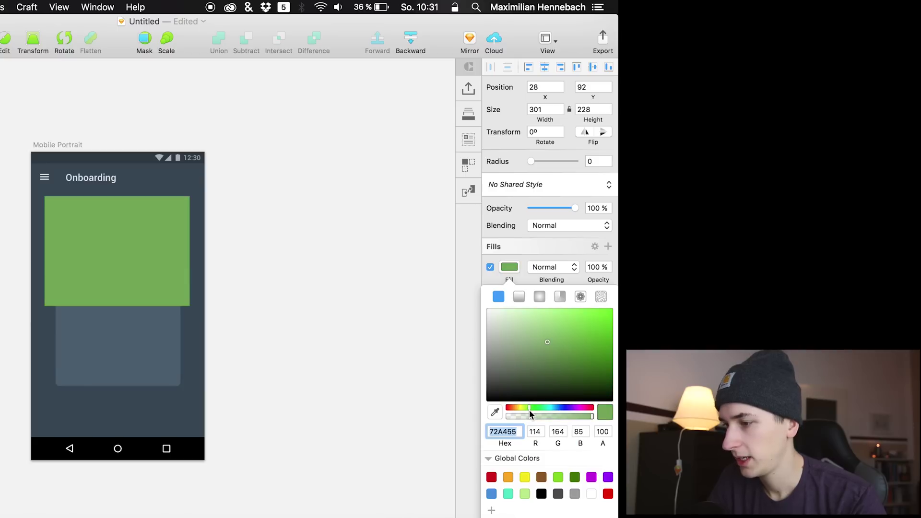
pyautogui.click(545, 331)
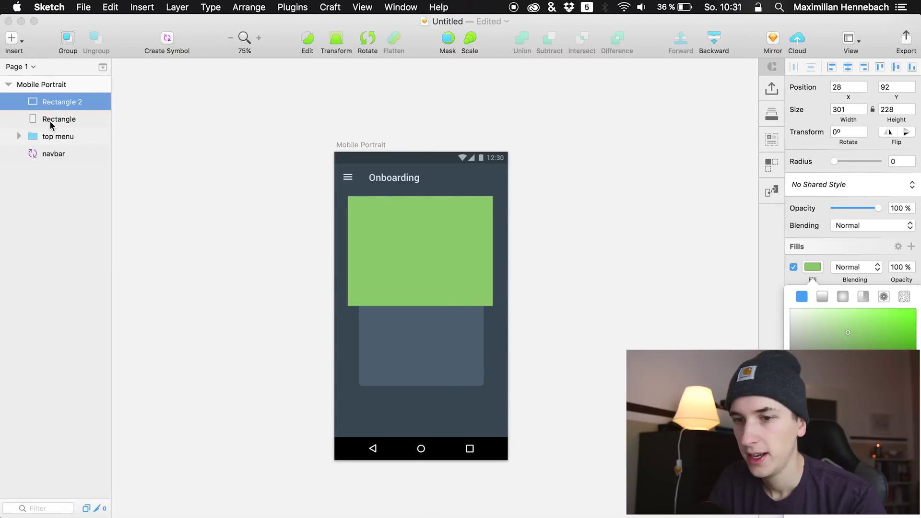
# Turn the card rectangle into a mask that clips the green rectangle above it.
pyautogui.rightClick(50, 120)
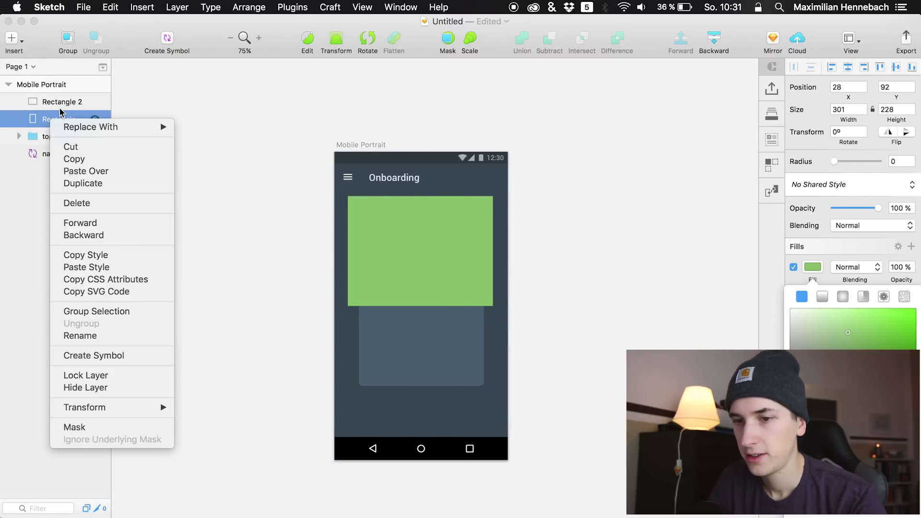
pyautogui.click(382, 268)
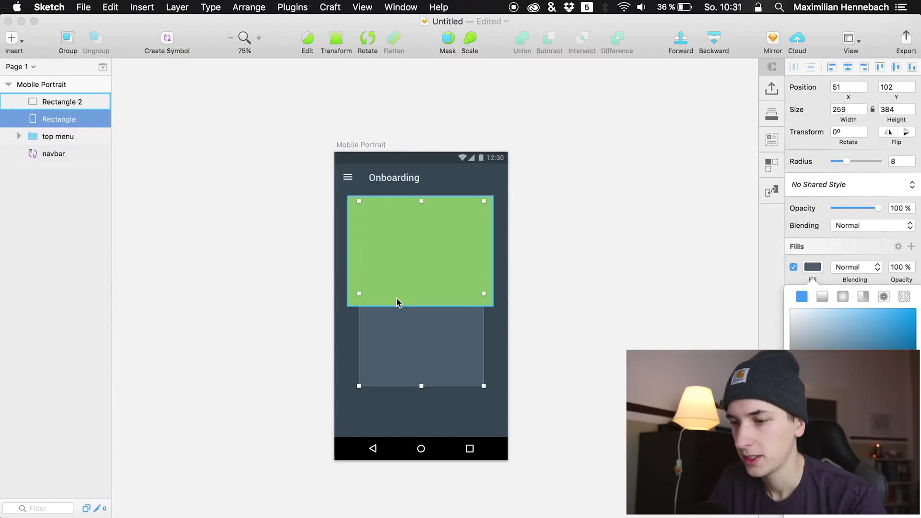
pyautogui.click(353, 259)
pyautogui.click(364, 309)
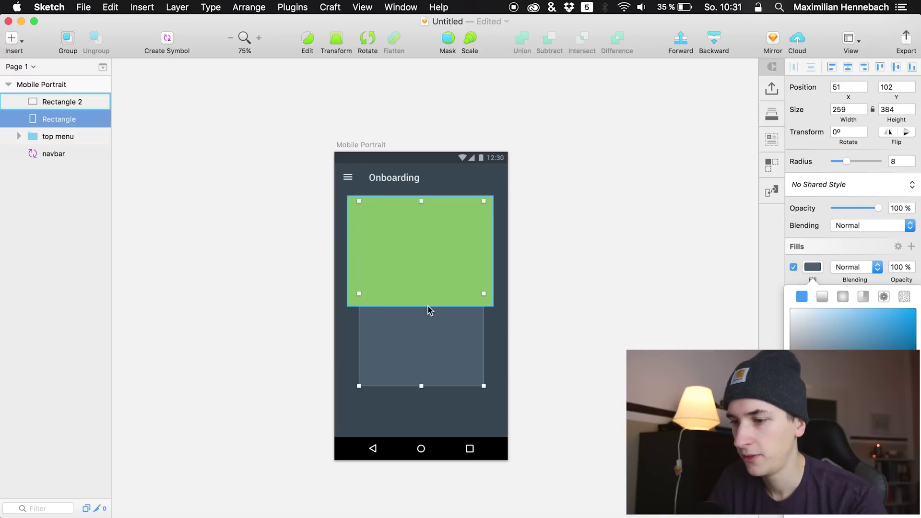
pyautogui.rightClick(56, 121)
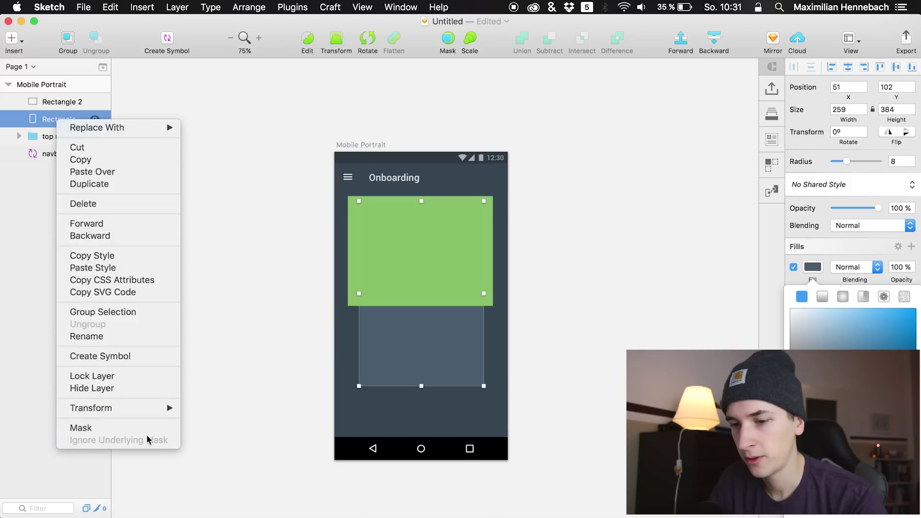
pyautogui.click(123, 433)
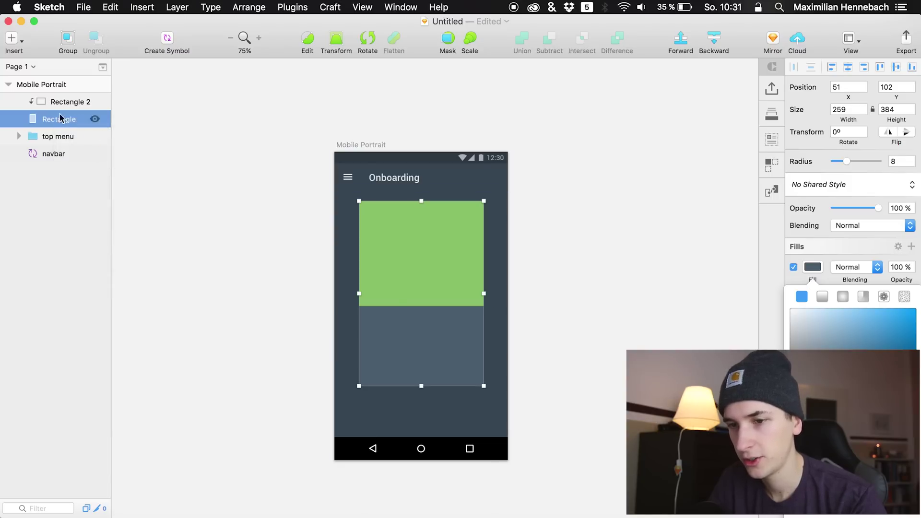
# Rename the green rectangle layer "header" and the masking card layer "card BG".
pyautogui.click(62, 101)
pyautogui.doubleClick(61, 102)
pyautogui.write('header')
pyautogui.press('Return')
pyautogui.click(72, 119)
pyautogui.doubleClick(56, 120)
pyautogui.write('card BG')
pyautogui.press('Return')
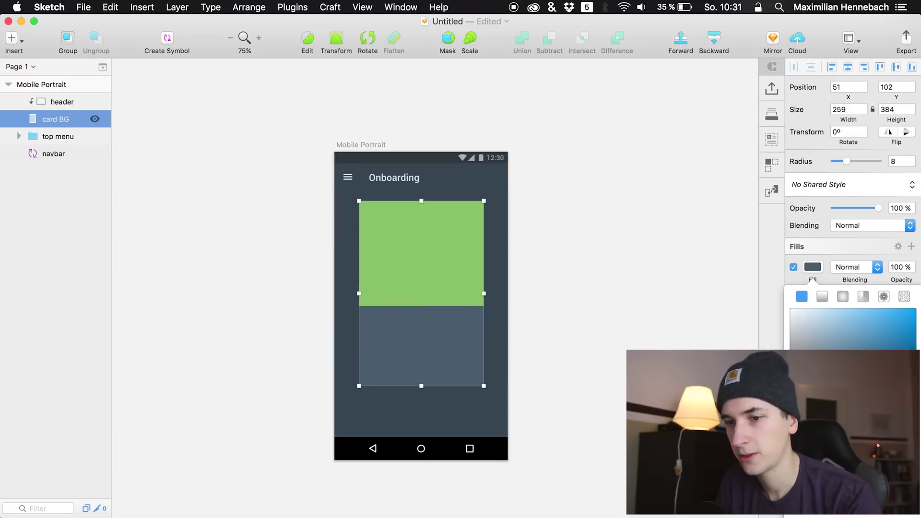
pyautogui.click(404, 288)
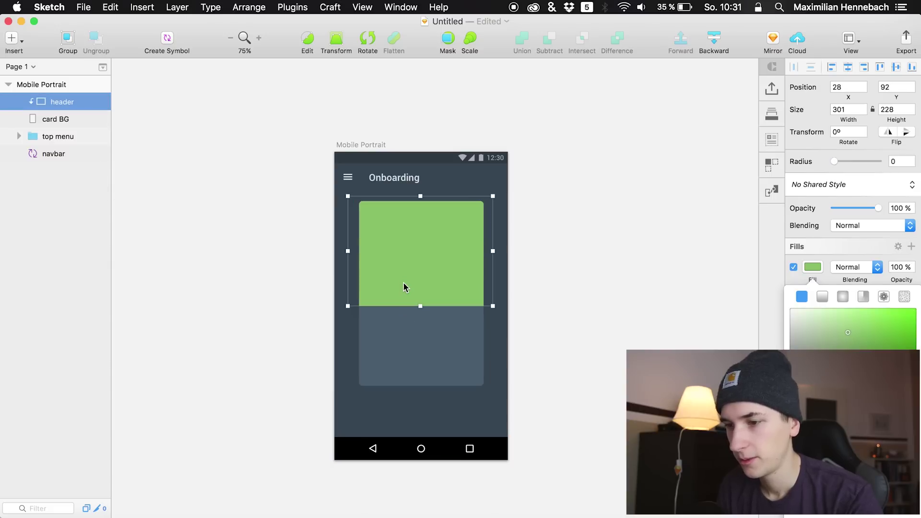
# Stretch the green header's lower edge down to a height of 254 px and place the header at Y 98.
pyautogui.hotkey('shift', 'Down')
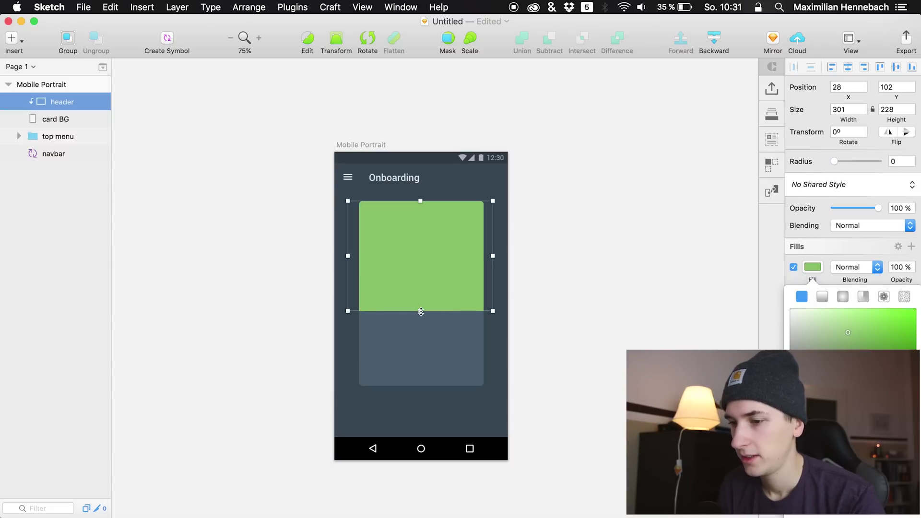
pyautogui.moveTo(421, 311); pyautogui.dragTo(421, 324)
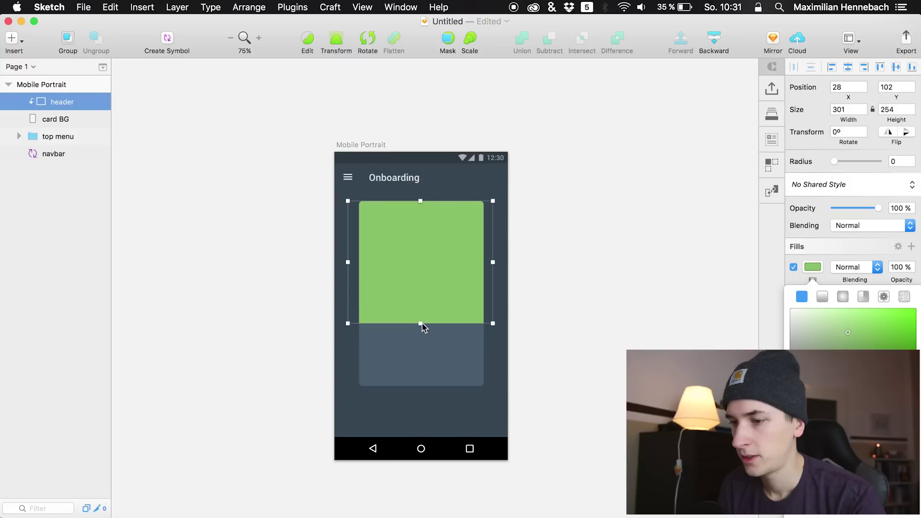
pyautogui.press('Up')
pyautogui.press('Up')
pyautogui.press('Up')
pyautogui.press('Up')
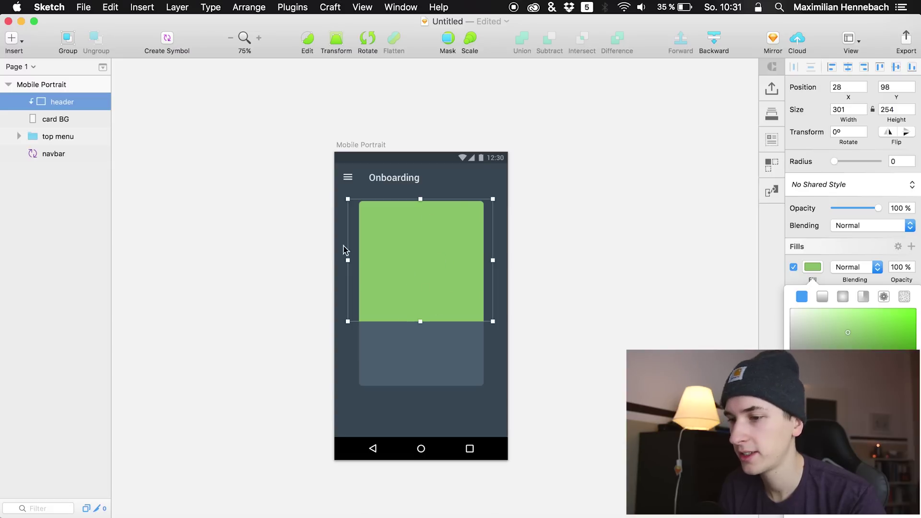
pyautogui.click(411, 366)
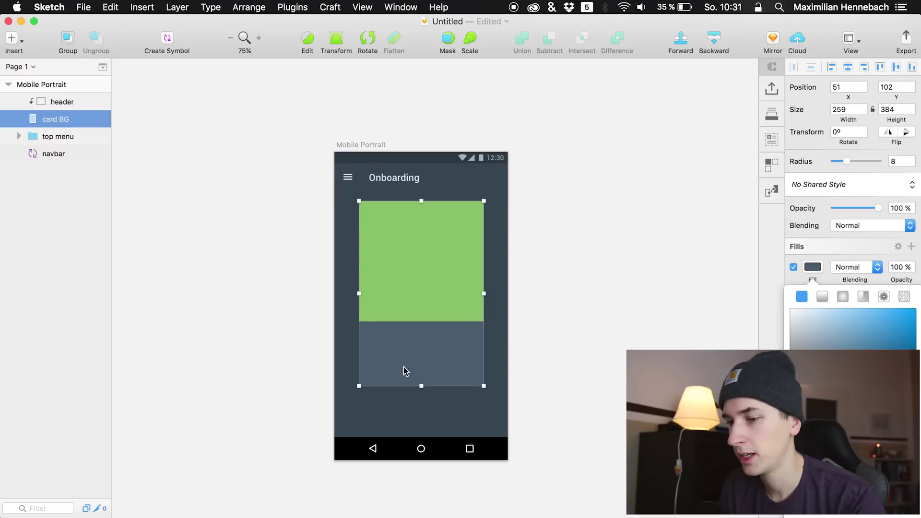
pyautogui.click(45, 104)
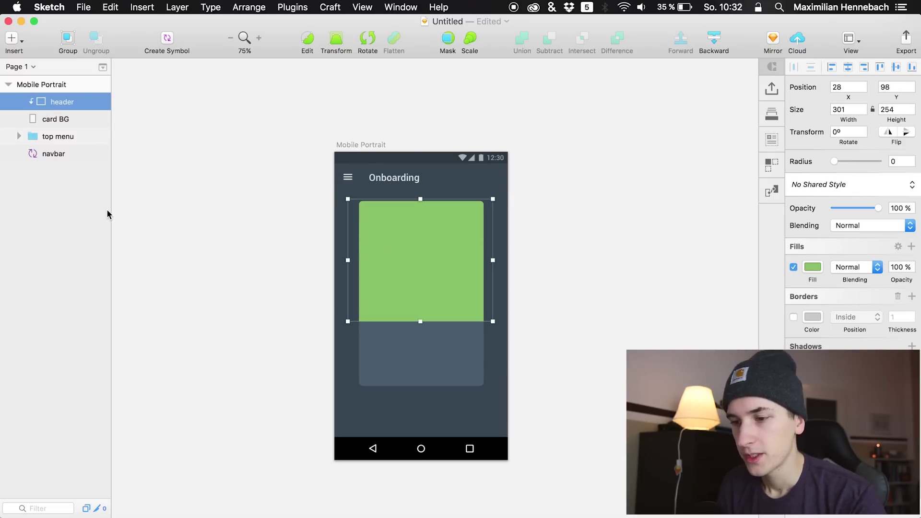
pyautogui.click(67, 6)
pyautogui.click(71, 4)
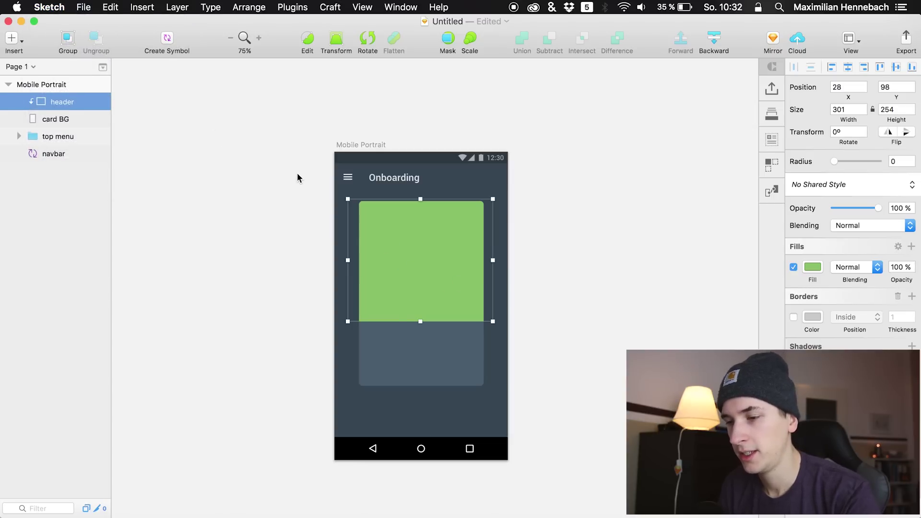
# Switch to the Material Design Icons document and copy the filled heart icon's shape layer.
pyautogui.hotkey('ctrl', 'Up')
pyautogui.click(357, 332)
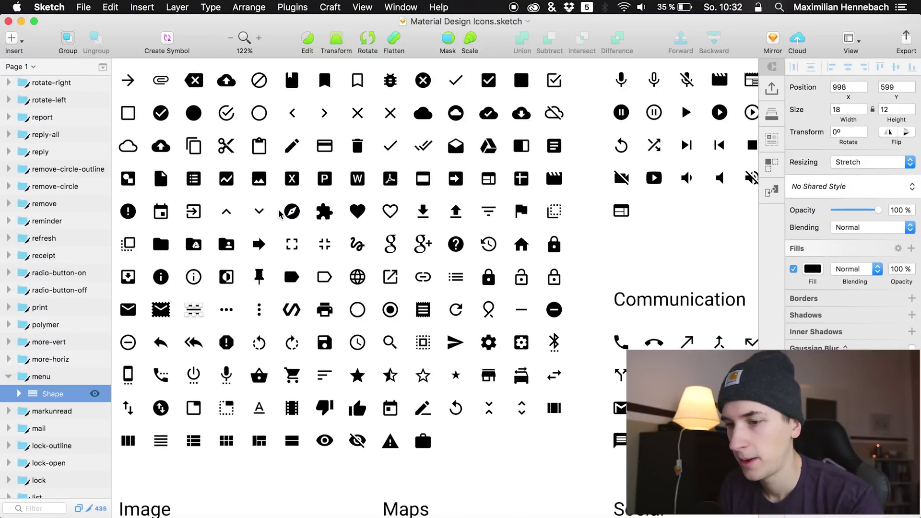
pyautogui.hscroll(-3, 280, 214)
pyautogui.hscroll(-3, 279, 214)
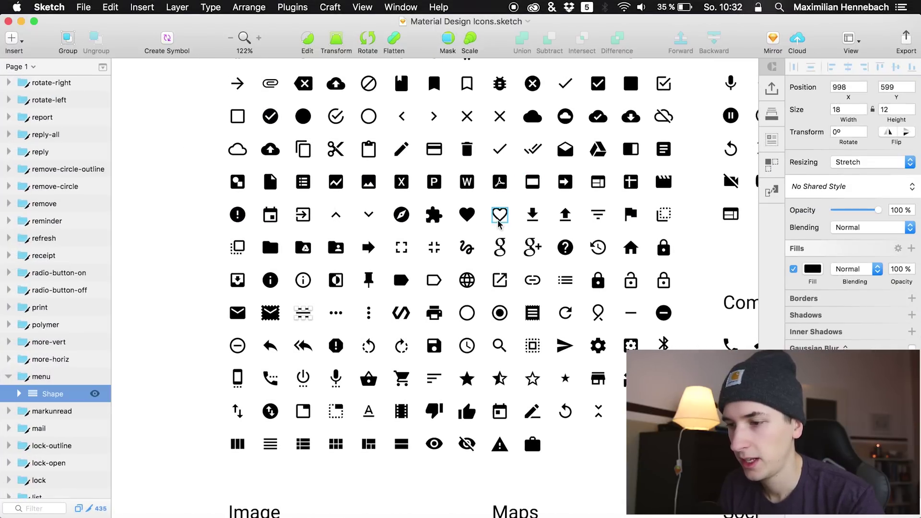
pyautogui.scroll(2, 272, 241)
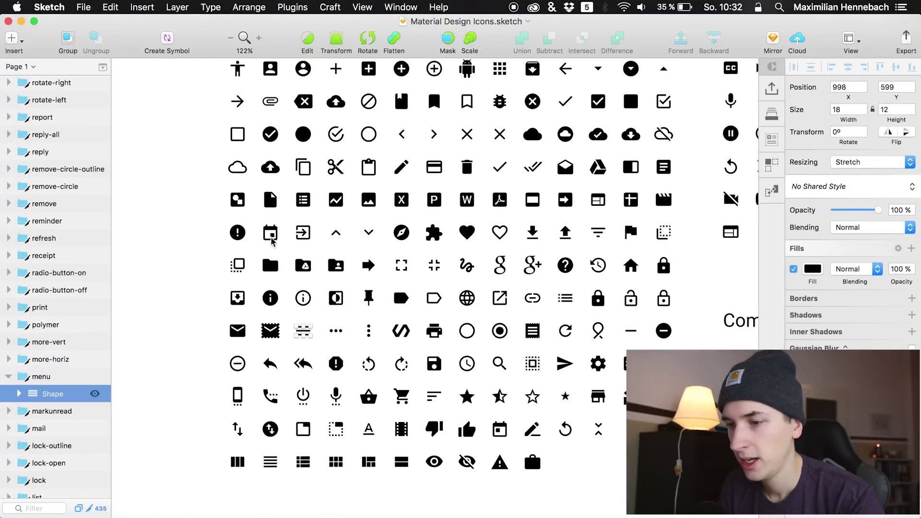
pyautogui.click(466, 233)
pyautogui.scroll(-2, 25, 451)
pyautogui.click(9, 446)
pyautogui.click(36, 464)
# Return to the Untitled document and paste the heart above the header layer in the card.
pyautogui.hotkey('ctrl', 'Up')
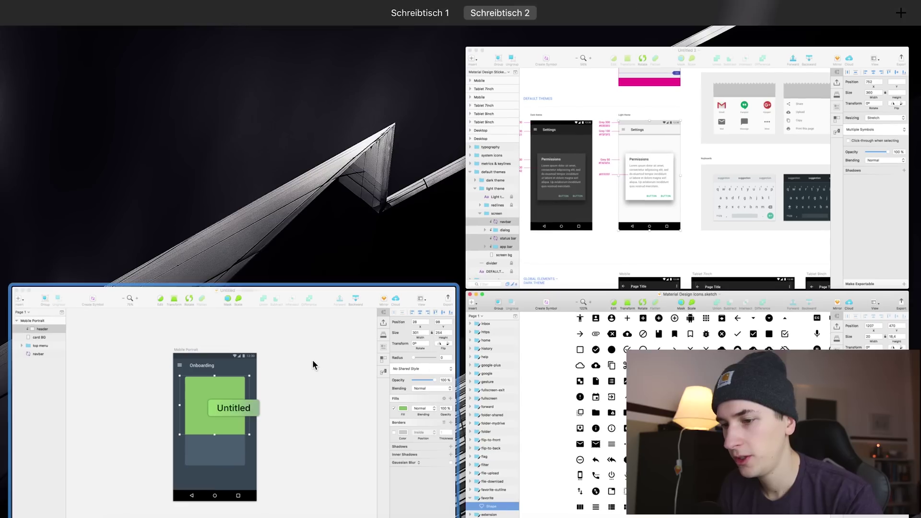
pyautogui.click(293, 367)
pyautogui.click(50, 123)
pyautogui.click(53, 103)
pyautogui.press('super+v')
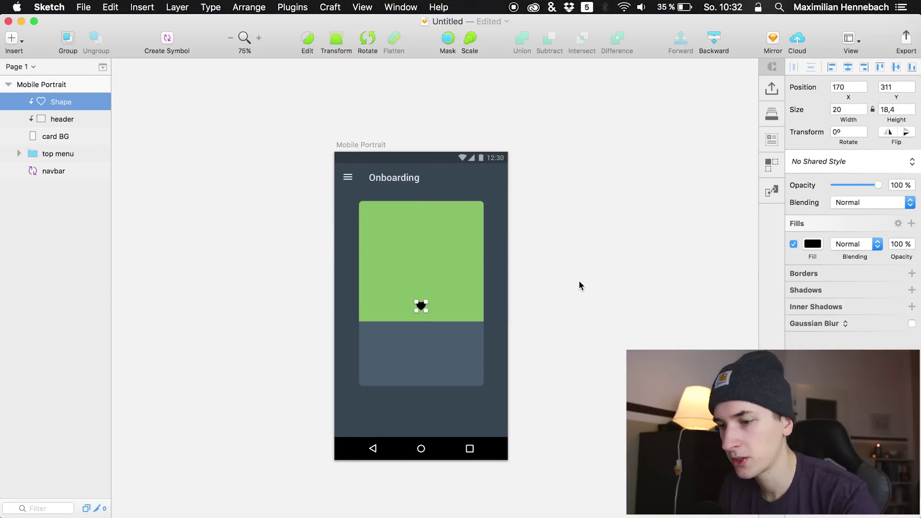
# Enlarge the heart to about 213 × 196 px and place it so the card's right edge crops it.
pyautogui.scroll(5, 462, 321)
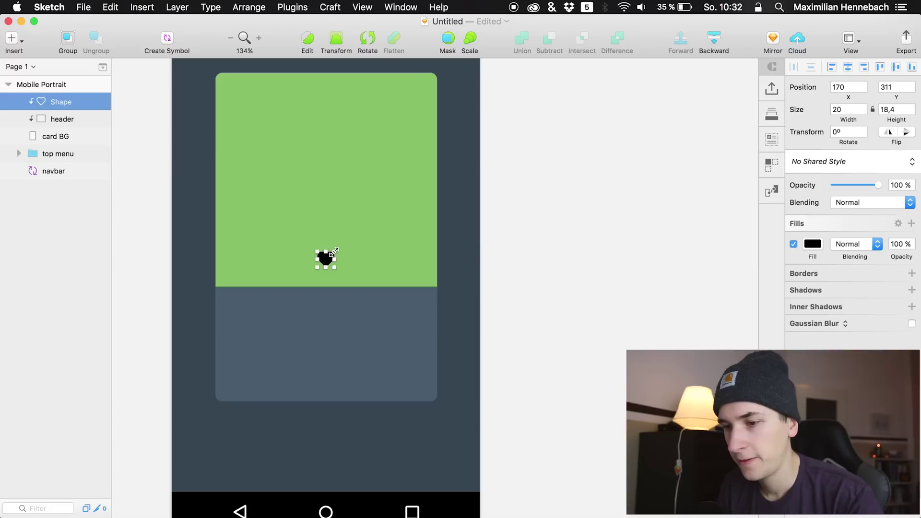
pyautogui.moveTo(334, 251); pyautogui.dragTo(458, 127)
pyautogui.moveTo(413, 179); pyautogui.dragTo(383, 169)
pyautogui.moveTo(310, 127); pyautogui.dragTo(271, 91)
pyautogui.scroll(-5, 382, 204)
pyautogui.scroll(5, 390, 240)
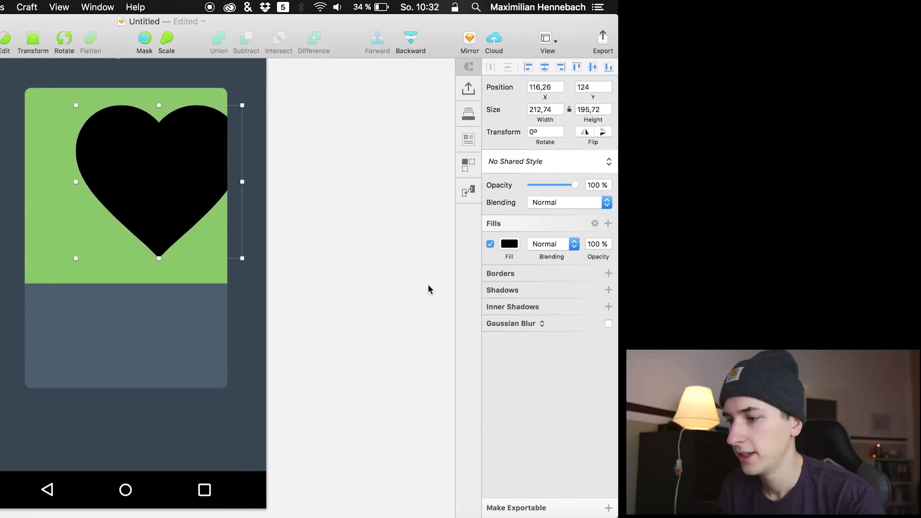
# Fill the heart with a darker shade of the green sampled from the card header.
pyautogui.click(509, 244)
pyautogui.moveTo(499, 290); pyautogui.dragTo(480, 281)
pyautogui.click(495, 389)
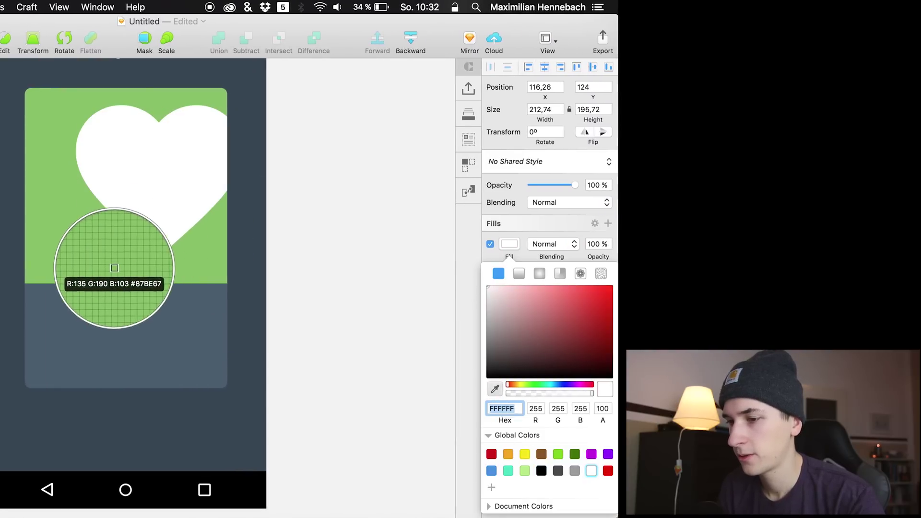
pyautogui.click(113, 267)
pyautogui.moveTo(525, 308); pyautogui.dragTo(562, 337)
pyautogui.scroll(-3, 304, 261)
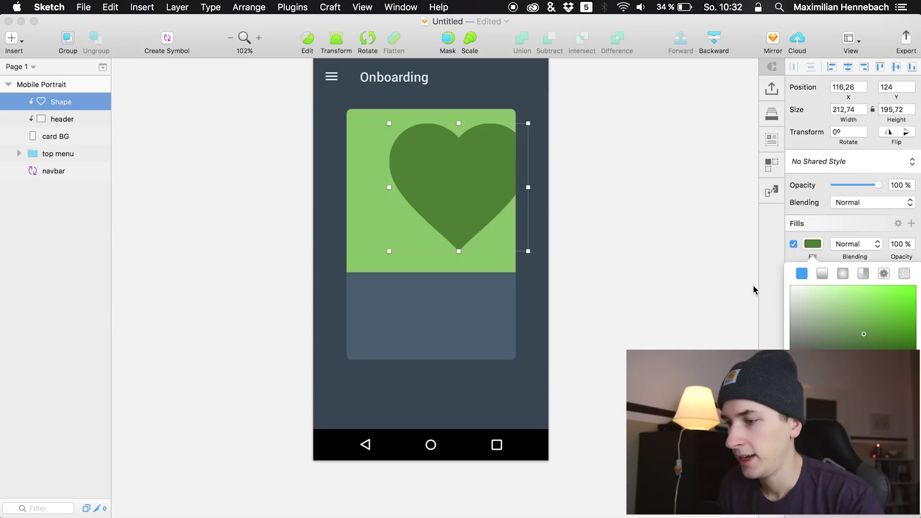
pyautogui.click(305, 261)
pyautogui.click(221, 251)
pyautogui.click(470, 207)
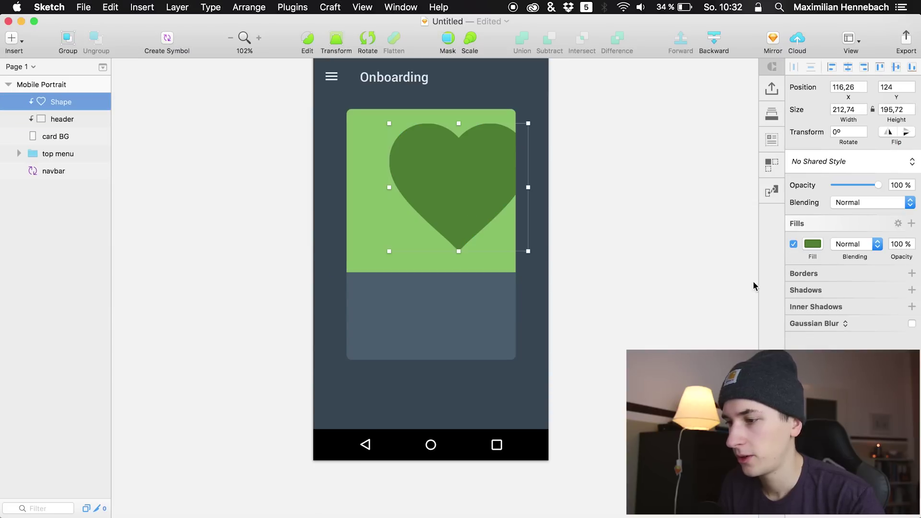
# Try a dark green shadow on the heart with X 1, Y 3 and blur 0, and remove it.
pyautogui.click(818, 290)
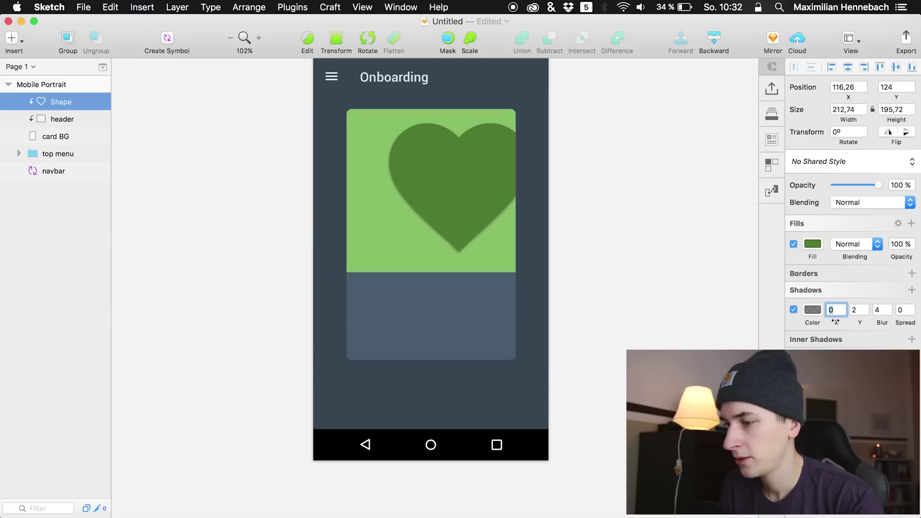
pyautogui.moveTo(882, 322); pyautogui.dragTo(840, 323)
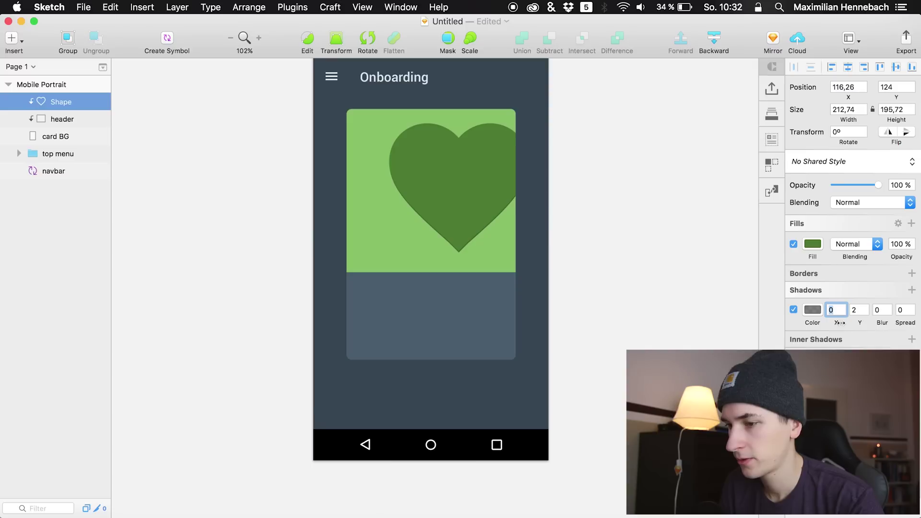
pyautogui.click(813, 309)
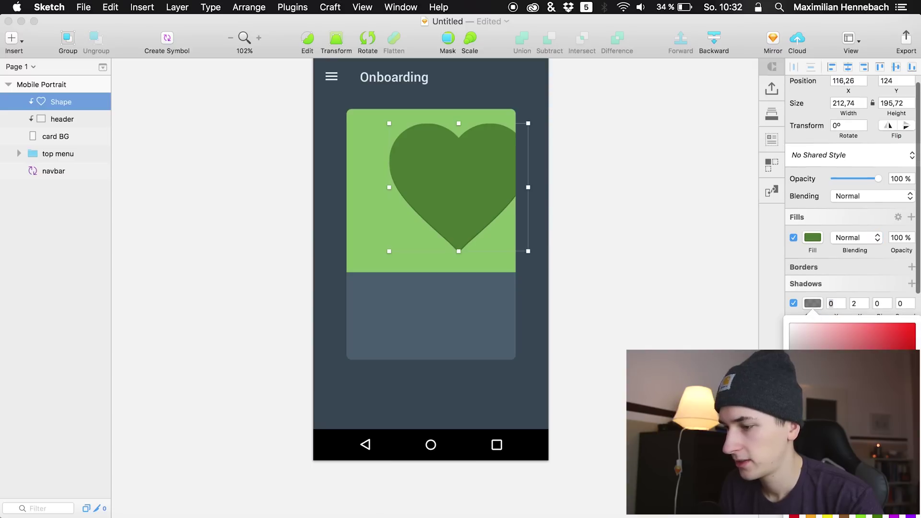
pyautogui.hotkey('ctrl', 'c')
pyautogui.click(432, 211)
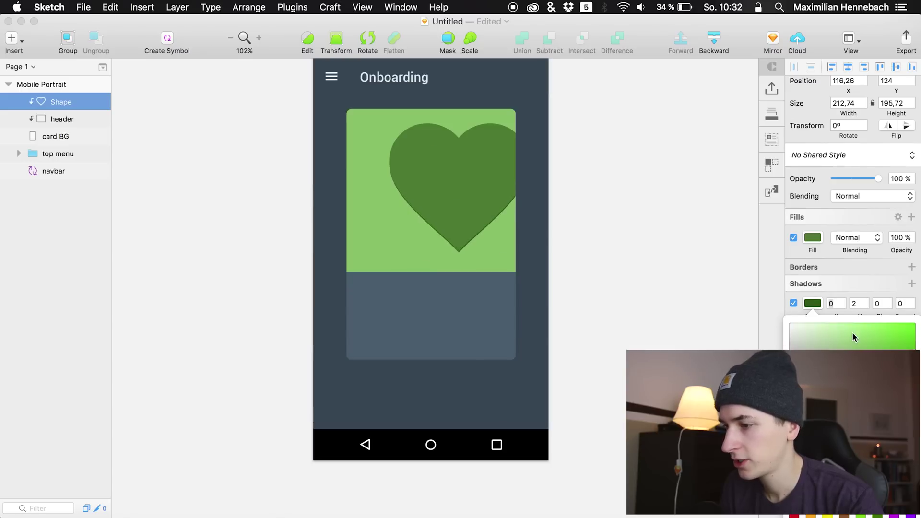
pyautogui.click(853, 290)
pyautogui.moveTo(859, 323); pyautogui.dragTo(835, 322)
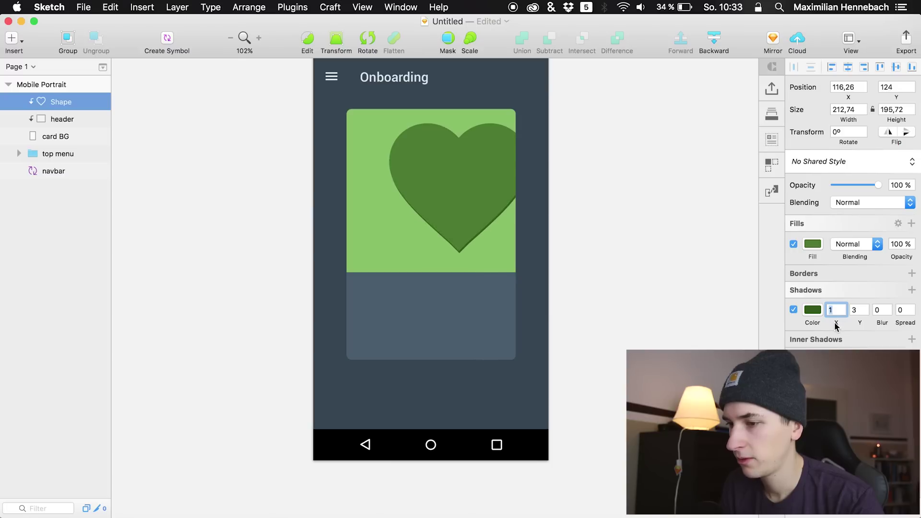
pyautogui.click(793, 310)
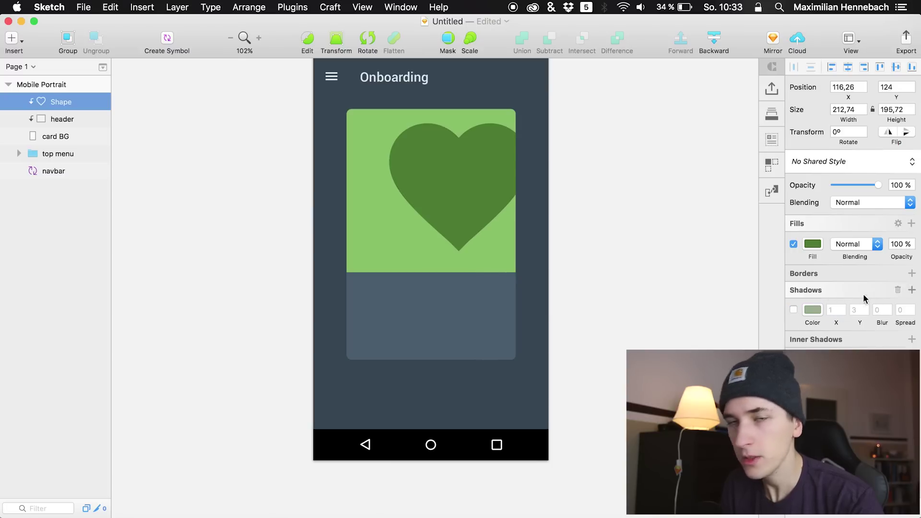
pyautogui.click(897, 290)
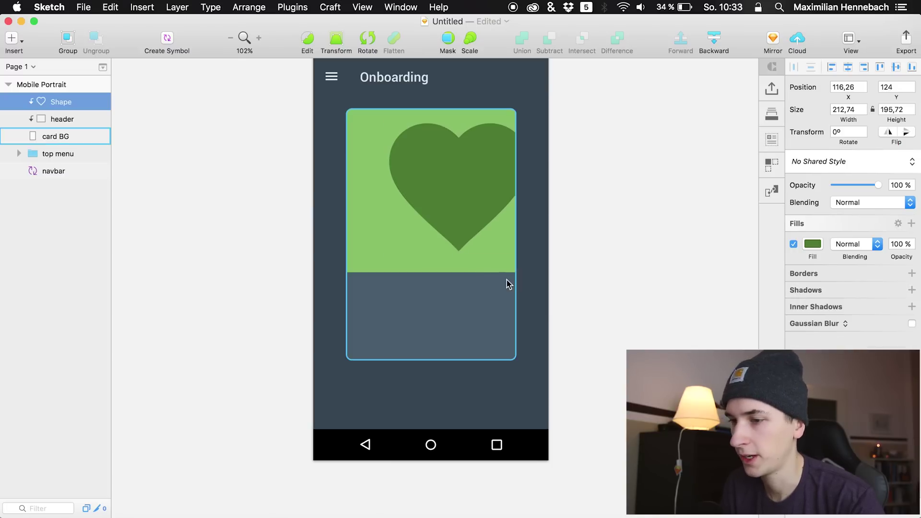
# Add a text layer reading "Walkthrough" above the heart layer, placed just below the green header.
pyautogui.click(422, 307)
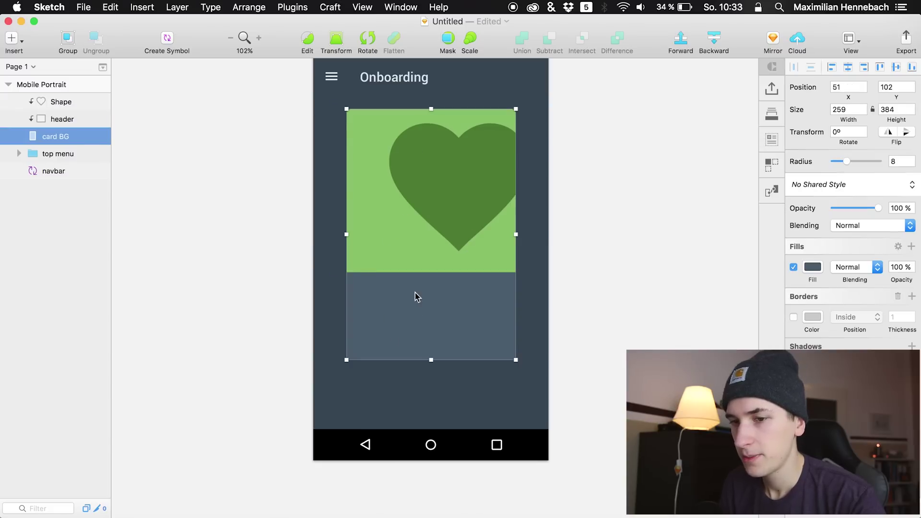
pyautogui.click(64, 102)
pyautogui.press('t')
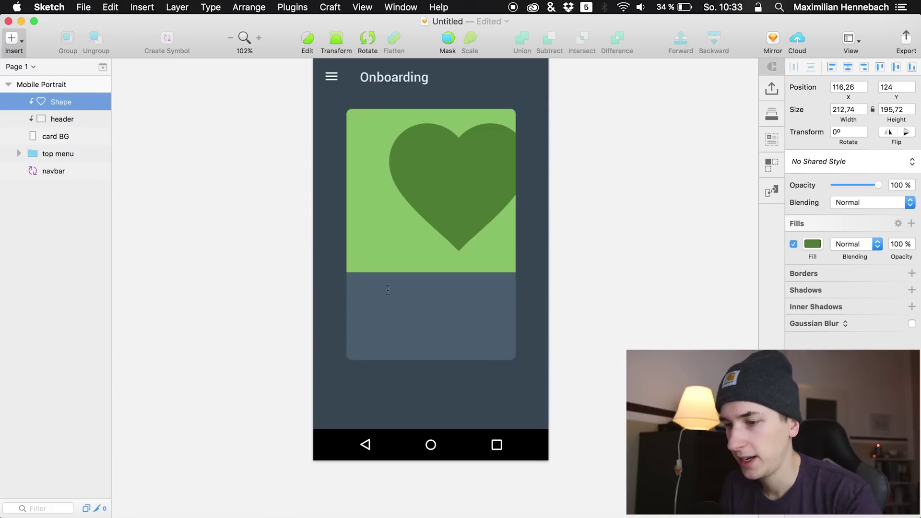
pyautogui.click(376, 287)
pyautogui.write('Wa')
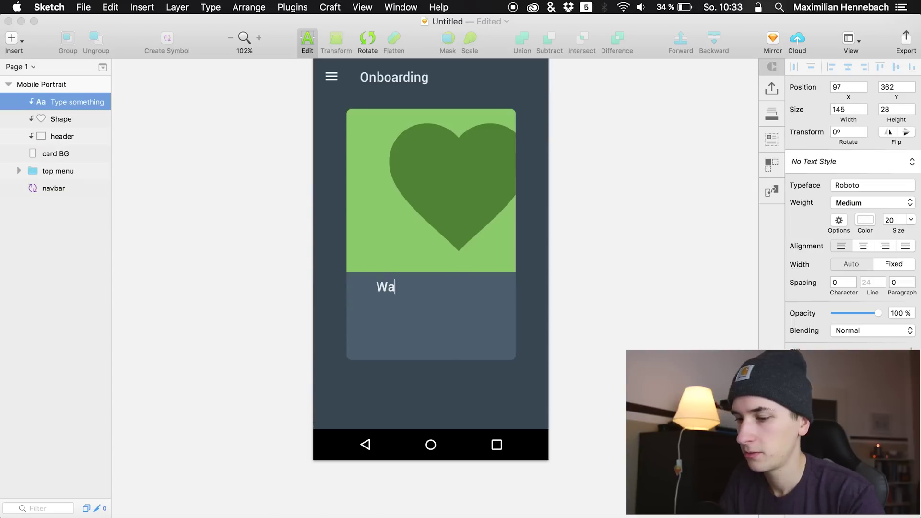
pyautogui.write('lkthrough')
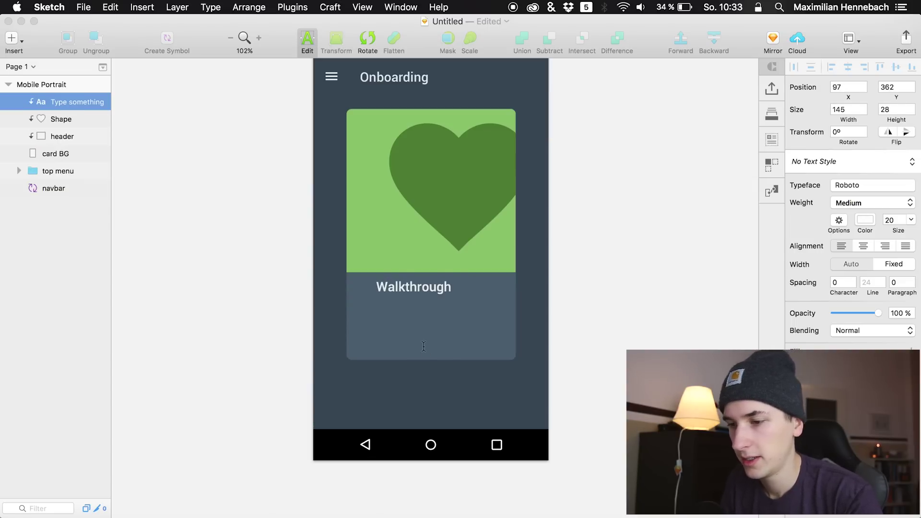
pyautogui.press('Escape')
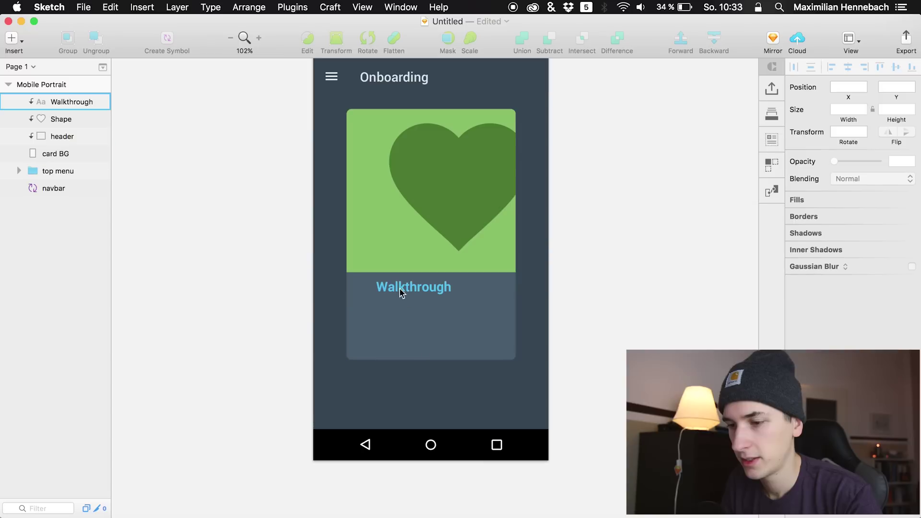
# Centre the "Walkthrough" title horizontally on the artboard and move it 8 px down.
pyautogui.click(846, 66)
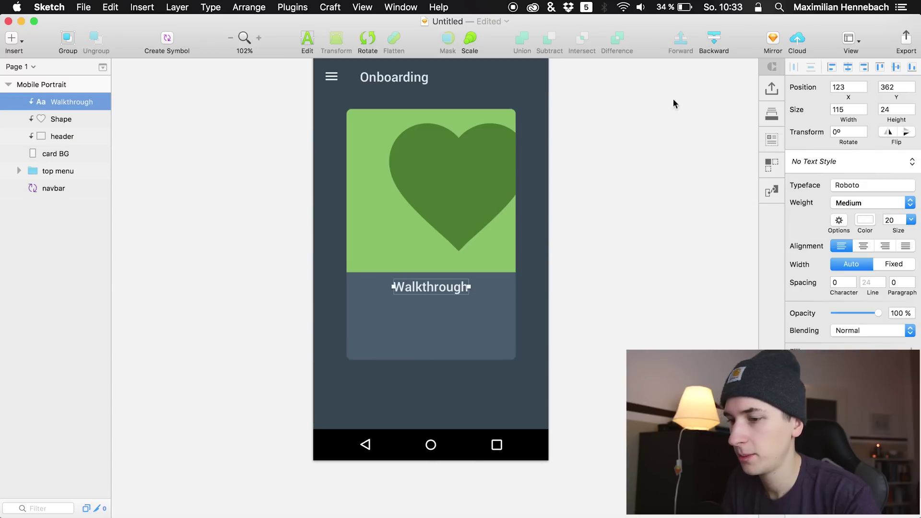
pyautogui.hotkey('shift', 'Down')
pyautogui.press('Up')
pyautogui.press('Up')
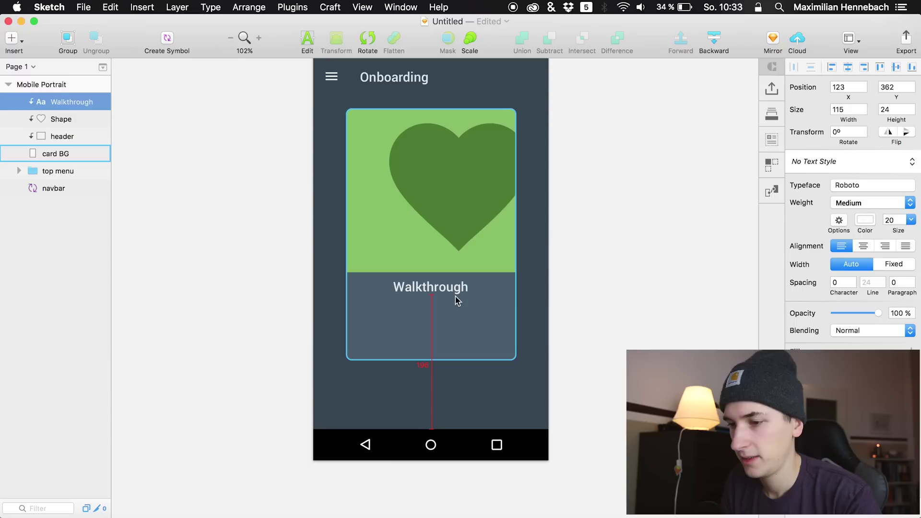
# Duplicate the "Walkthrough" title and move the copy 30 px down.
pyautogui.press('super+d')
pyautogui.hotkey('shift', 'Down')
pyautogui.hotkey('shift', 'Down')
pyautogui.hotkey('shift', 'Down')
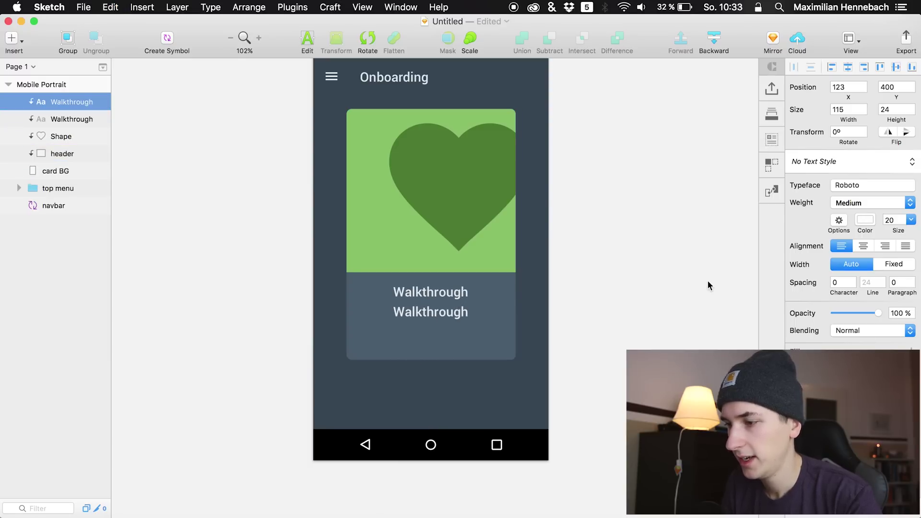
# Set the lower "Walkthrough" text to Regular weight at size 14.
pyautogui.click(871, 203)
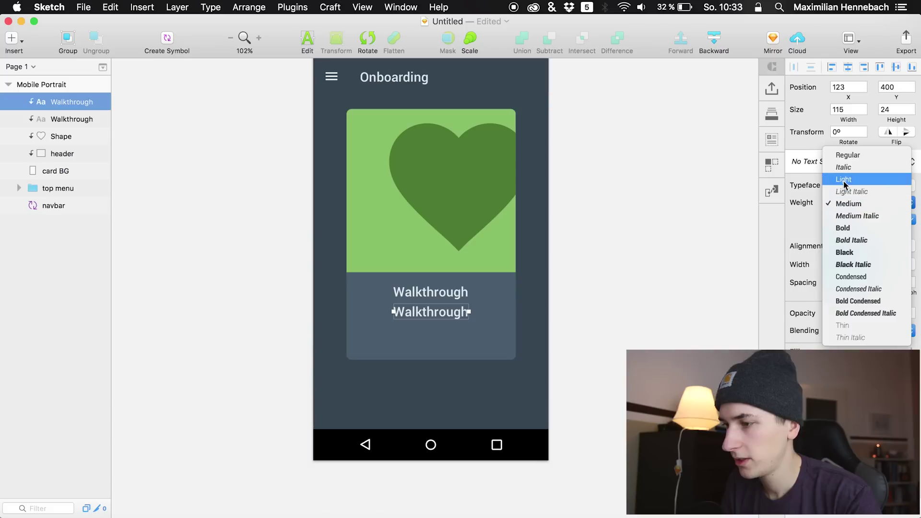
pyautogui.click(844, 152)
pyautogui.click(891, 223)
pyautogui.write('14')
pyautogui.press('Return')
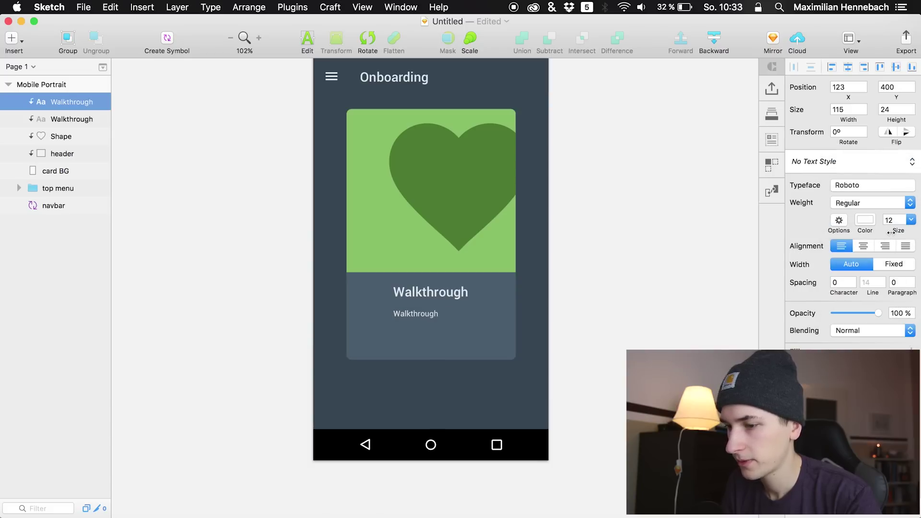
# Move the smaller text to X 140, Y 405 and make it a centre-aligned, fixed-width box 155 px wide.
pyautogui.moveTo(423, 314); pyautogui.dragTo(435, 314)
pyautogui.click(894, 264)
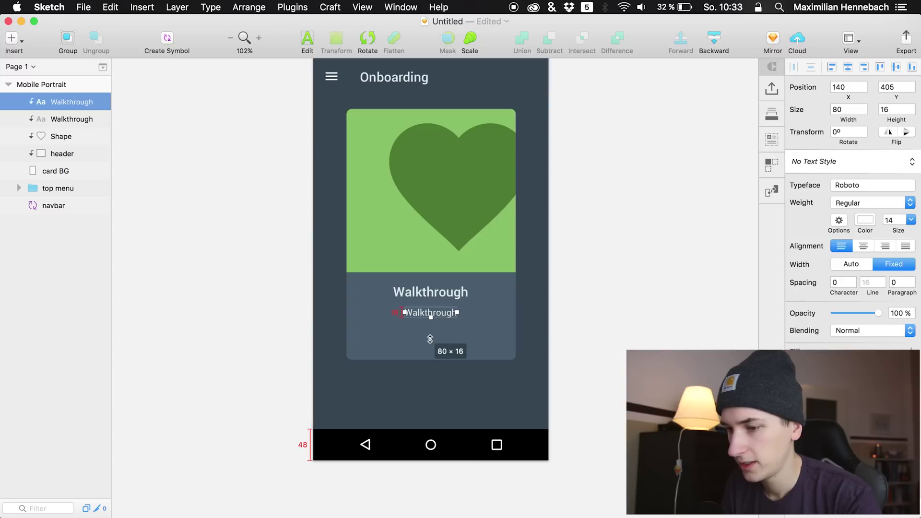
pyautogui.moveTo(456, 312); pyautogui.dragTo(506, 313)
pyautogui.click(863, 245)
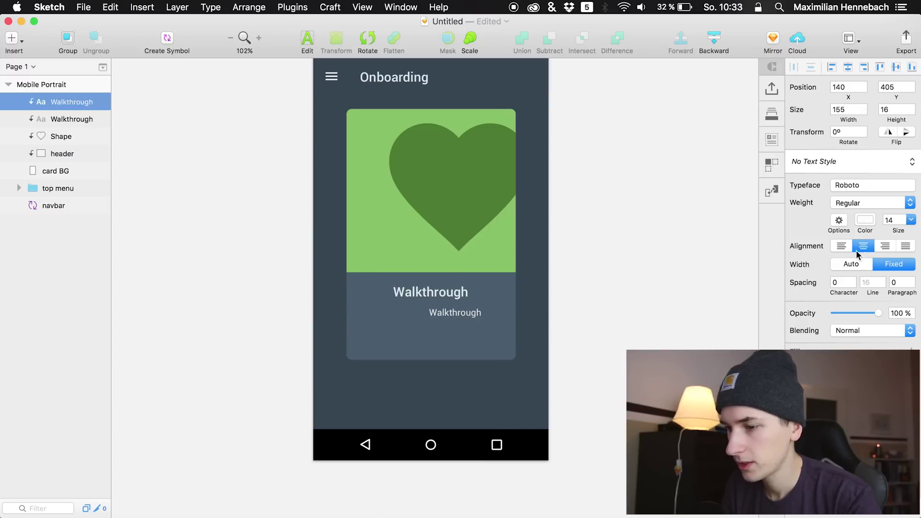
# Move the smaller "Walkthrough" text to Y 404, widen its box to 207 px and centre it horizontally on the artboard.
pyautogui.moveTo(462, 318); pyautogui.dragTo(437, 311)
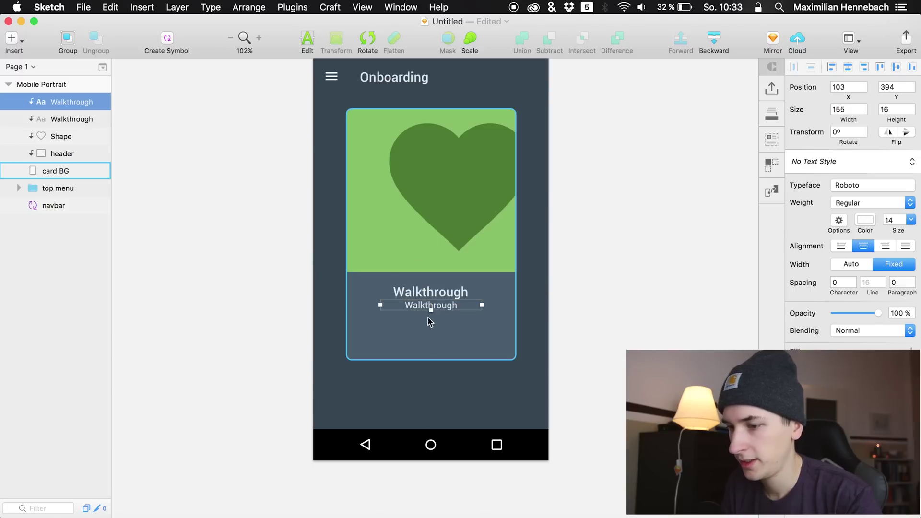
pyautogui.moveTo(438, 302); pyautogui.dragTo(440, 308)
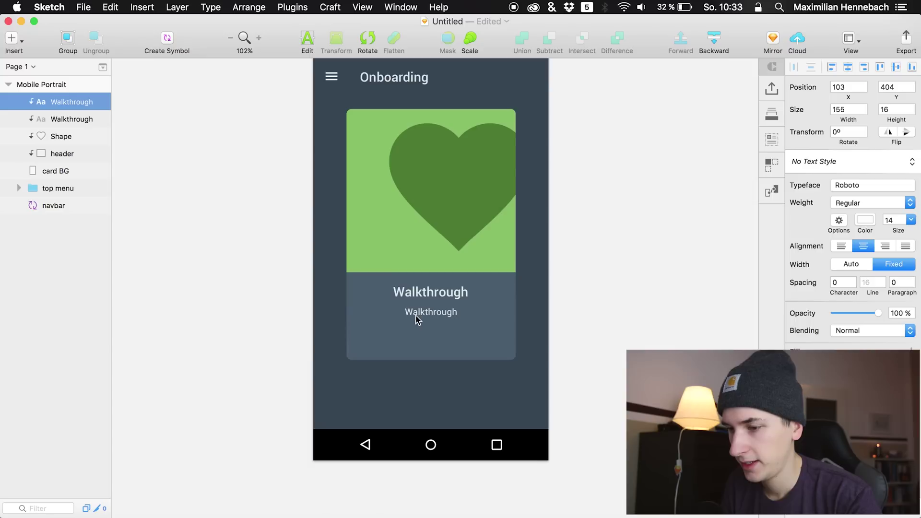
pyautogui.click(412, 314)
pyautogui.moveTo(381, 311); pyautogui.dragTo(346, 311)
pyautogui.click(848, 70)
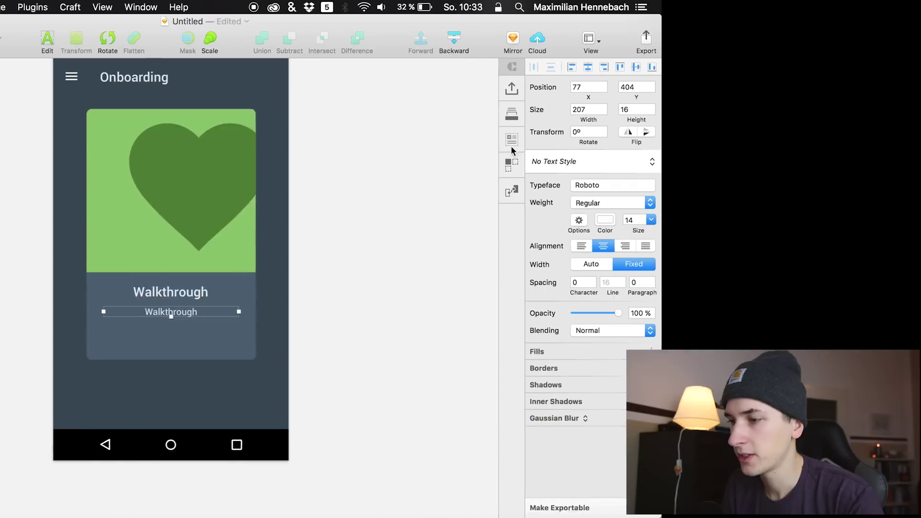
# Replace the smaller text with Craft's placeholder article copy from the Technology category.
pyautogui.click(773, 140)
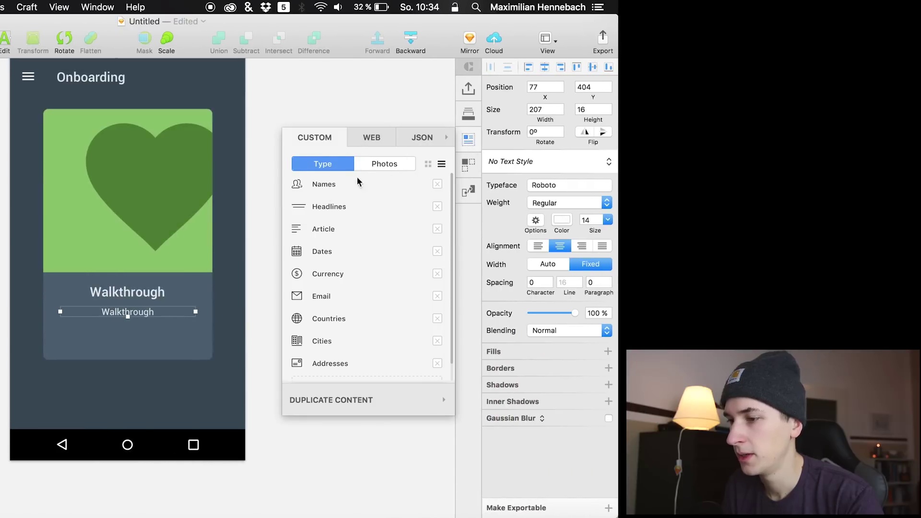
pyautogui.scroll(-2, 327, 347)
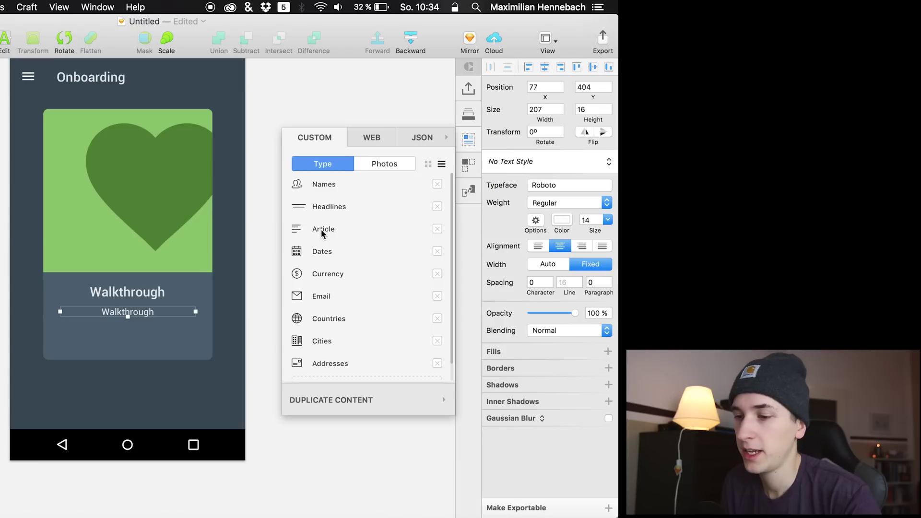
pyautogui.click(321, 229)
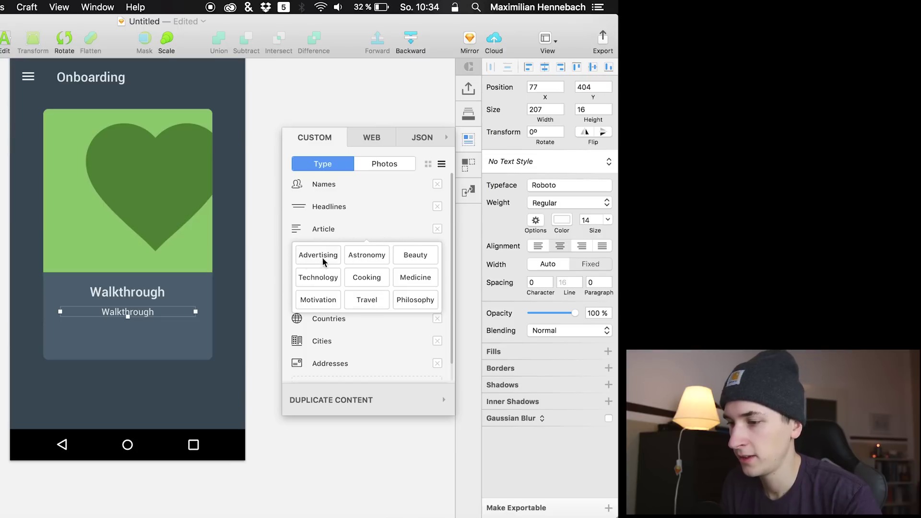
pyautogui.click(317, 276)
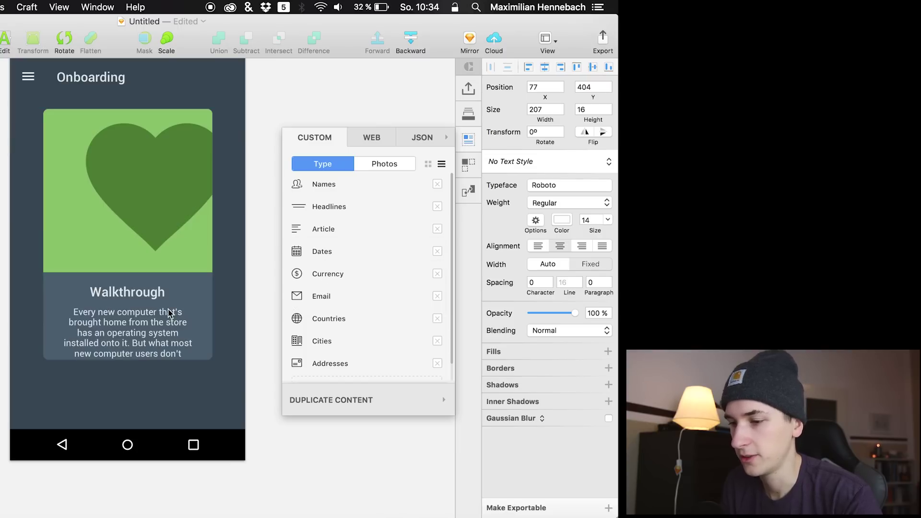
# Shorten the description box to 64 px high and add a period after "But what most".
pyautogui.click(128, 338)
pyautogui.moveTo(128, 461); pyautogui.dragTo(127, 349)
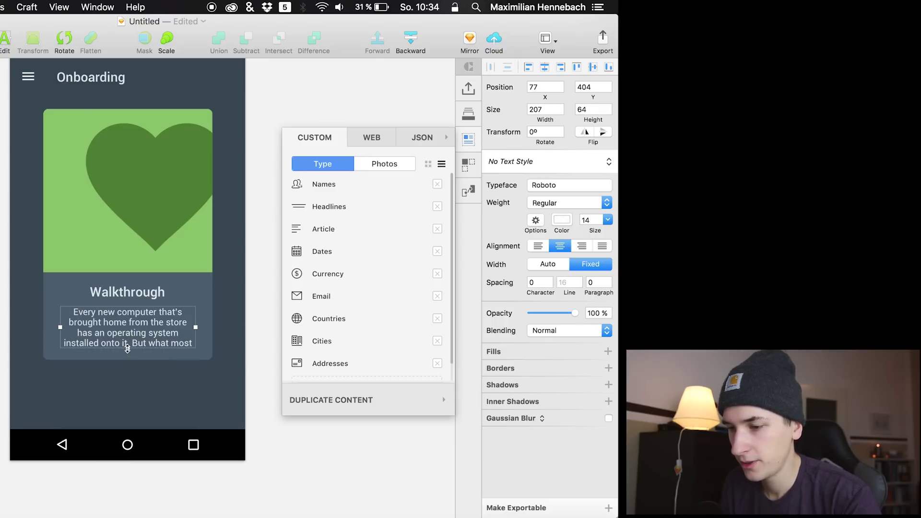
pyautogui.doubleClick(151, 341)
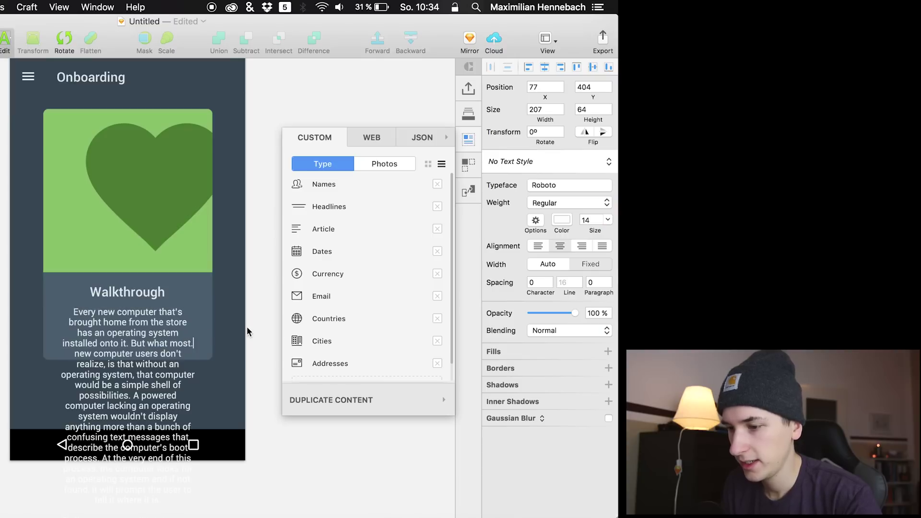
pyautogui.click(236, 305)
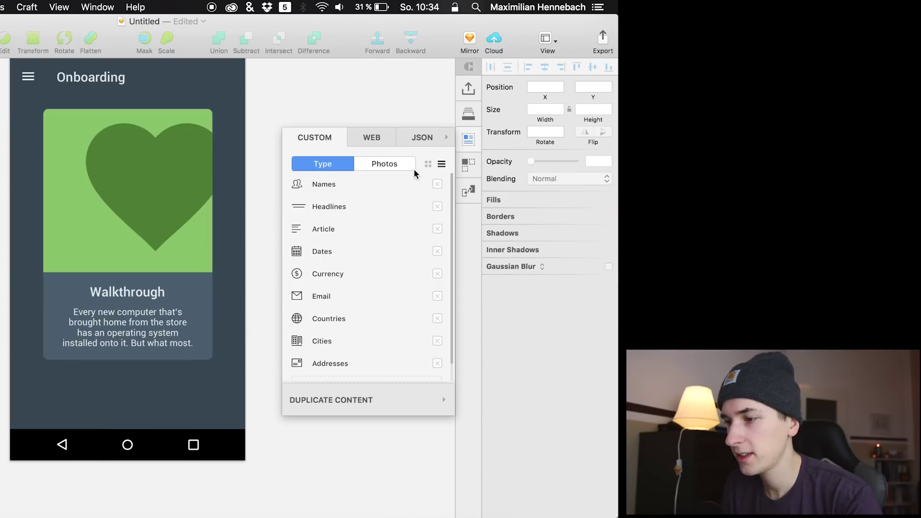
pyautogui.click(465, 140)
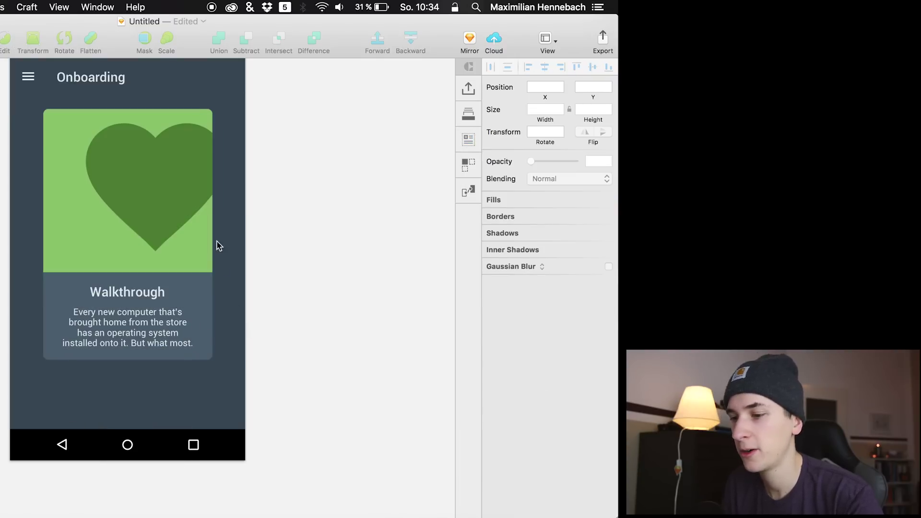
# Set the description text's weight to Light.
pyautogui.doubleClick(134, 322)
pyautogui.press('Escape')
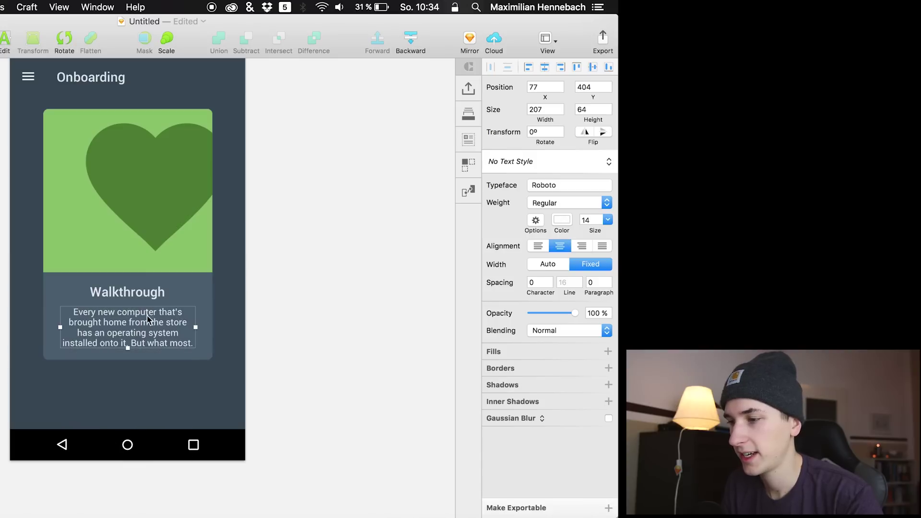
pyautogui.click(542, 201)
pyautogui.click(541, 224)
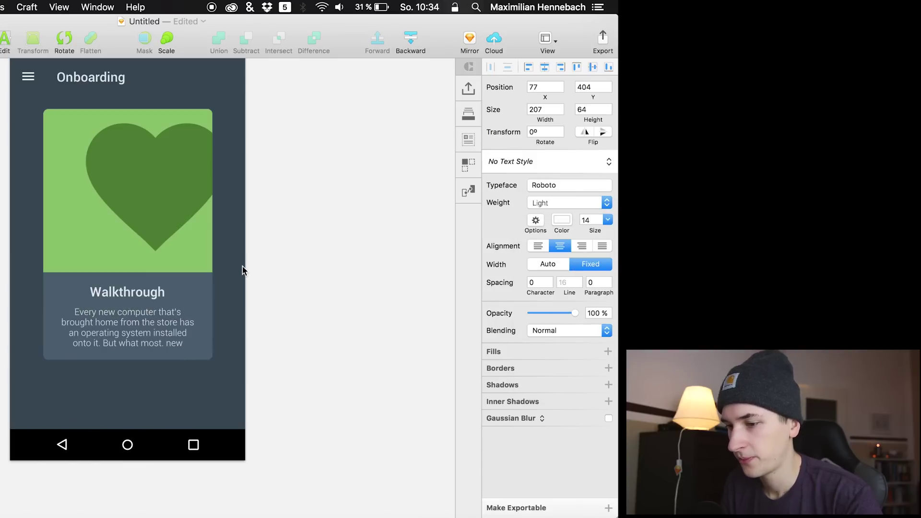
# Insert a line break after "But what most." in the description, pushing the word "new" out of the box.
pyautogui.click(171, 346)
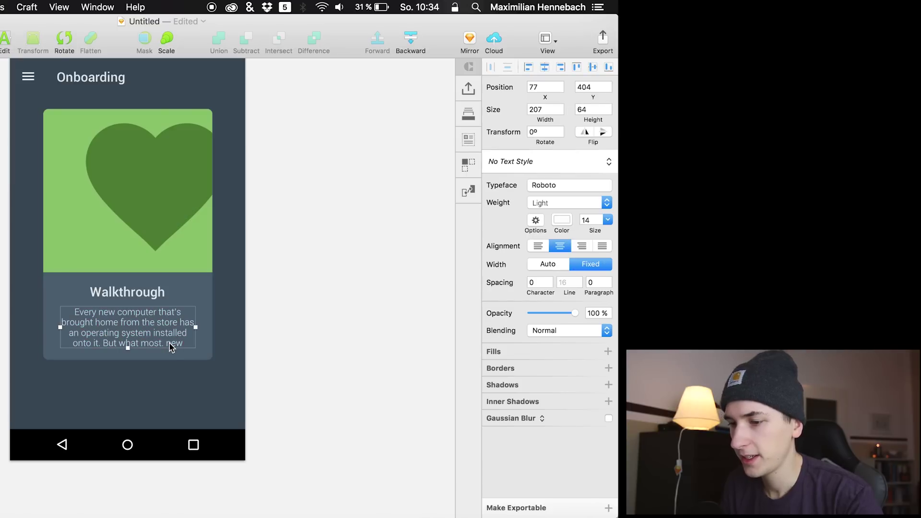
pyautogui.doubleClick(174, 343)
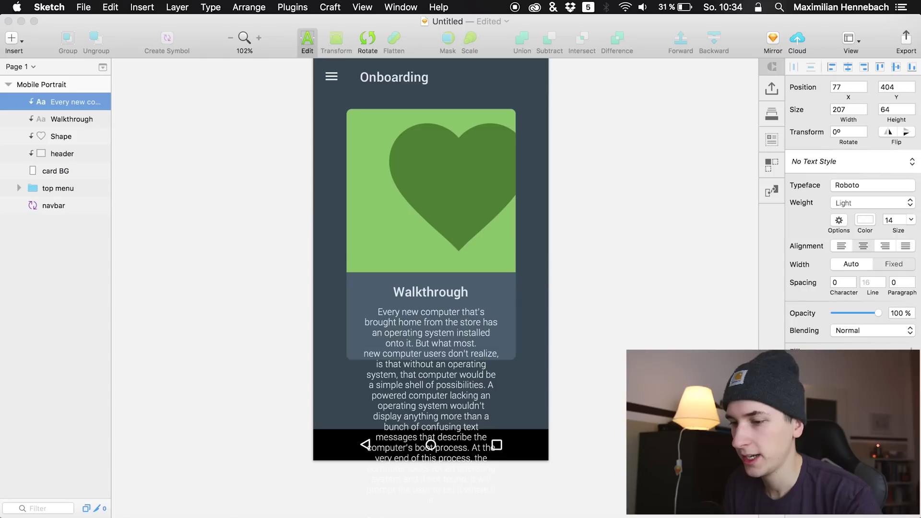
pyautogui.click(644, 347)
pyautogui.click(586, 421)
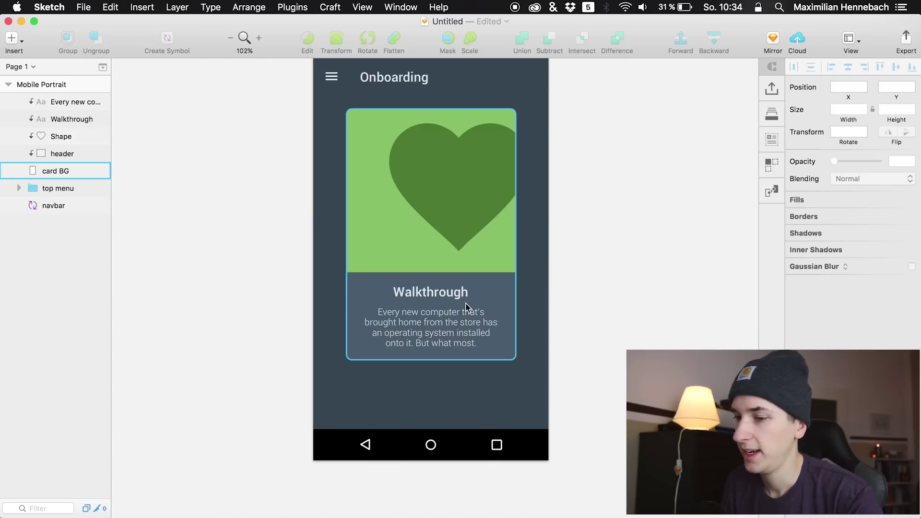
# Group the description, title, heart shape, header and card BG layers and name the group "card".
pyautogui.scroll(2, 646, 336)
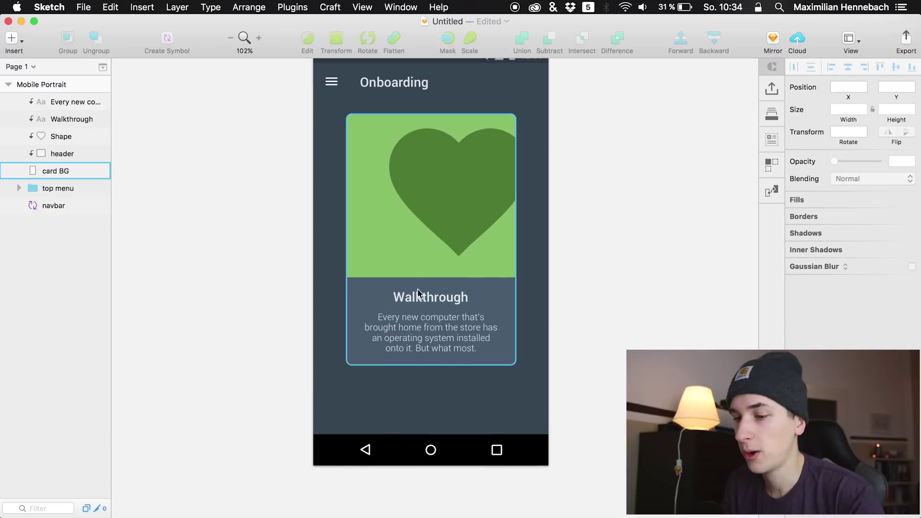
pyautogui.click(45, 171)
pyautogui.keyDown('shift'); pyautogui.click(57, 101); pyautogui.keyUp('shift')
pyautogui.press('super+g')
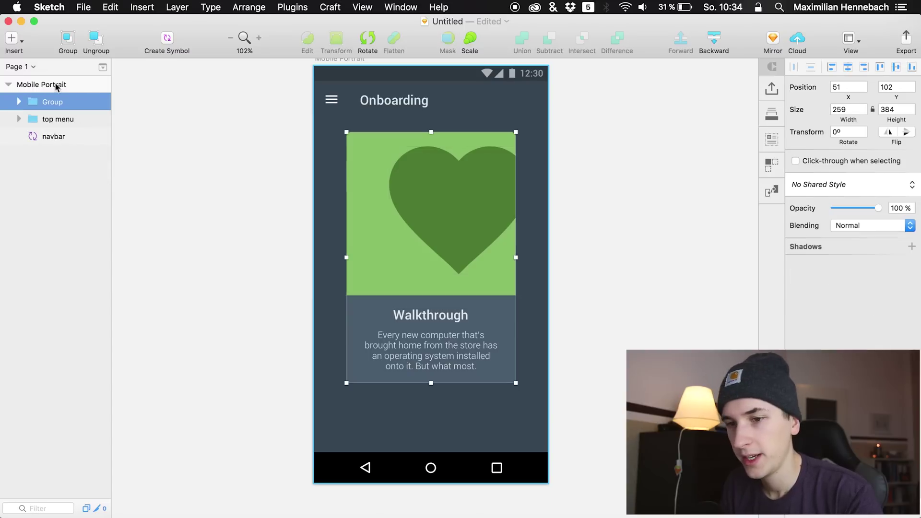
pyautogui.doubleClick(53, 101)
pyautogui.write('card')
pyautogui.press('Return')
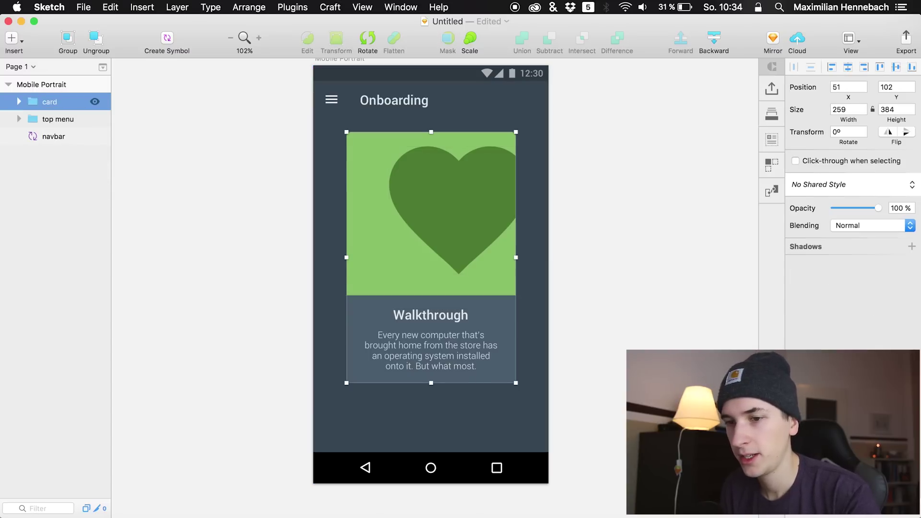
# Duplicate the card group and move the copy left to X -229, past the artboard's left edge.
pyautogui.press('super+d')
pyautogui.hotkey('shift', 'Left')
pyautogui.hotkey('shift', 'Left')
pyautogui.hotkey('shift', 'Left')
pyautogui.hotkey('shift', 'Left')
pyautogui.hotkey('shift', 'Left')
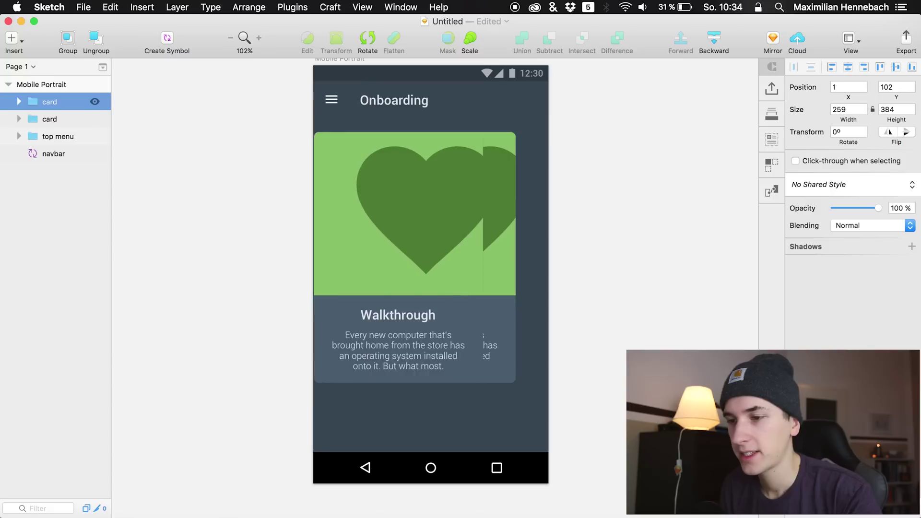
pyautogui.hotkey('shift', 'Left')
pyautogui.hotkey('shift', 'Left')
pyautogui.hotkey('shift', 'Left')
pyautogui.hotkey('shift', 'Left')
pyautogui.hotkey('shift', 'Left')
pyautogui.hotkey('shift', 'Left')
pyautogui.hotkey('shift', 'Left')
pyautogui.hotkey('shift', 'Left')
pyautogui.hotkey('shift', 'Left')
pyautogui.hotkey('shift', 'Left')
pyautogui.hotkey('shift', 'Left')
pyautogui.hotkey('shift', 'Left')
pyautogui.hotkey('shift', 'Left')
pyautogui.hotkey('shift', 'Left')
pyautogui.hotkey('shift', 'Left')
pyautogui.hotkey('shift', 'Left')
pyautogui.hotkey('shift', 'Left')
pyautogui.hotkey('shift', 'Left')
pyautogui.hotkey('shift', 'Left')
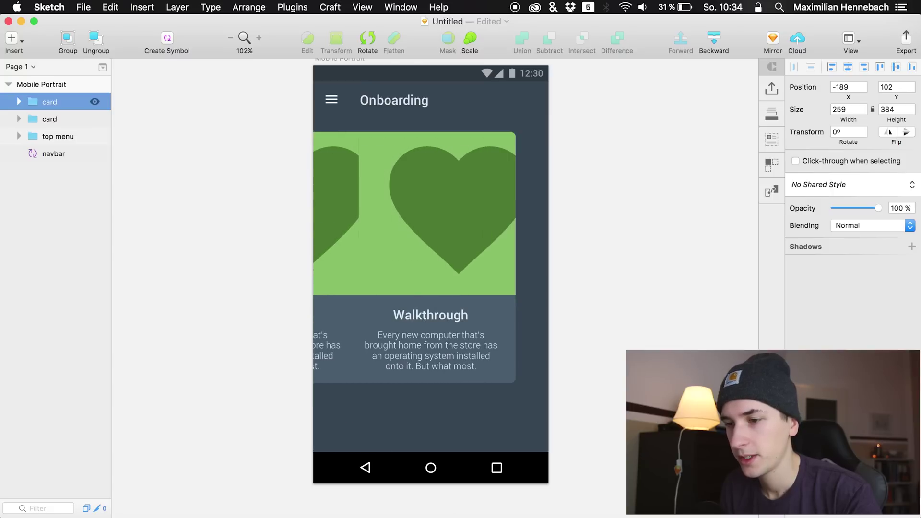
pyautogui.hotkey('shift', 'Left')
pyautogui.hotkey('shift', 'Left')
pyautogui.hotkey('shift', 'Left')
pyautogui.hotkey('shift', 'Left')
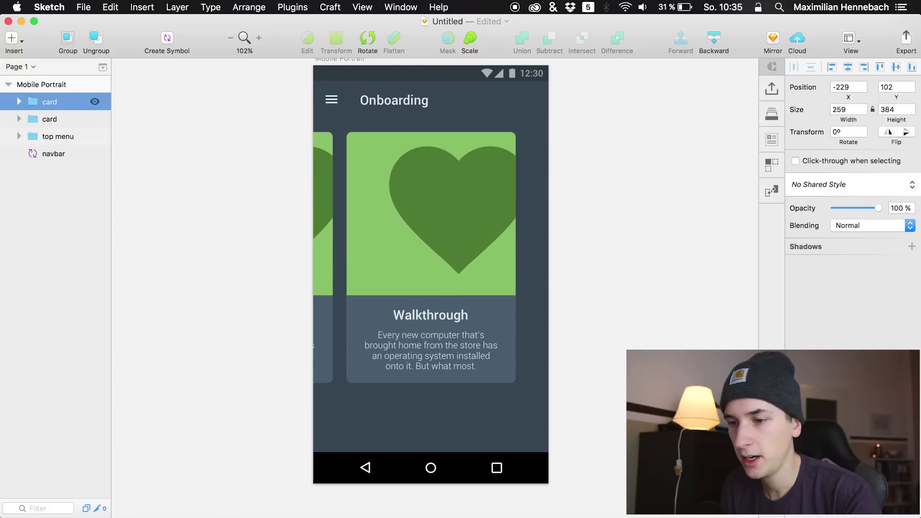
# Scale the left card copy down to 233 x 345 px and place it at X -206, Y 122.
pyautogui.click(53, 102)
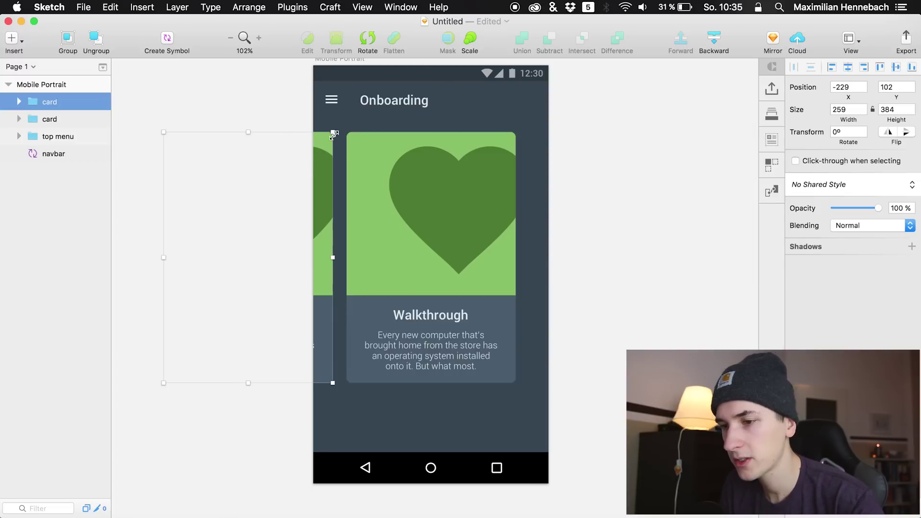
pyautogui.moveTo(323, 154); pyautogui.dragTo(390, 146)
pyautogui.moveTo(363, 199); pyautogui.dragTo(309, 188)
pyautogui.hotkey('shift', 'Left')
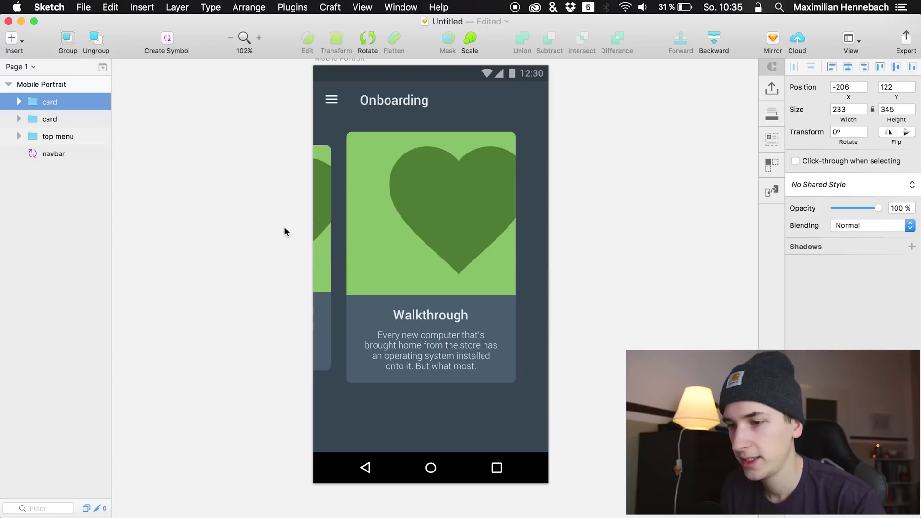
# Change the left card's header fill to the muted red BE6967.
pyautogui.click(18, 102)
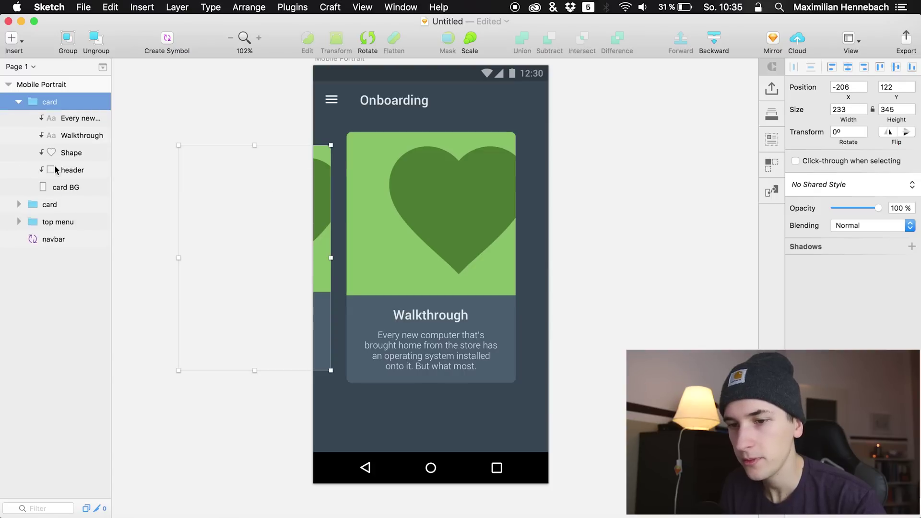
pyautogui.click(65, 170)
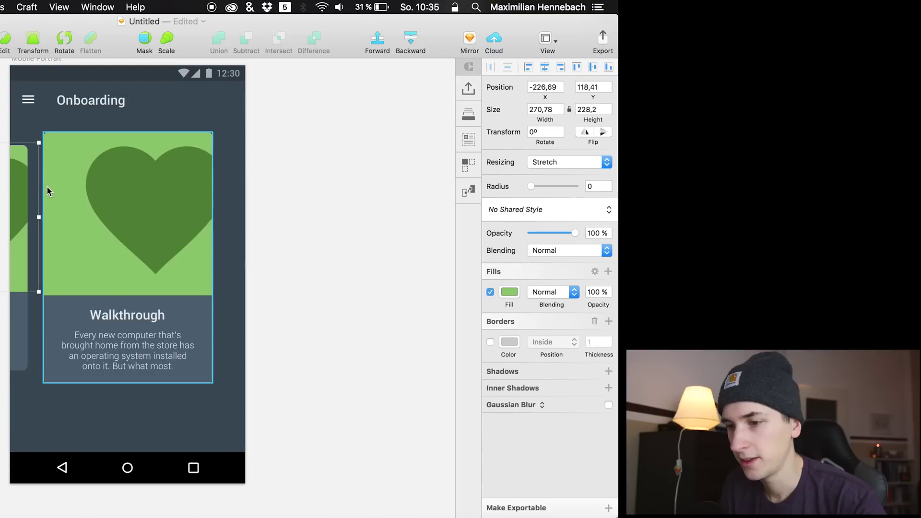
pyautogui.click(510, 291)
pyautogui.moveTo(532, 431); pyautogui.dragTo(508, 433)
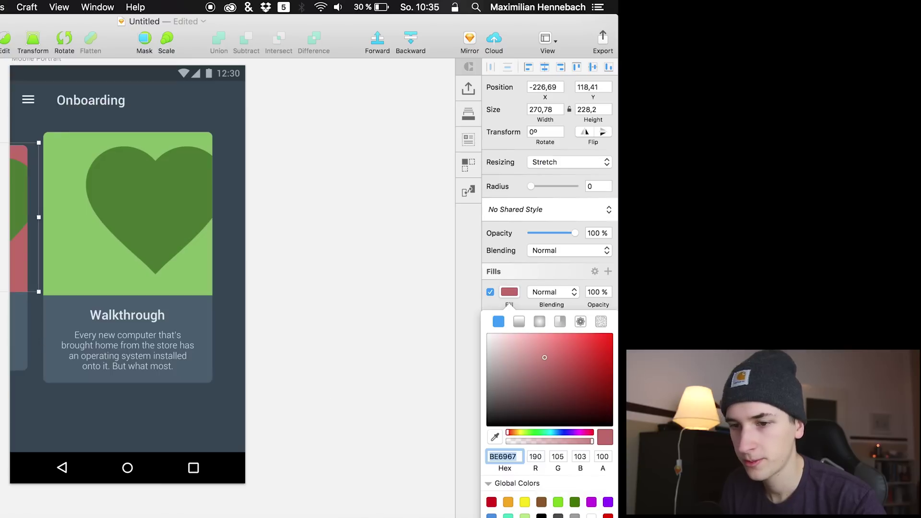
# Change the left card's heart fill to the dark red 7A3532.
pyautogui.click(18, 202)
pyautogui.moveTo(536, 407); pyautogui.dragTo(507, 415)
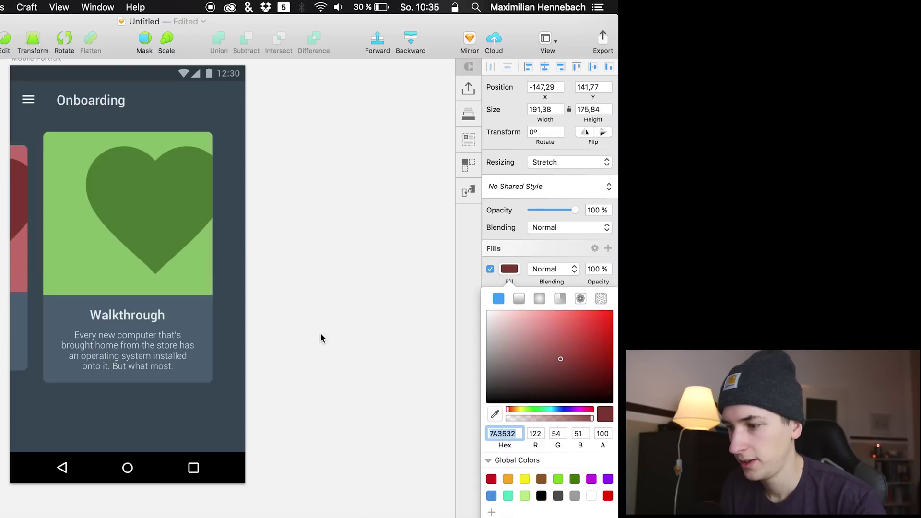
pyautogui.press('Escape')
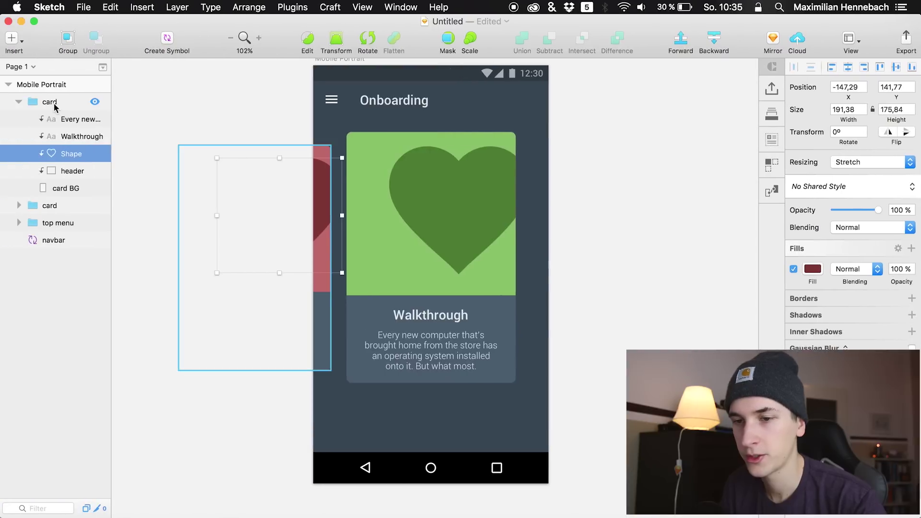
# Rename the red card group as "card 2".
pyautogui.click(57, 103)
pyautogui.doubleClick(50, 101)
pyautogui.write('card 2')
pyautogui.press('Return')
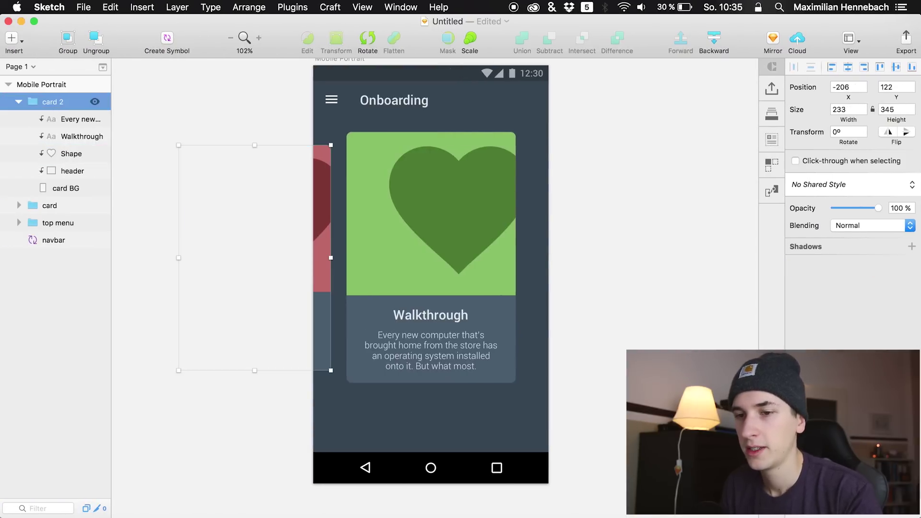
# Duplicate the "card 2" group and place the copy beyond the green card's right side at X 335, Y 122.
pyautogui.press('super+d')
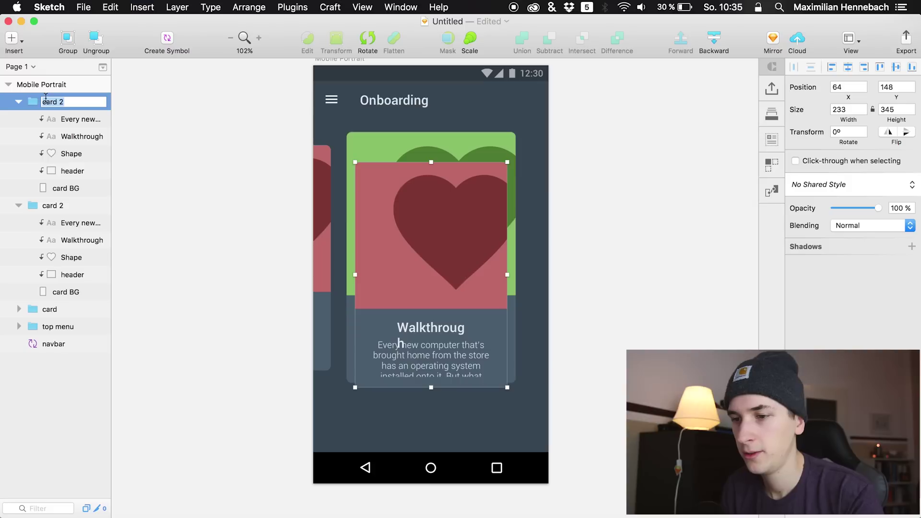
pyautogui.moveTo(405, 195); pyautogui.dragTo(576, 192)
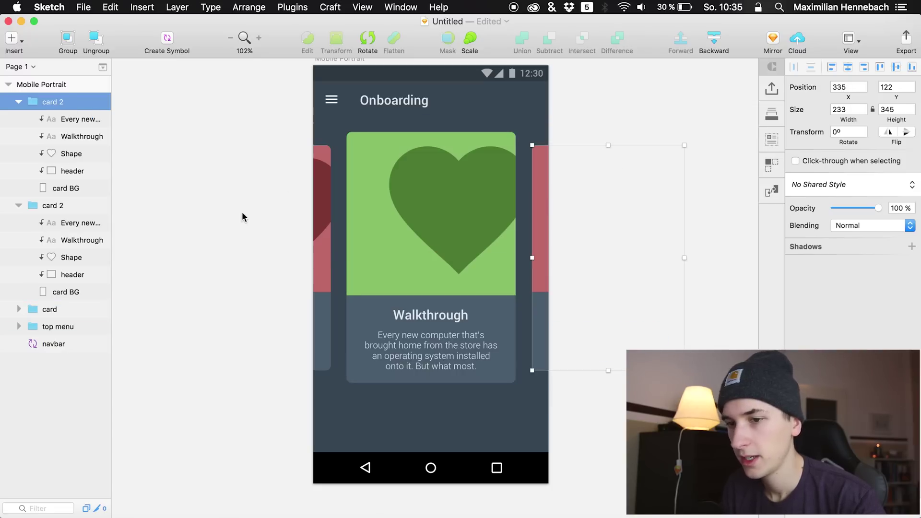
# Change the right card's header fill to the muted blue 6781BE.
pyautogui.click(58, 171)
pyautogui.click(832, 292)
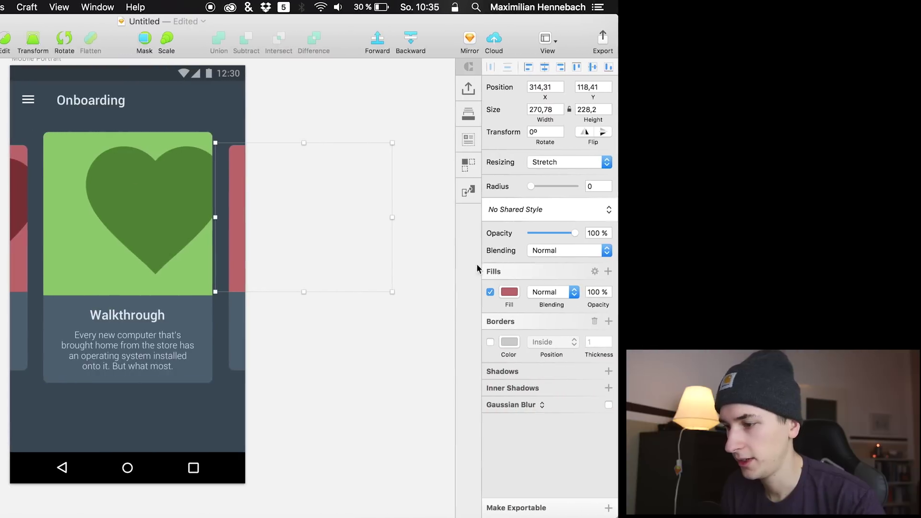
pyautogui.click(529, 294)
pyautogui.click(508, 292)
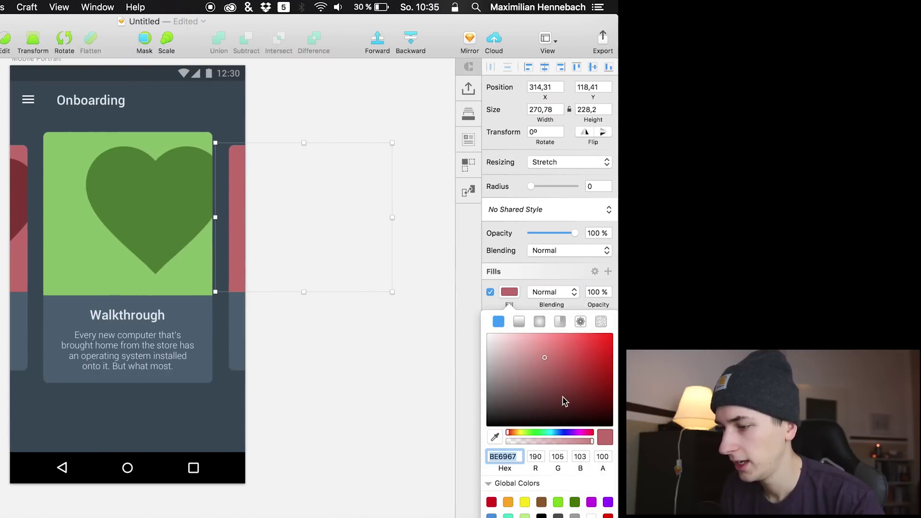
pyautogui.moveTo(567, 436); pyautogui.dragTo(561, 437)
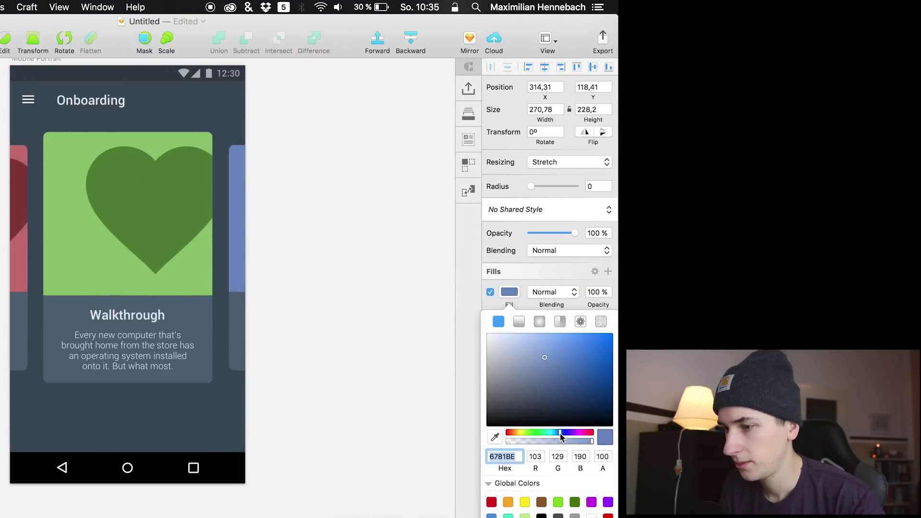
# Change the right card's header fill to purple and its heart fill to a dark purple.
pyautogui.moveTo(559, 432)
pyautogui.mouseDown()
pyautogui.moveTo(580, 431)
pyautogui.moveTo(571, 432)
pyautogui.mouseUp()
pyautogui.click(262, 175)
pyautogui.click(364, 269)
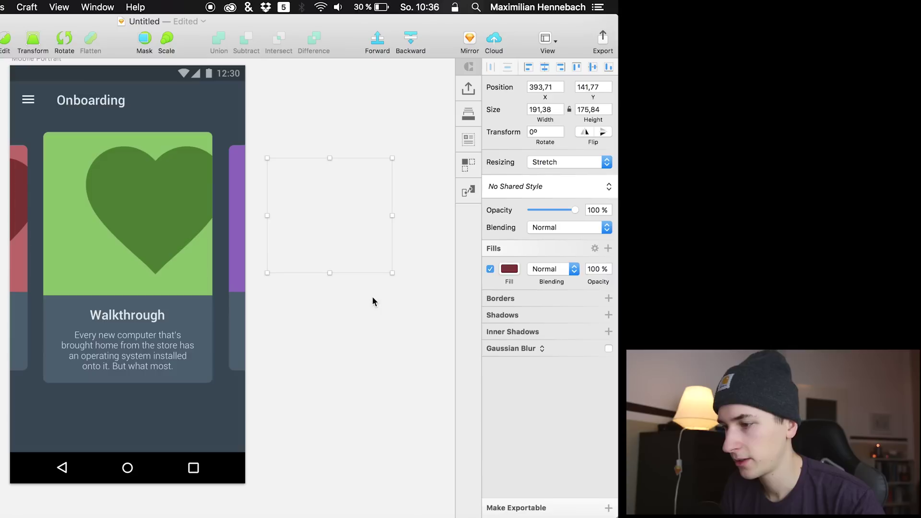
pyautogui.click(509, 268)
pyautogui.moveTo(578, 409); pyautogui.dragTo(574, 411)
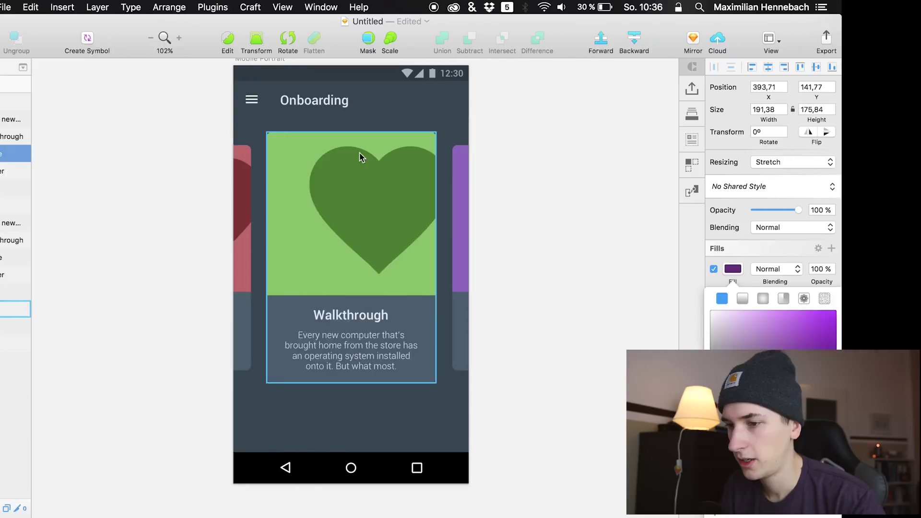
pyautogui.click(241, 146)
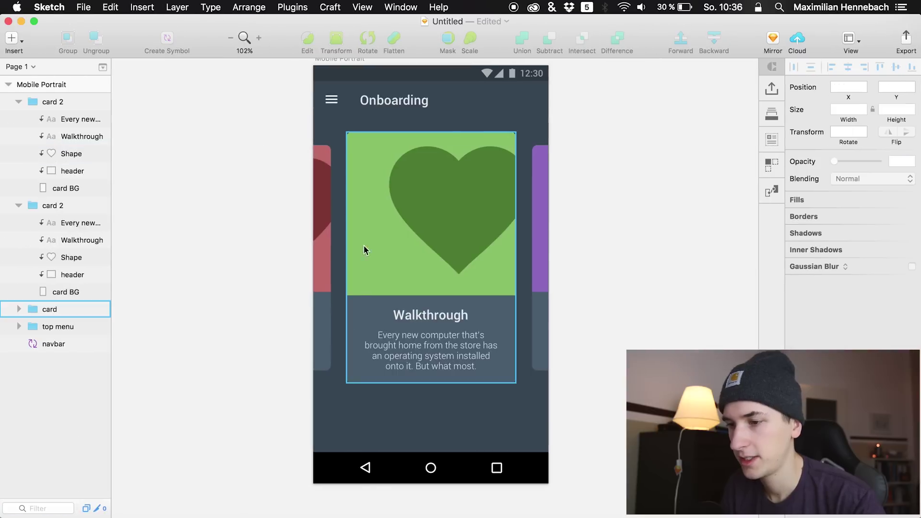
# Collapse both "card 2" groups in the layer list and rename the purple card's group as "card 3".
pyautogui.click(18, 102)
pyautogui.click(18, 119)
pyautogui.doubleClick(44, 102)
pyautogui.write('card 3')
pyautogui.press('Return')
pyautogui.click(277, 317)
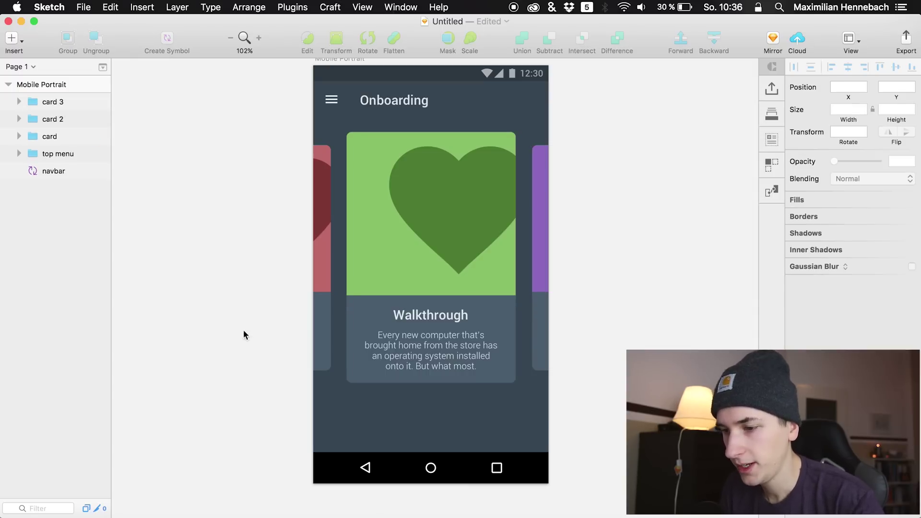
pyautogui.scroll(2, 319, 319)
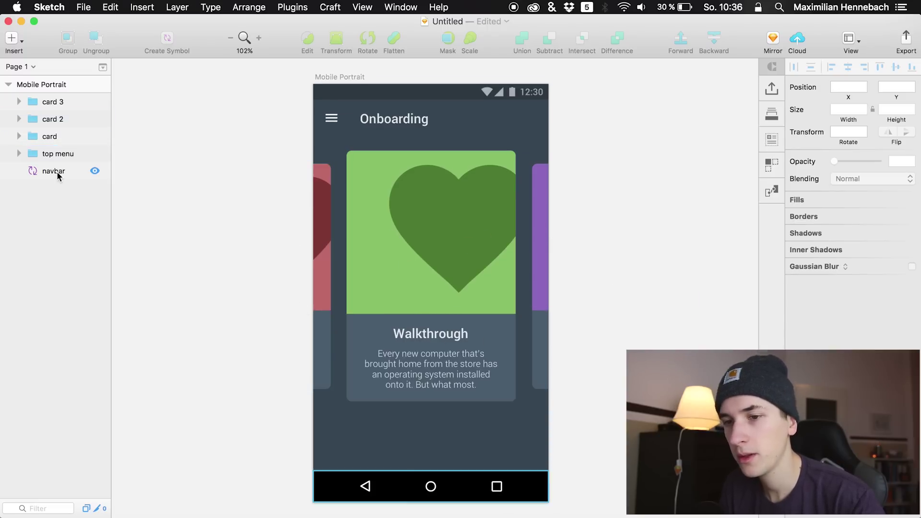
pyautogui.click(56, 104)
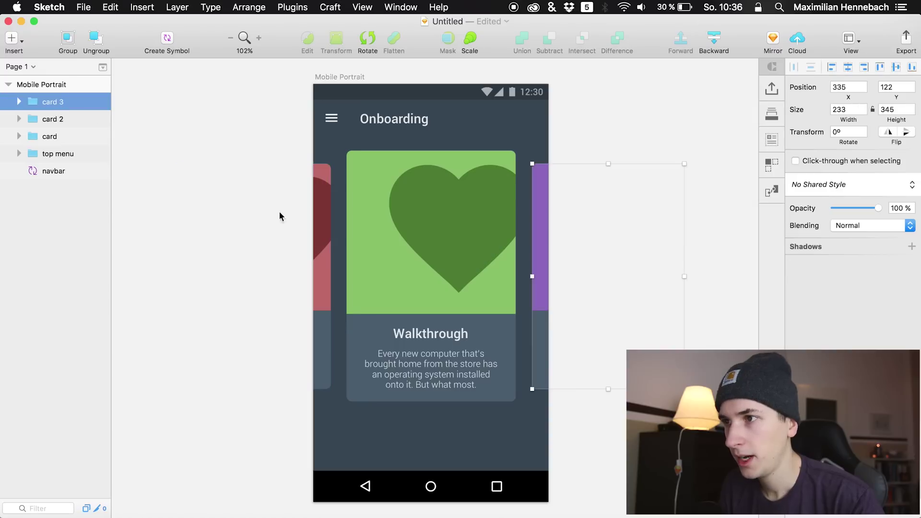
pyautogui.click(378, 445)
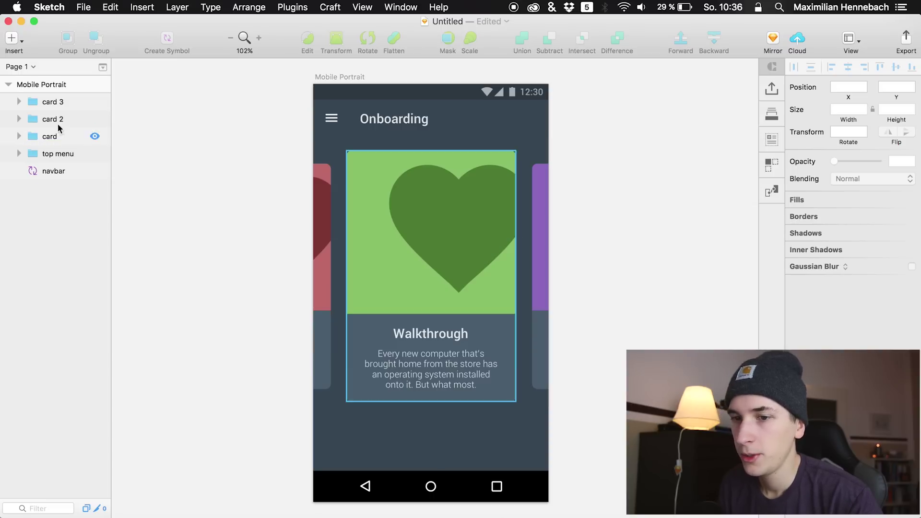
# Add a text layer reading "2" below the green card, above the "card 3" group in the layer order.
pyautogui.click(47, 106)
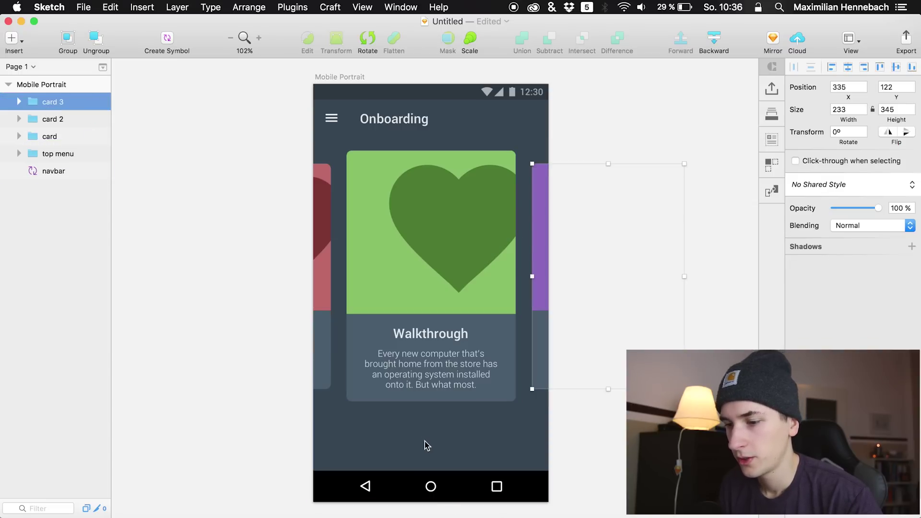
pyautogui.press('t')
pyautogui.click(384, 428)
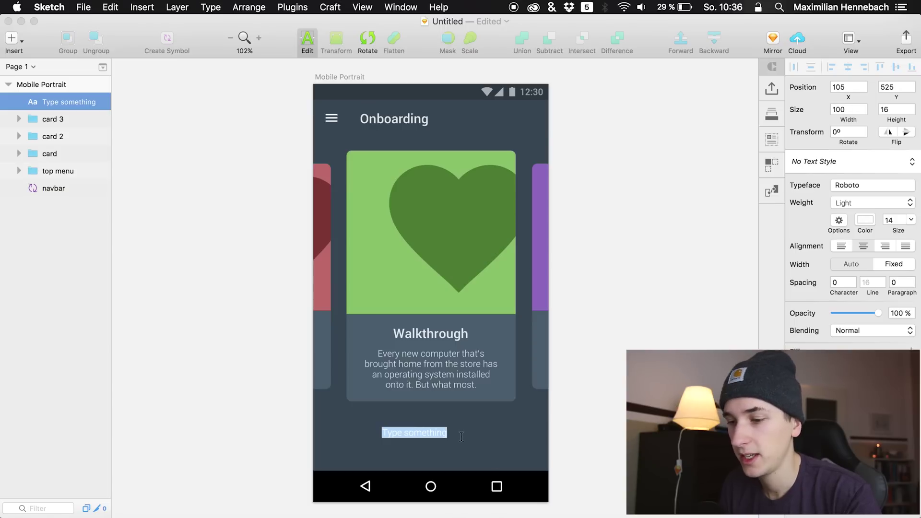
pyautogui.write('2')
pyautogui.press('Escape')
pyautogui.click(48, 136)
pyautogui.click(82, 106)
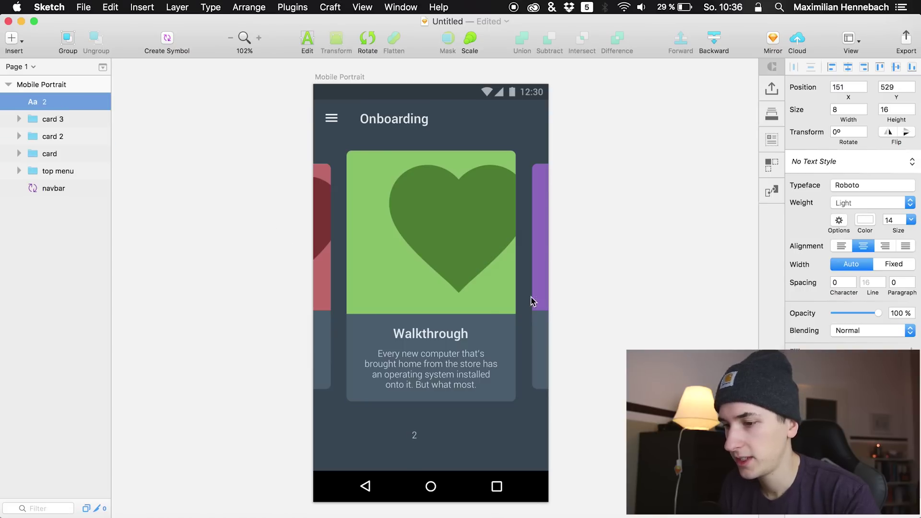
# Set the "2" text to Roboto Bold at size 18.
pyautogui.click(414, 435)
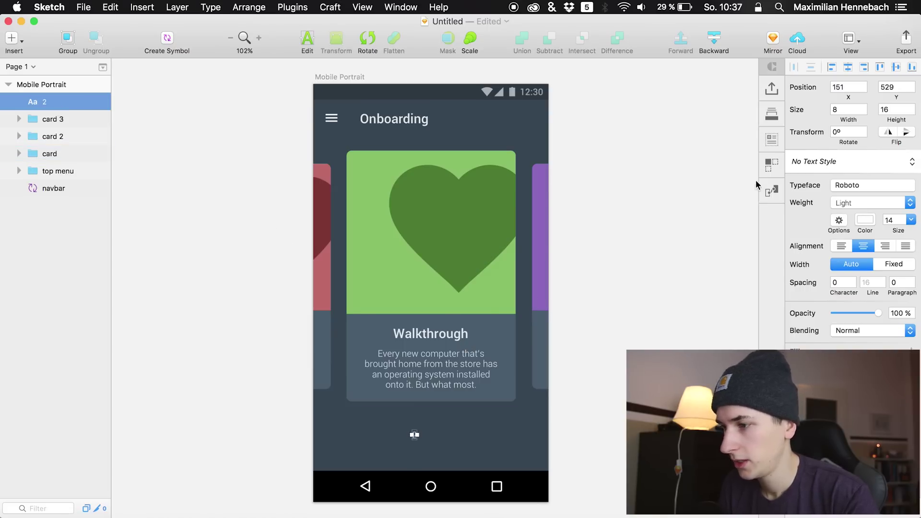
pyautogui.click(844, 203)
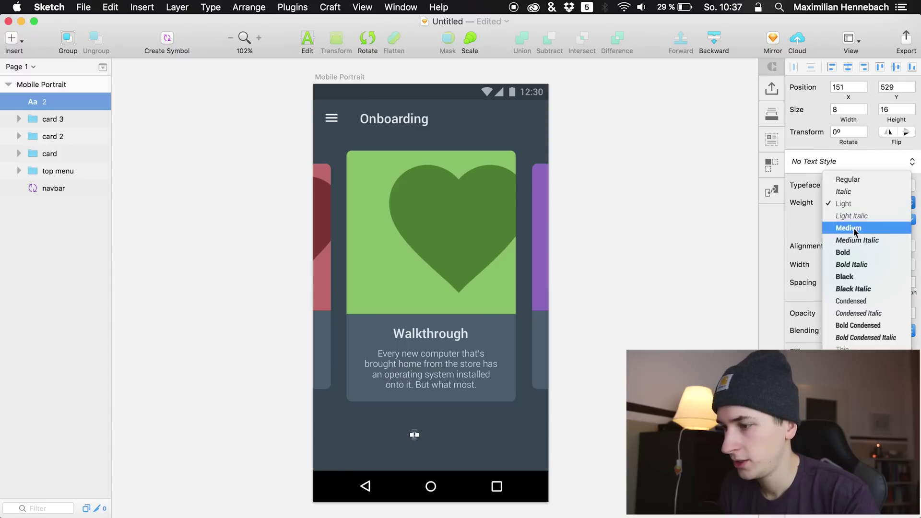
pyautogui.click(852, 253)
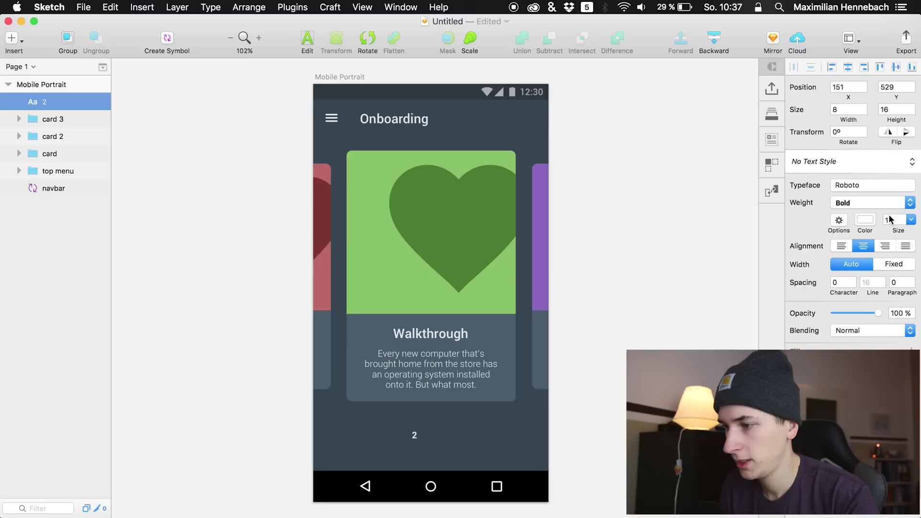
pyautogui.moveTo(895, 231); pyautogui.dragTo(897, 231)
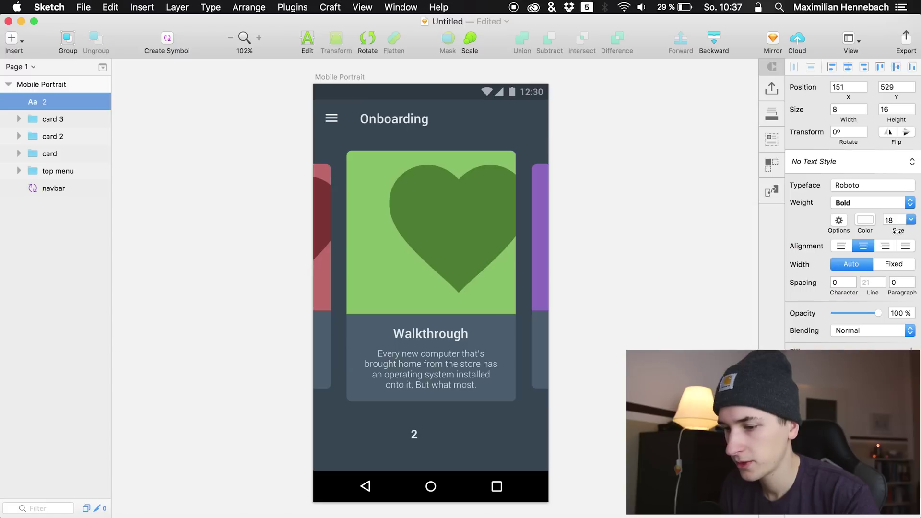
# Duplicate the "2" text, shift the copy 10 px right and change its content to "of 3".
pyautogui.click(50, 136)
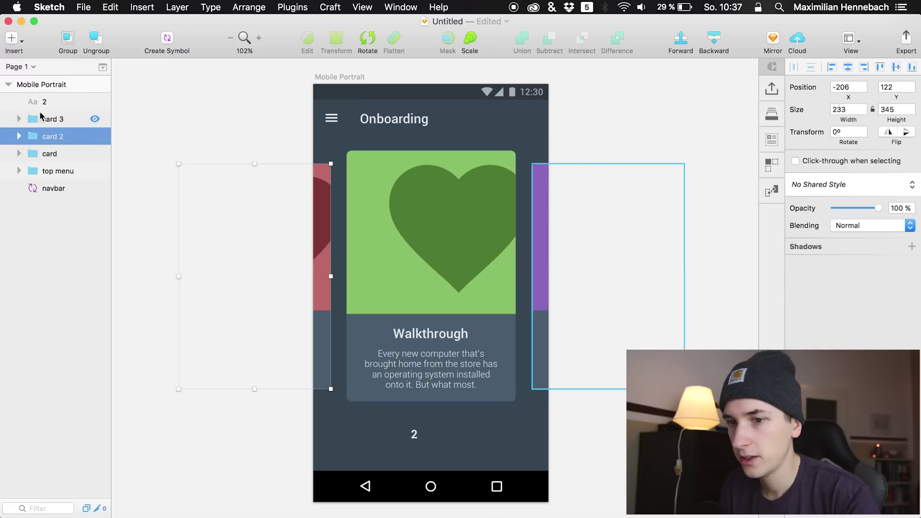
pyautogui.click(41, 102)
pyautogui.press('super+d')
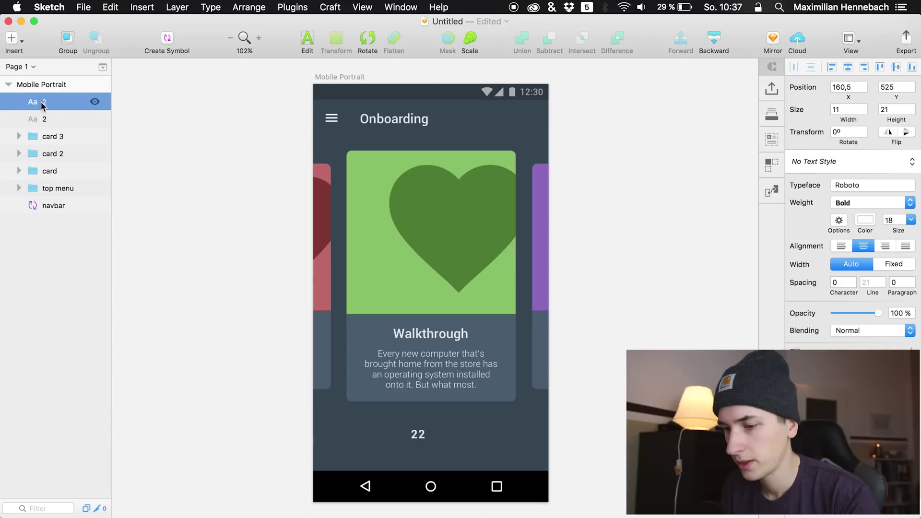
pyautogui.hotkey('shift', 'Right')
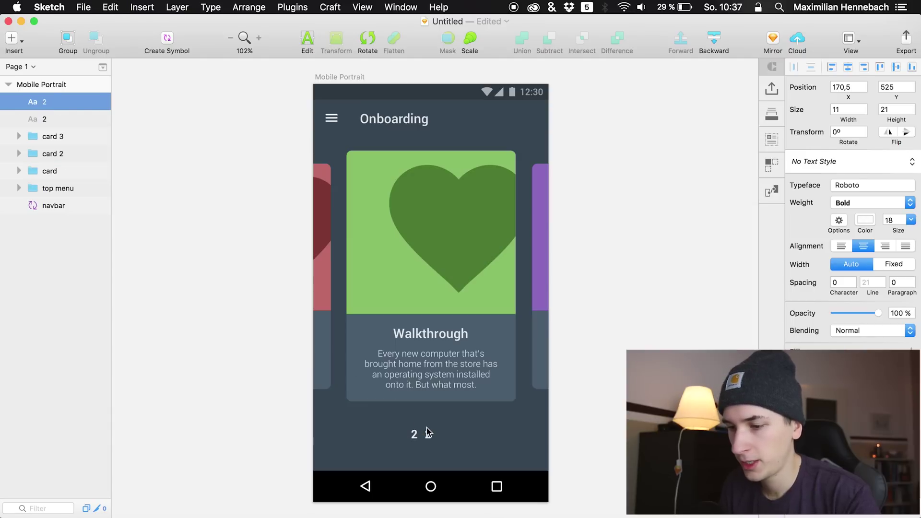
pyautogui.doubleClick(427, 433)
pyautogui.write('of 3')
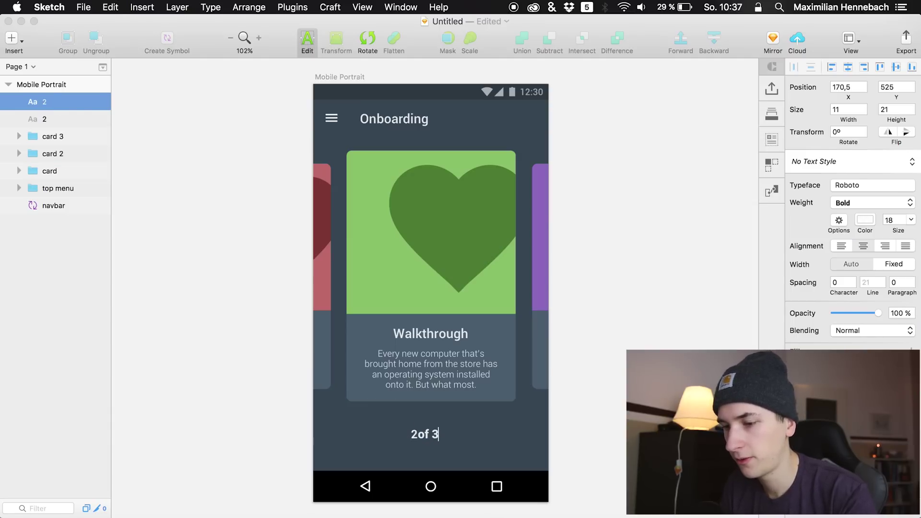
pyautogui.press('Escape')
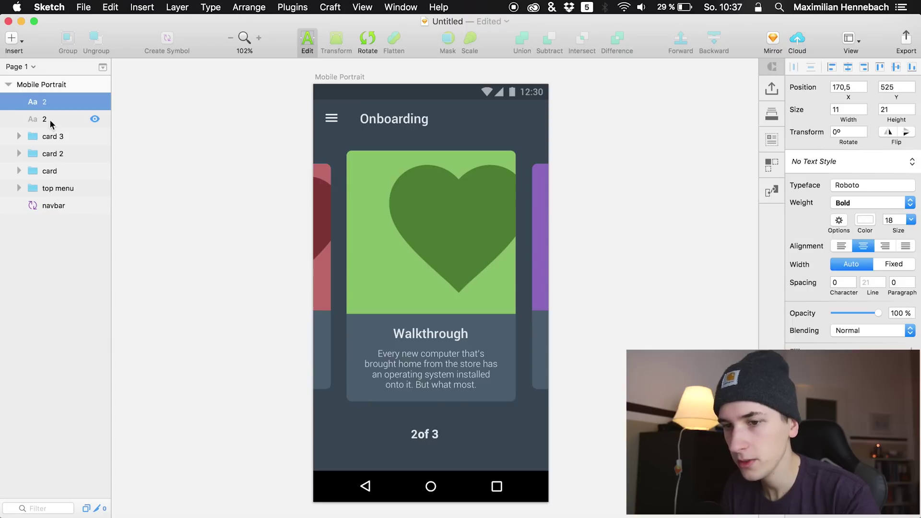
# Nudge the "of 3" text right to X 165, leaving a word space after the "2".
pyautogui.press('Right')
pyautogui.press('Right')
pyautogui.press('Right')
pyautogui.press('Right')
pyautogui.hotkey('shift', 'Right')
pyautogui.hotkey('shift', 'Left')
pyautogui.press('Right')
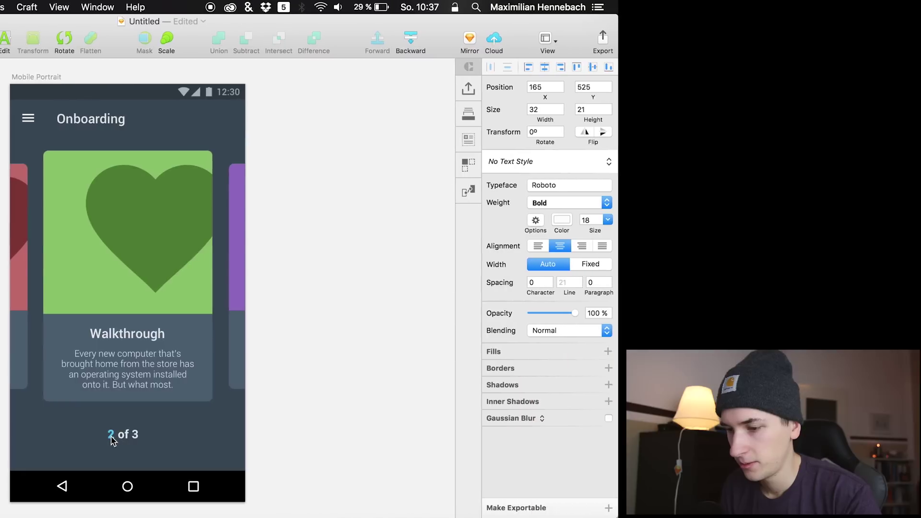
# Colour the "2" text with the light green sampled from the central card's header.
pyautogui.click(115, 436)
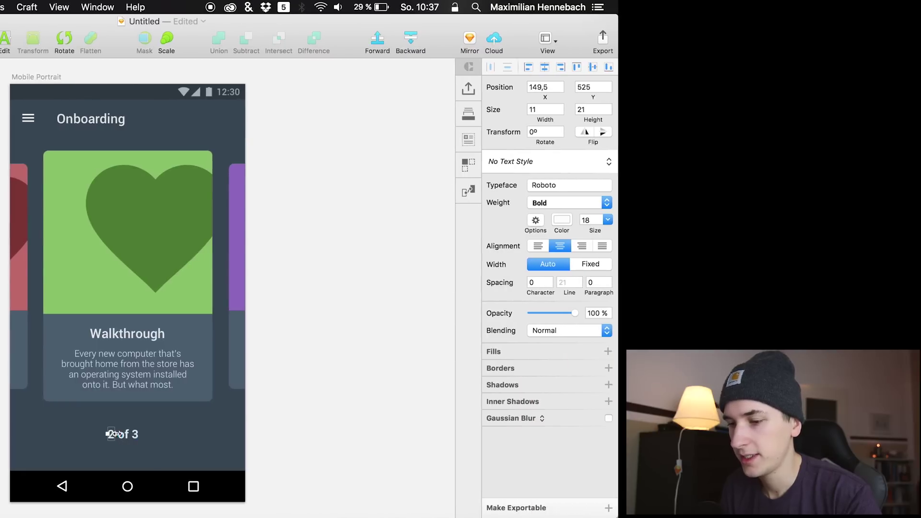
pyautogui.click(563, 220)
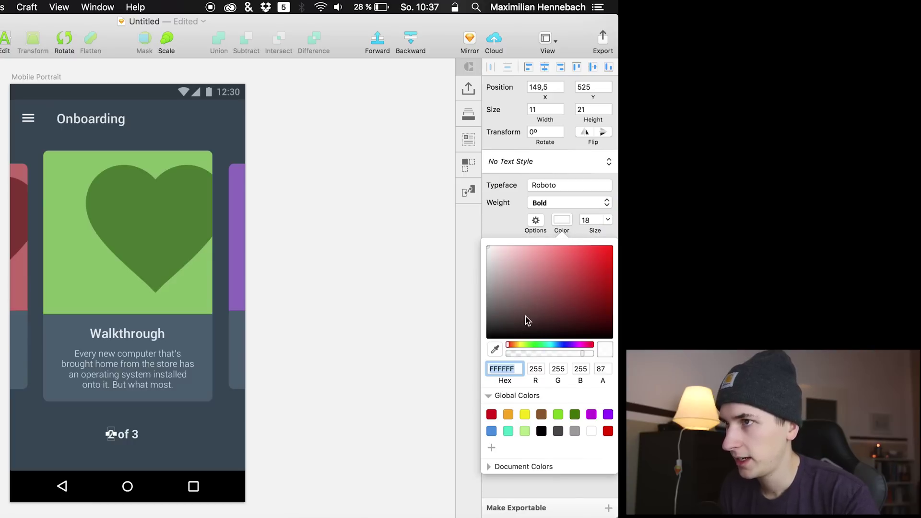
pyautogui.click(494, 349)
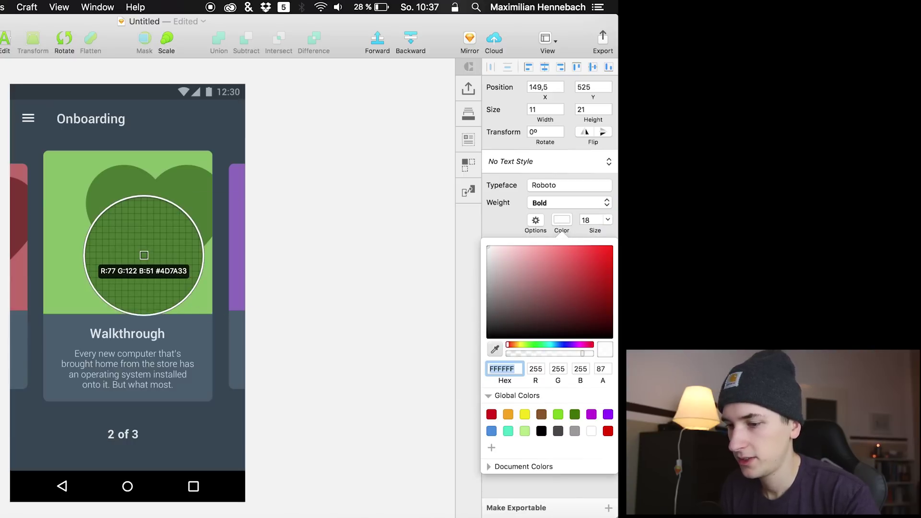
pyautogui.click(108, 269)
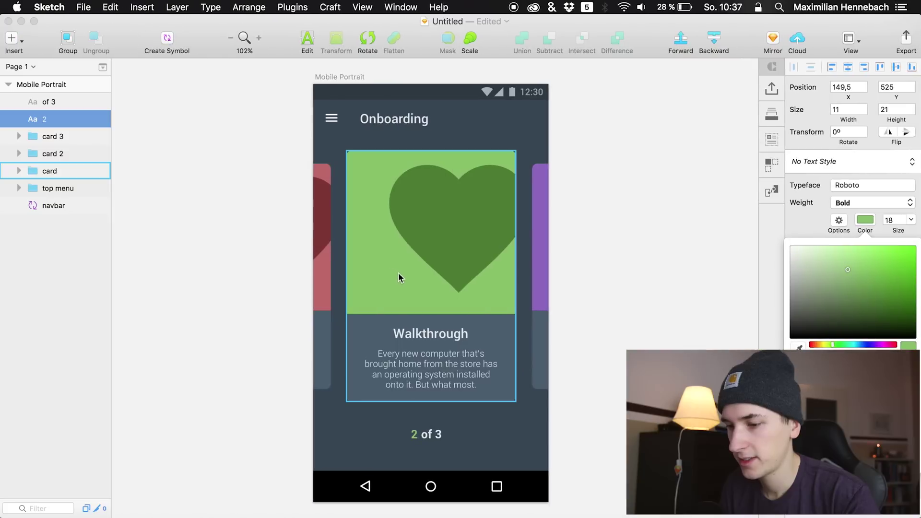
pyautogui.click(612, 338)
# Group the "2" and "of 3" texts and name the group "steps".
pyautogui.click(47, 119)
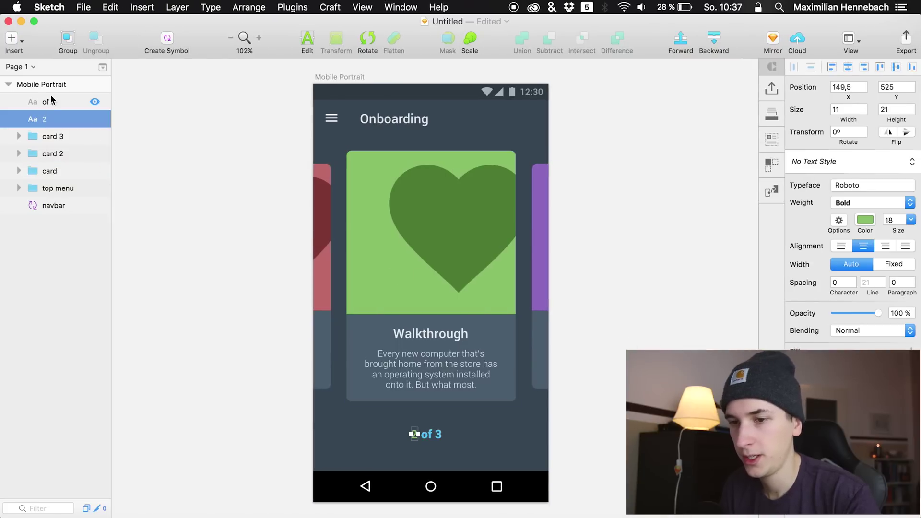
pyautogui.keyDown('shift'); pyautogui.click(49, 101); pyautogui.keyUp('shift')
pyautogui.press('super+g')
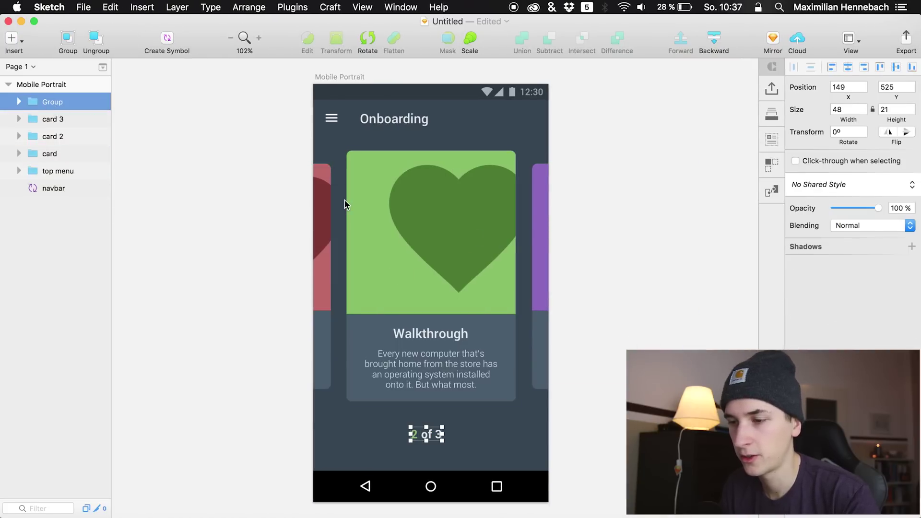
pyautogui.doubleClick(57, 102)
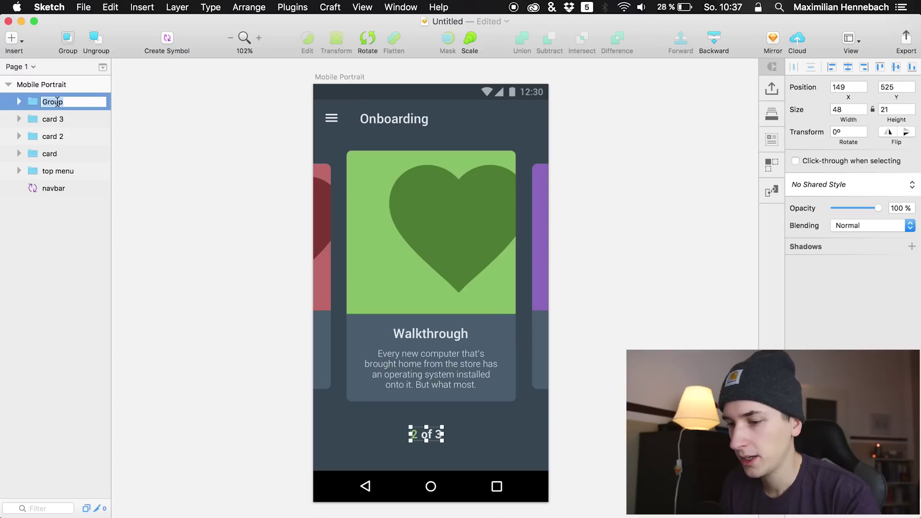
pyautogui.write('steps')
pyautogui.press('Return')
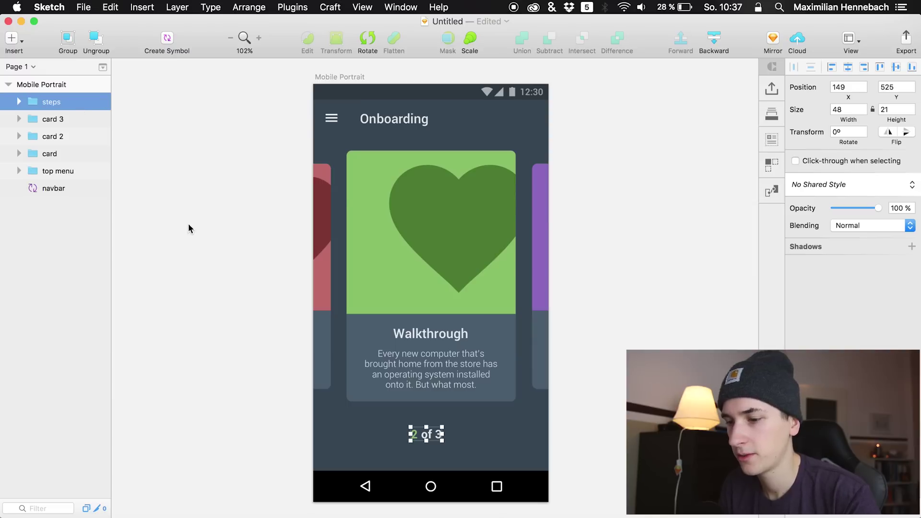
# Centre the "steps" group horizontally on the artboard and move it down to Y 529.
pyautogui.click(848, 67)
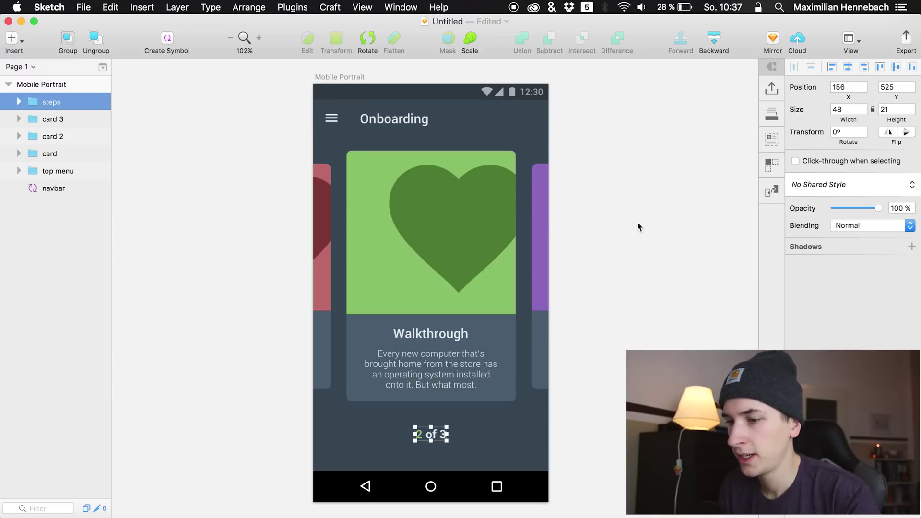
pyautogui.click(569, 296)
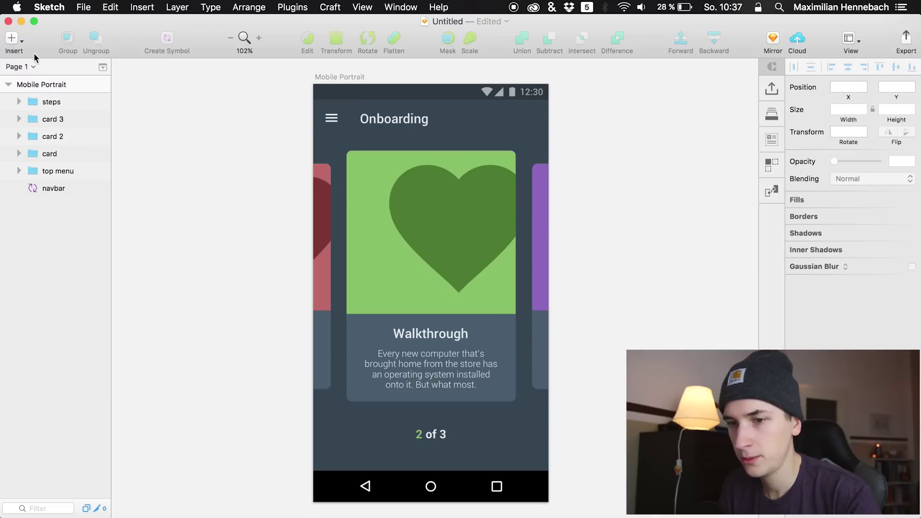
pyautogui.click(43, 101)
pyautogui.hotkey('shift', 'Right')
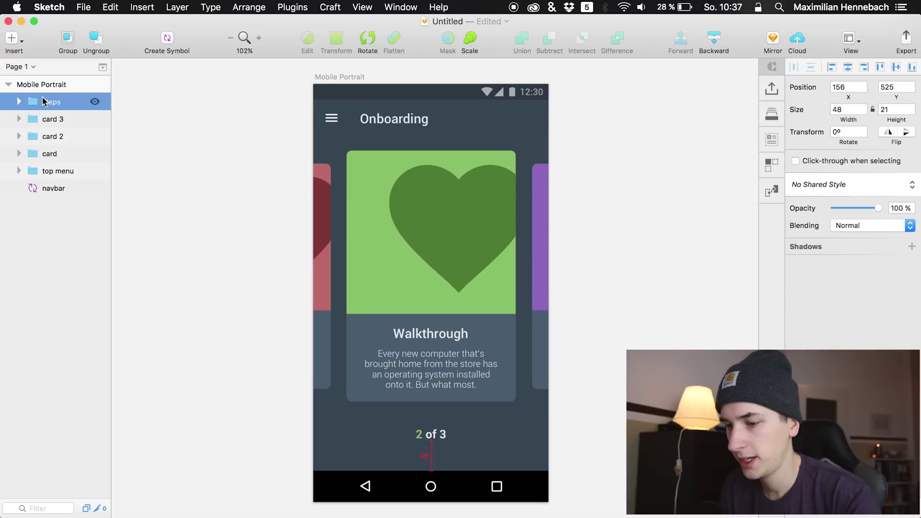
pyautogui.press('Down')
pyautogui.press('Down')
pyautogui.press('Down')
pyautogui.press('Down')
pyautogui.press('Down')
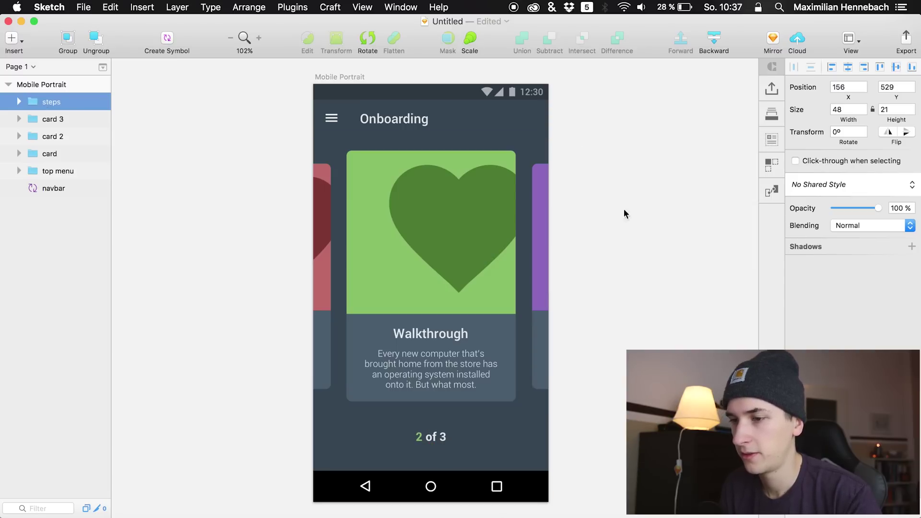
pyautogui.click(641, 246)
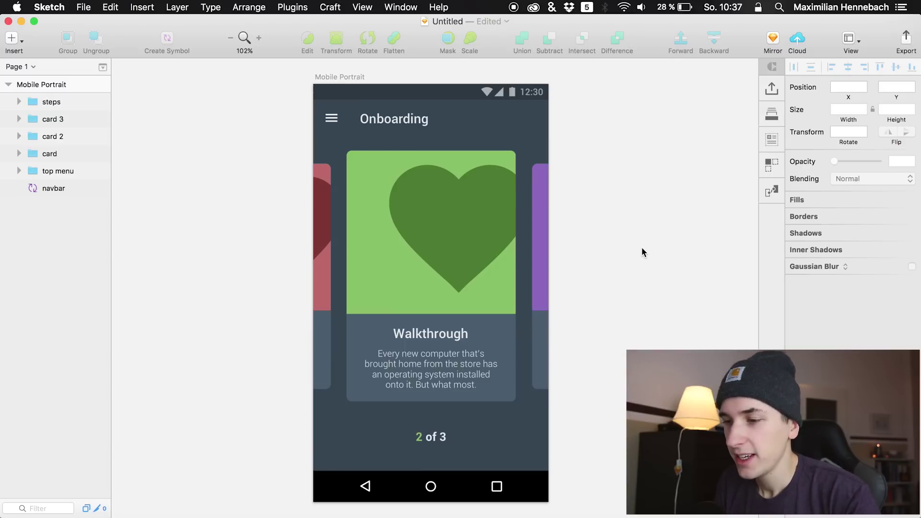
pyautogui.click(412, 259)
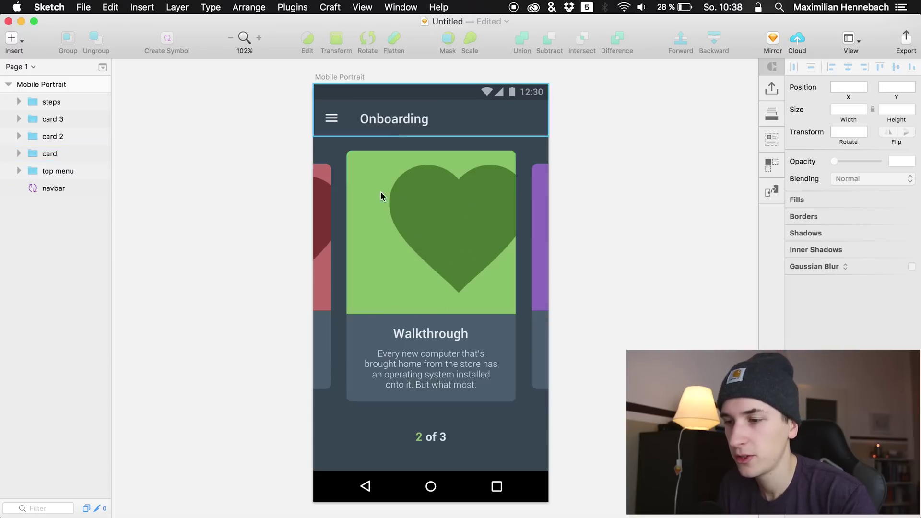
pyautogui.click(522, 285)
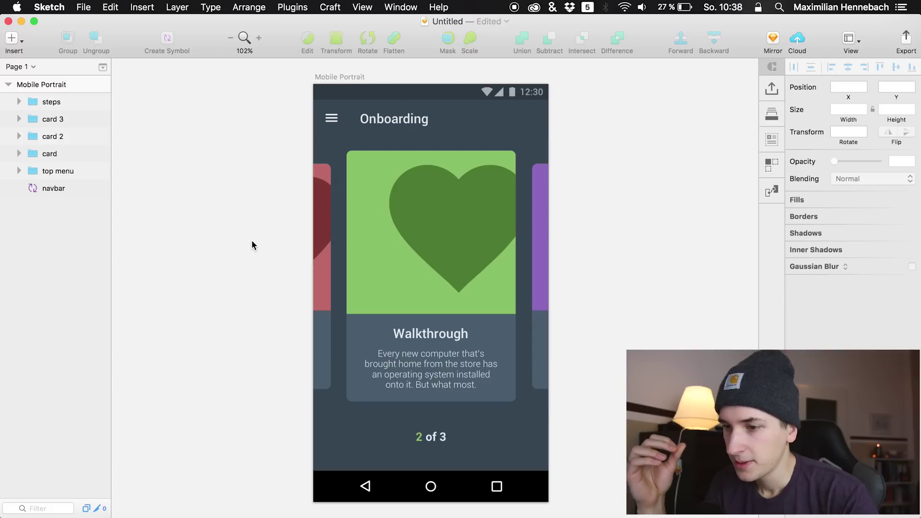
pyautogui.scroll(-1, 251, 240)
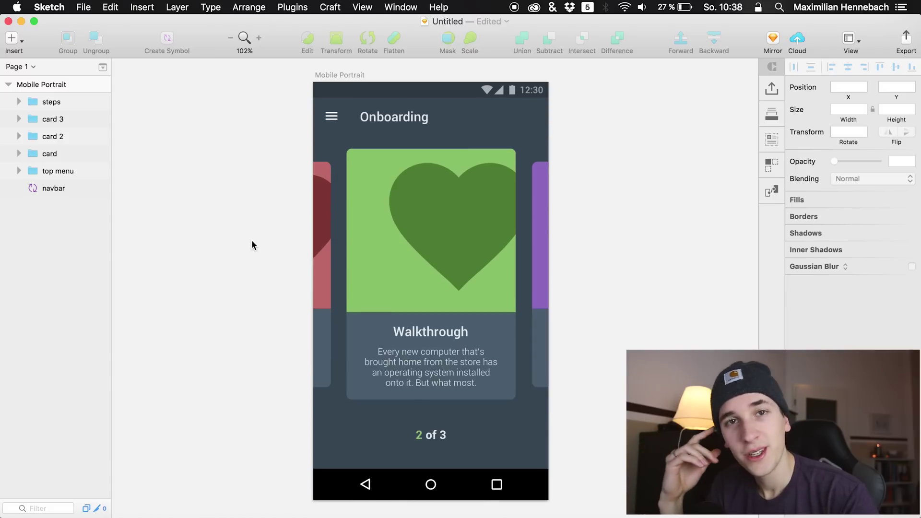